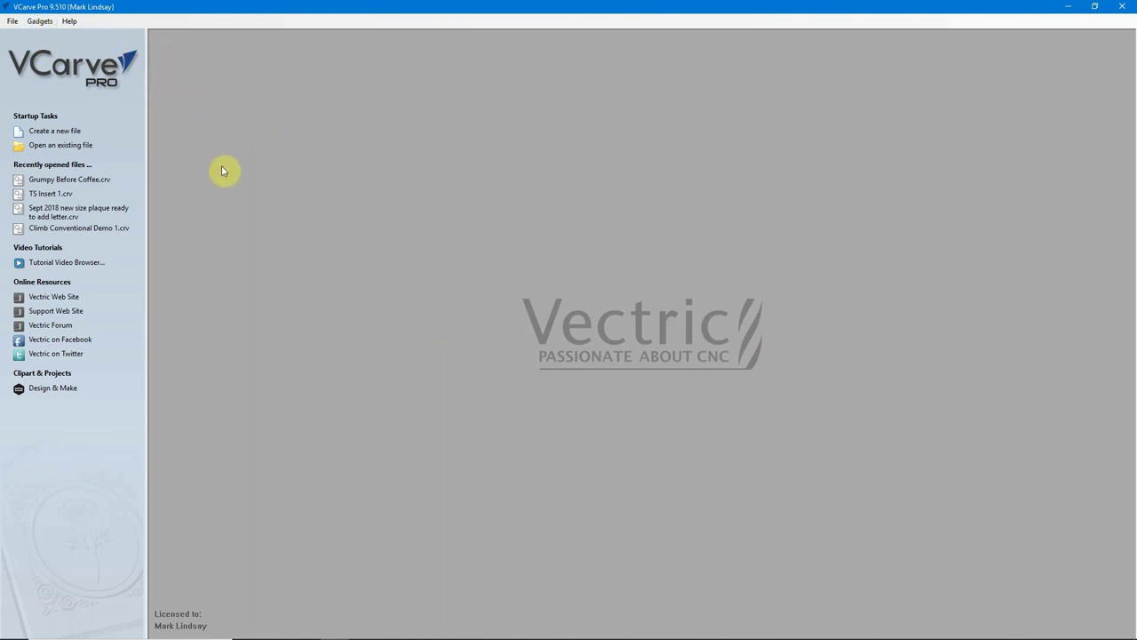
Create a new single-sided job 2 x 2 inches and 0.75 inches thick, with Z zero on the material surface
click(76, 131)
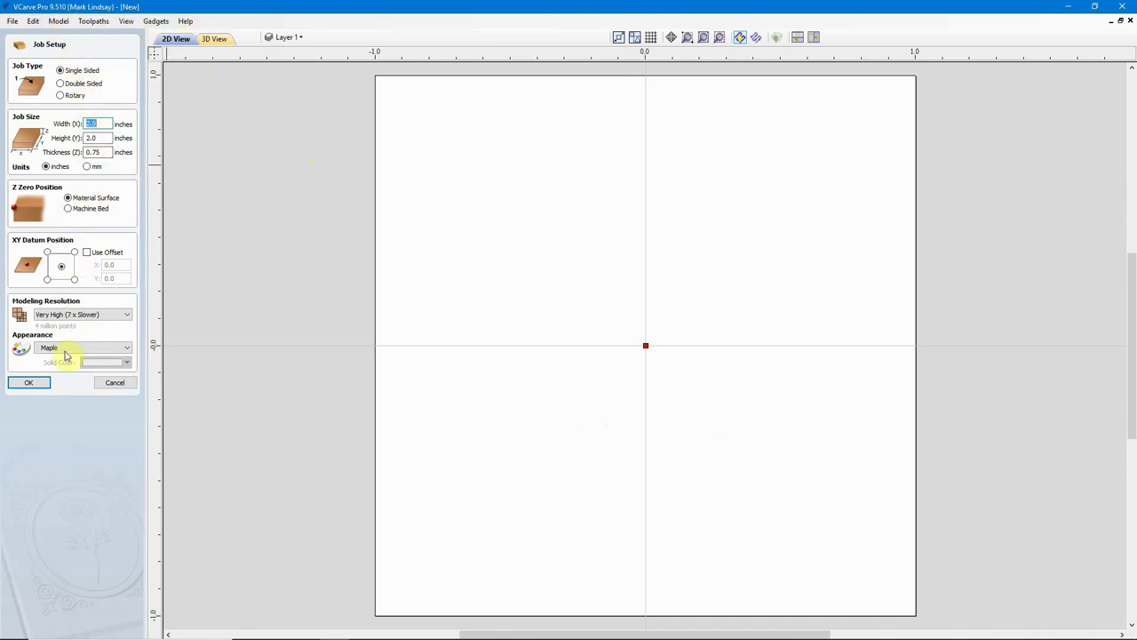
click(32, 383)
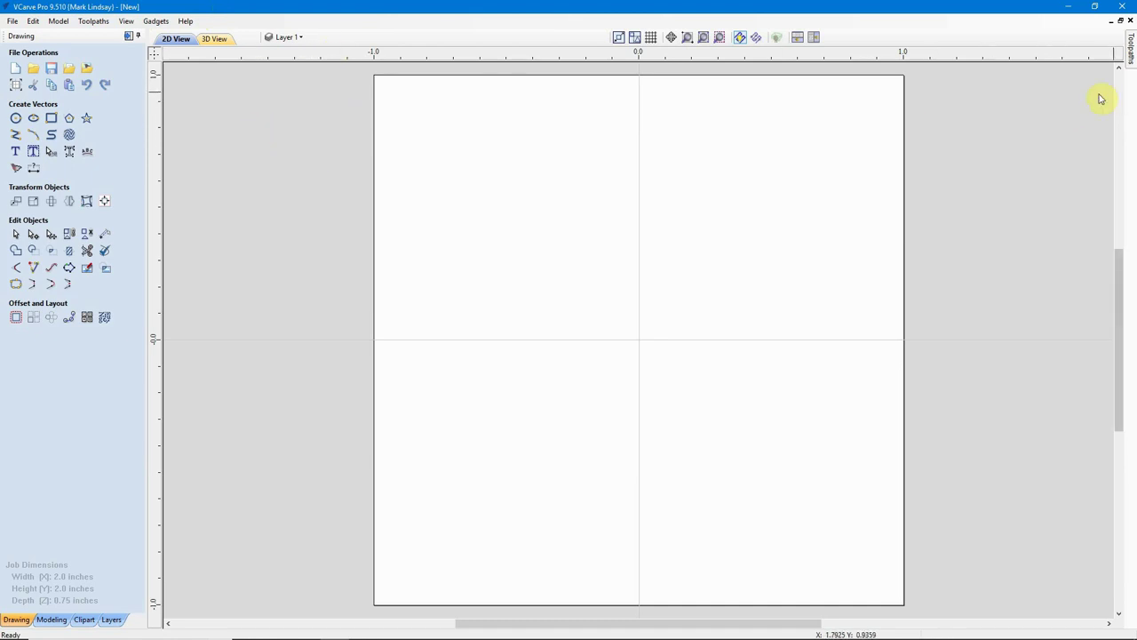
Open the tool database and look through the imperial and metric tool groups
click(93, 22)
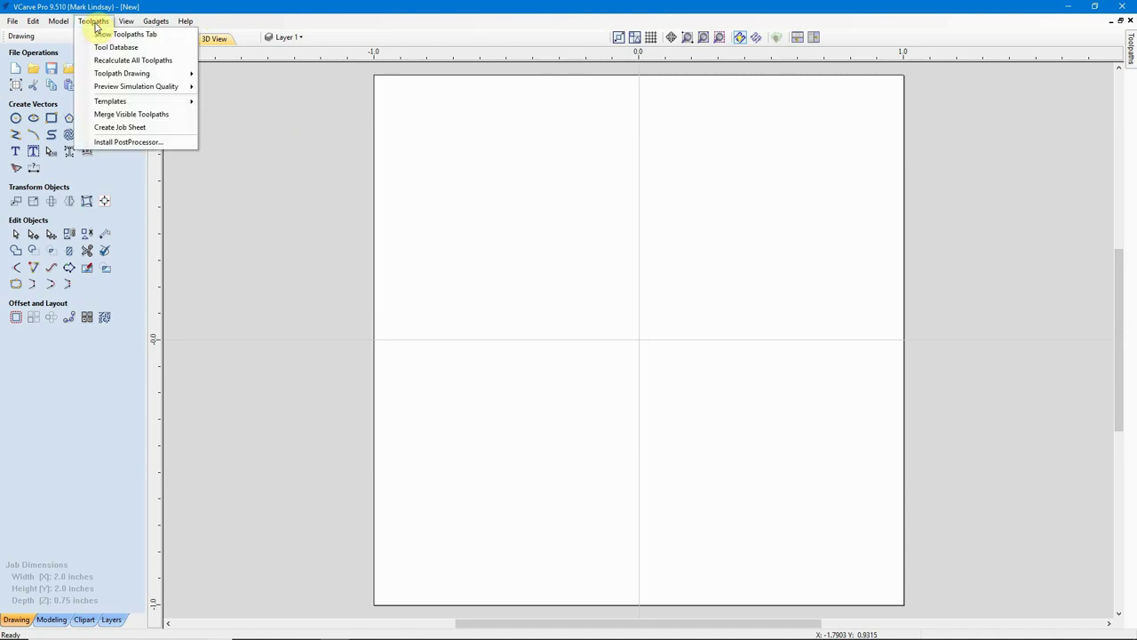
click(151, 47)
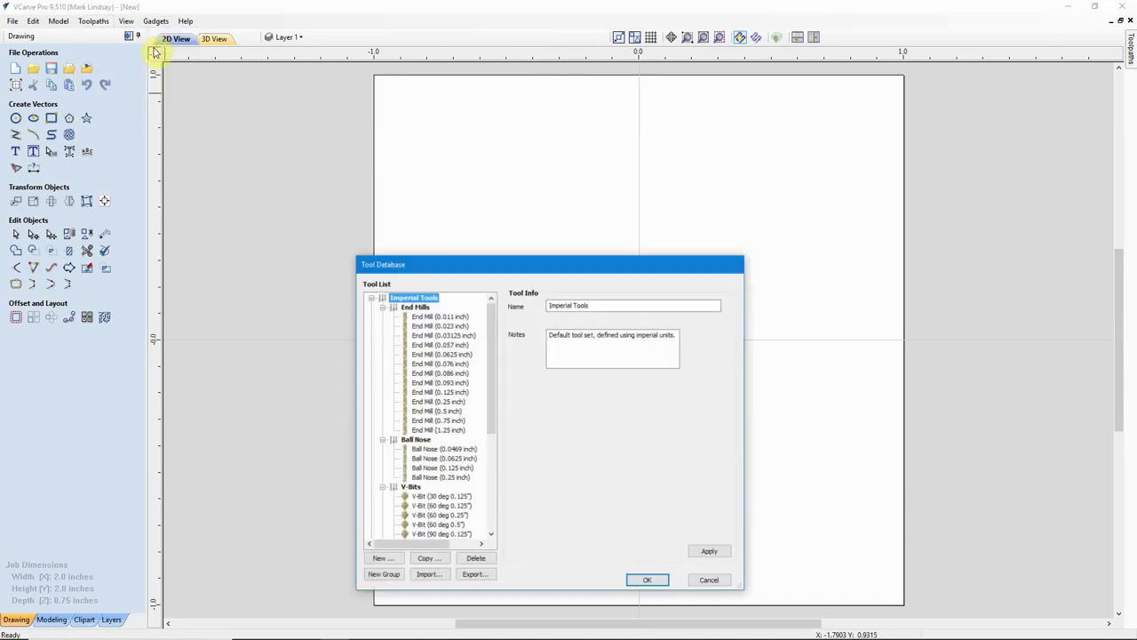
drag(530, 269, 613, 120)
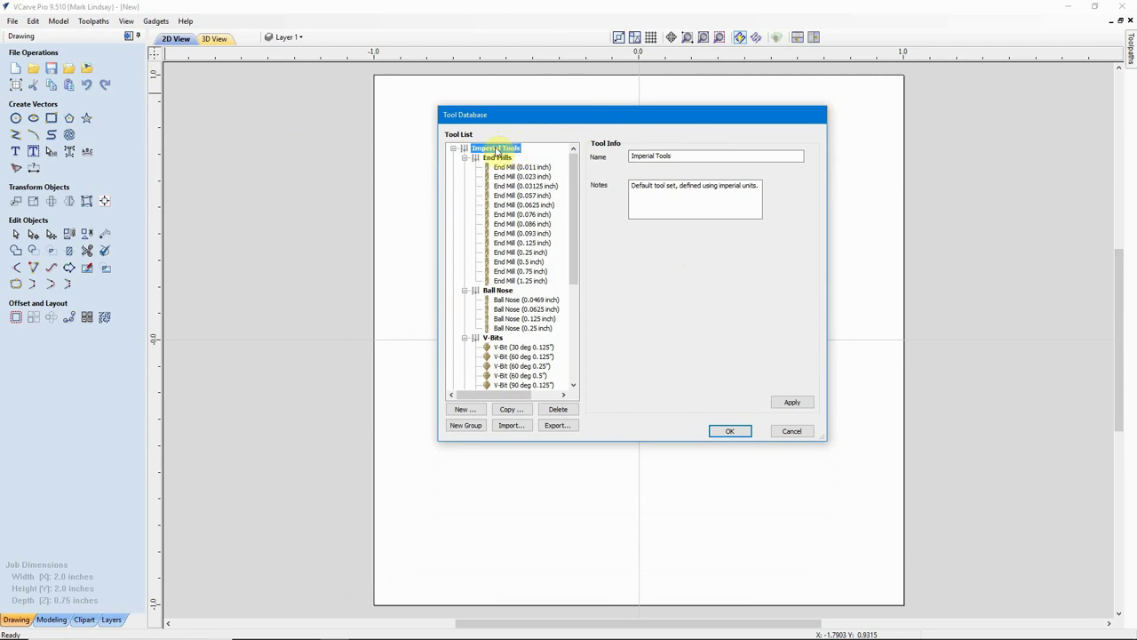
drag(573, 199, 581, 304)
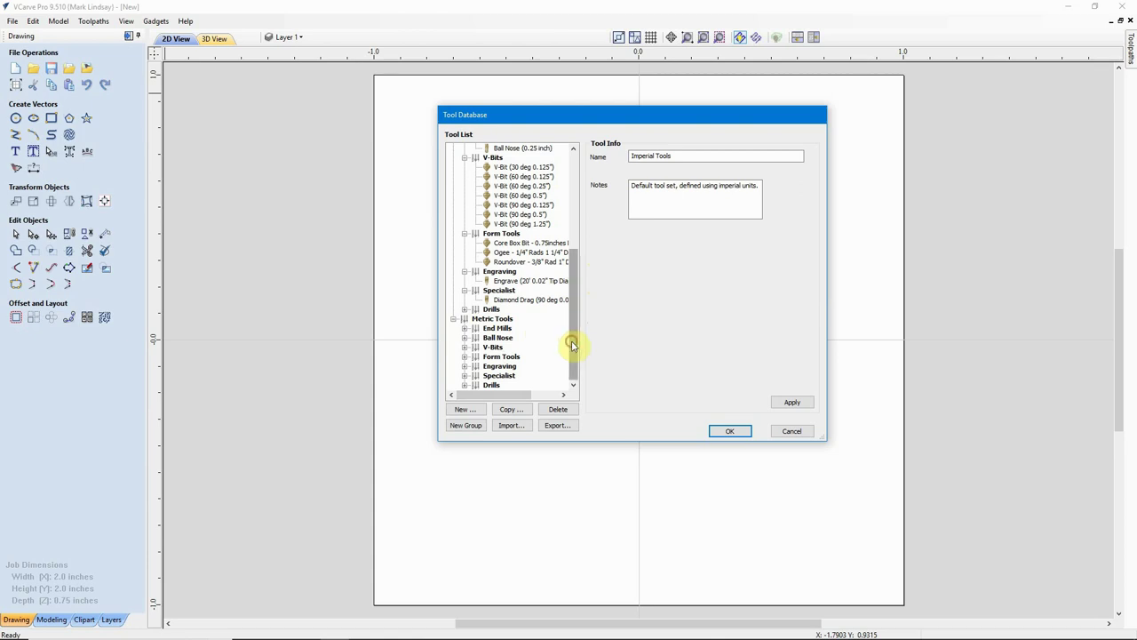
drag(573, 346, 578, 261)
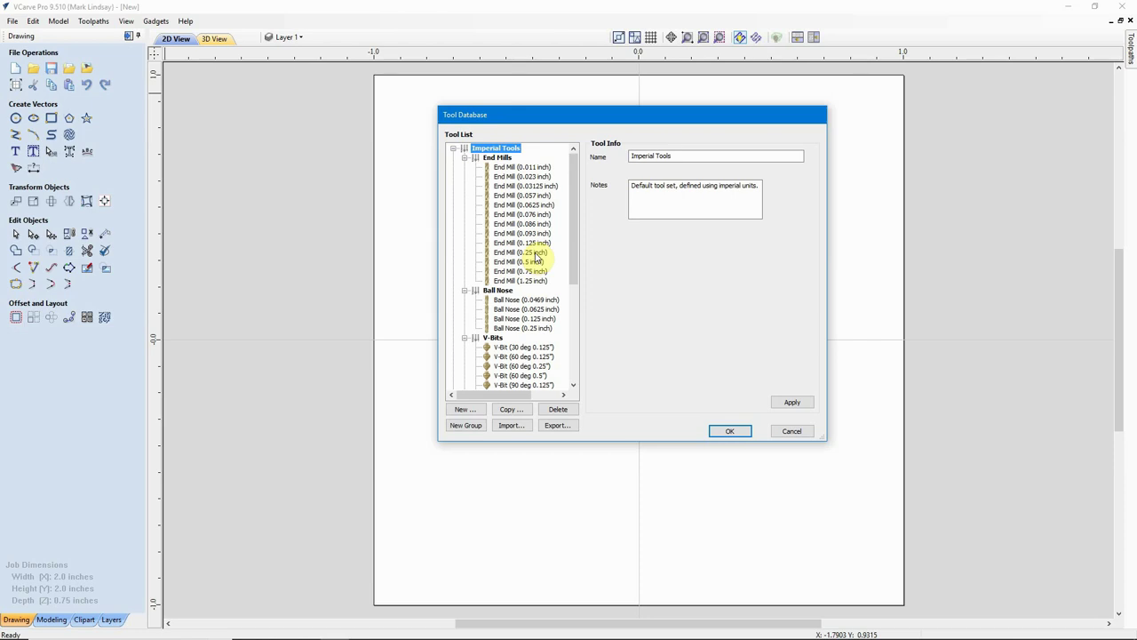
Duplicate the imperial End Mill (0.25 inch) and select the copy for editing
click(535, 256)
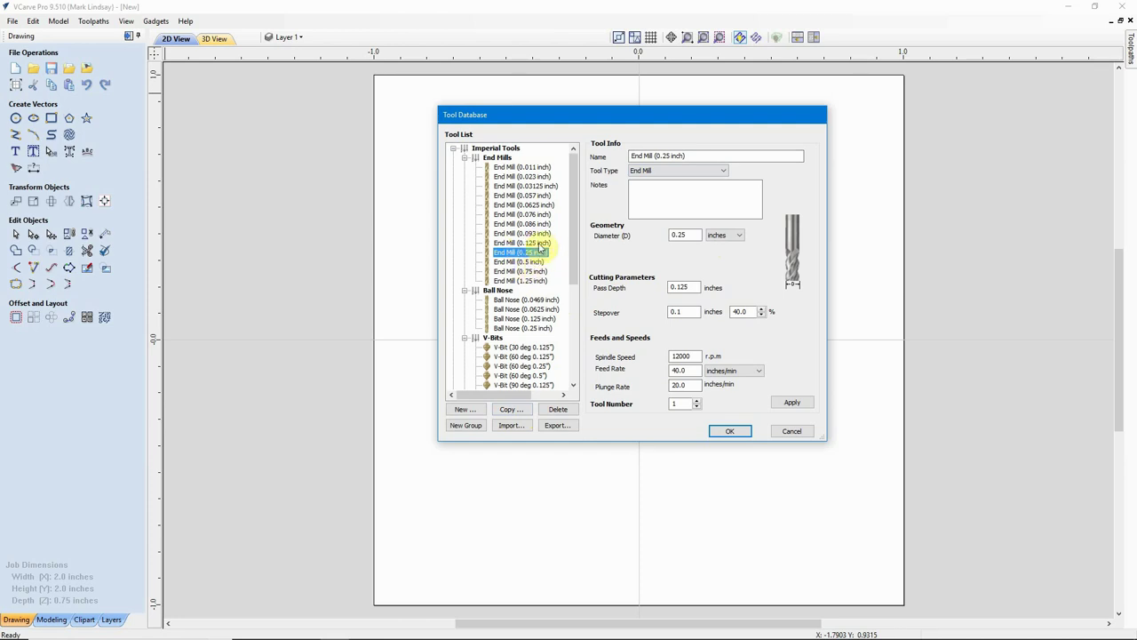
click(513, 412)
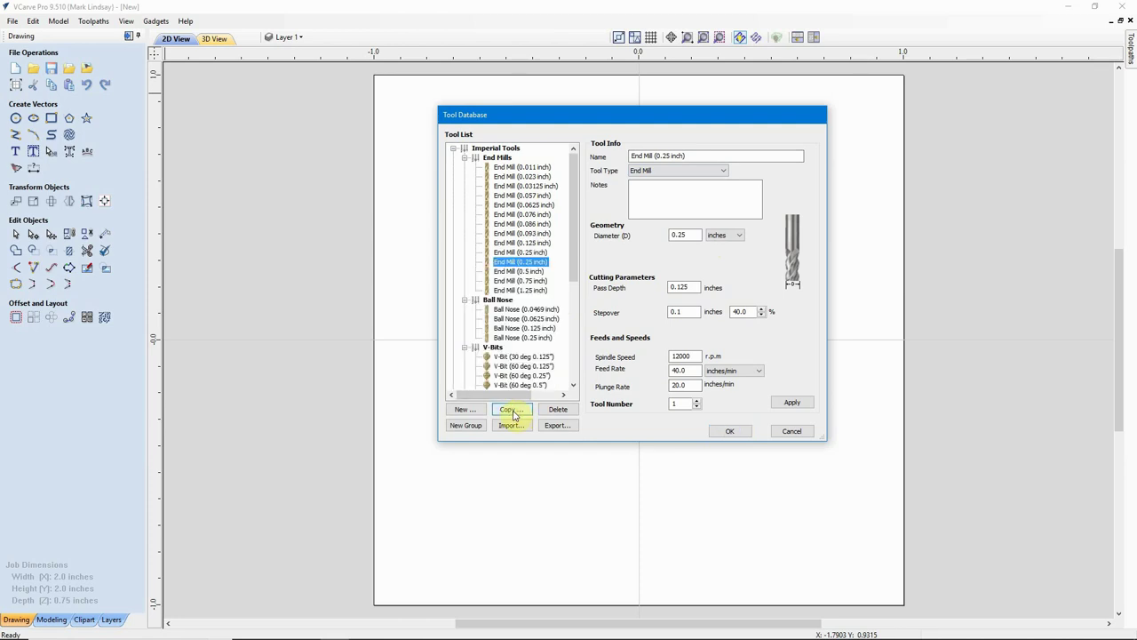
click(528, 253)
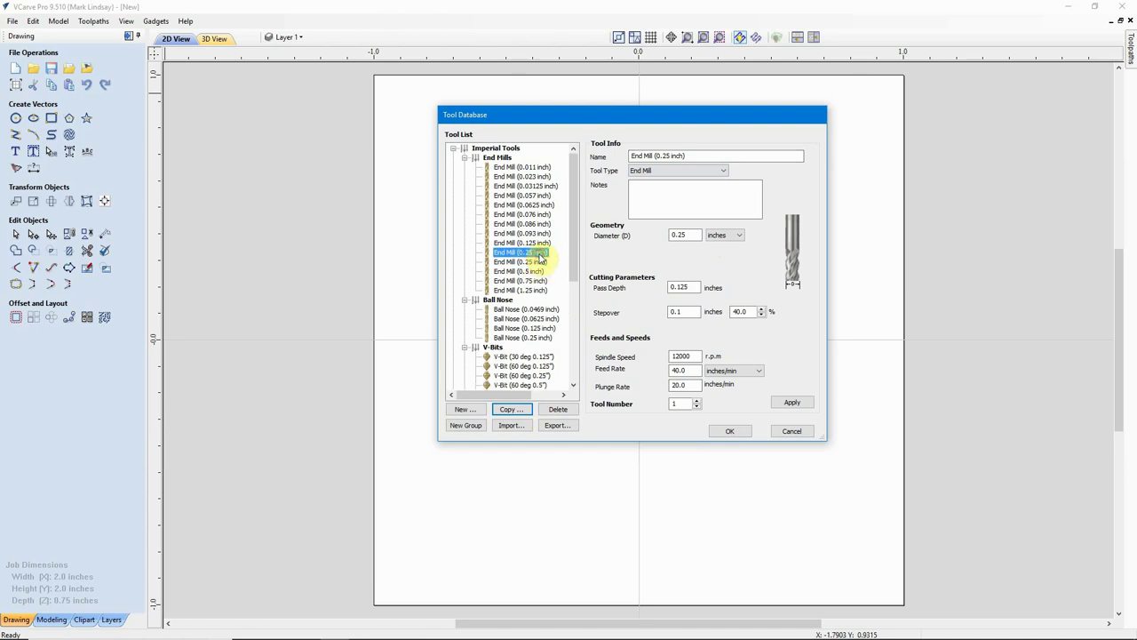
click(531, 262)
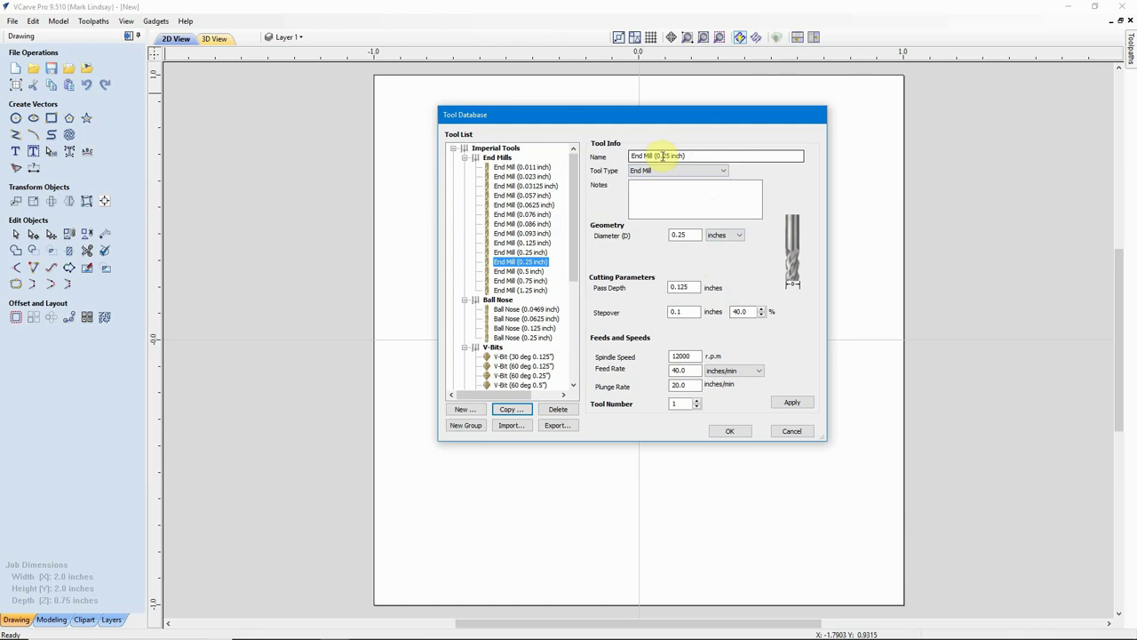
Rename the copied tool as End Mill (0.375 inch)
drag(663, 155, 671, 157)
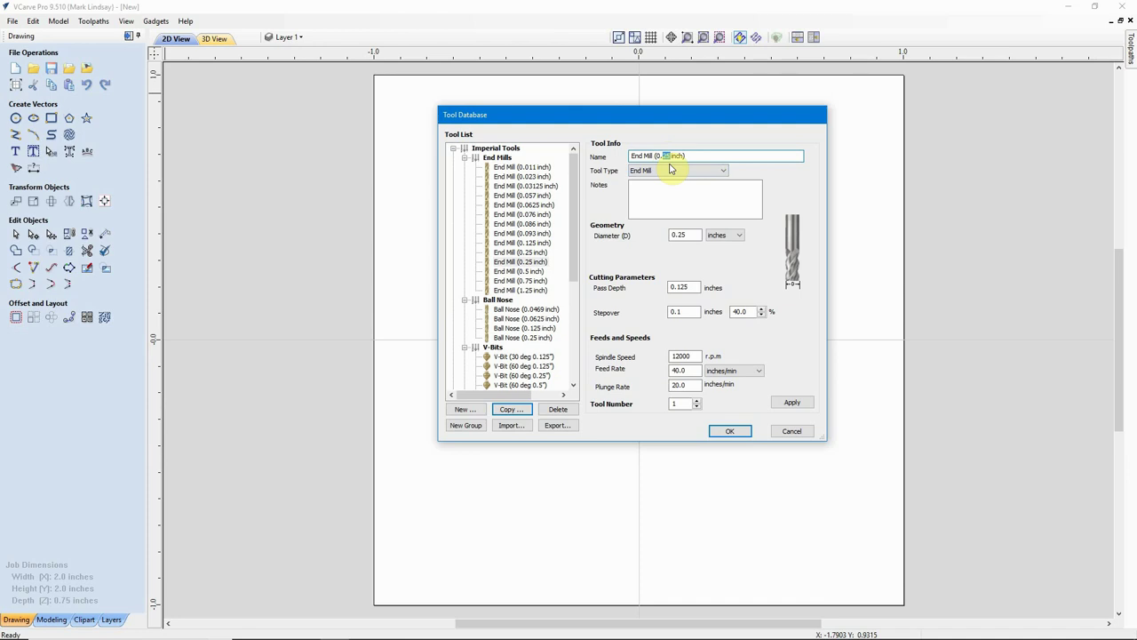
text(375)
click(698, 155)
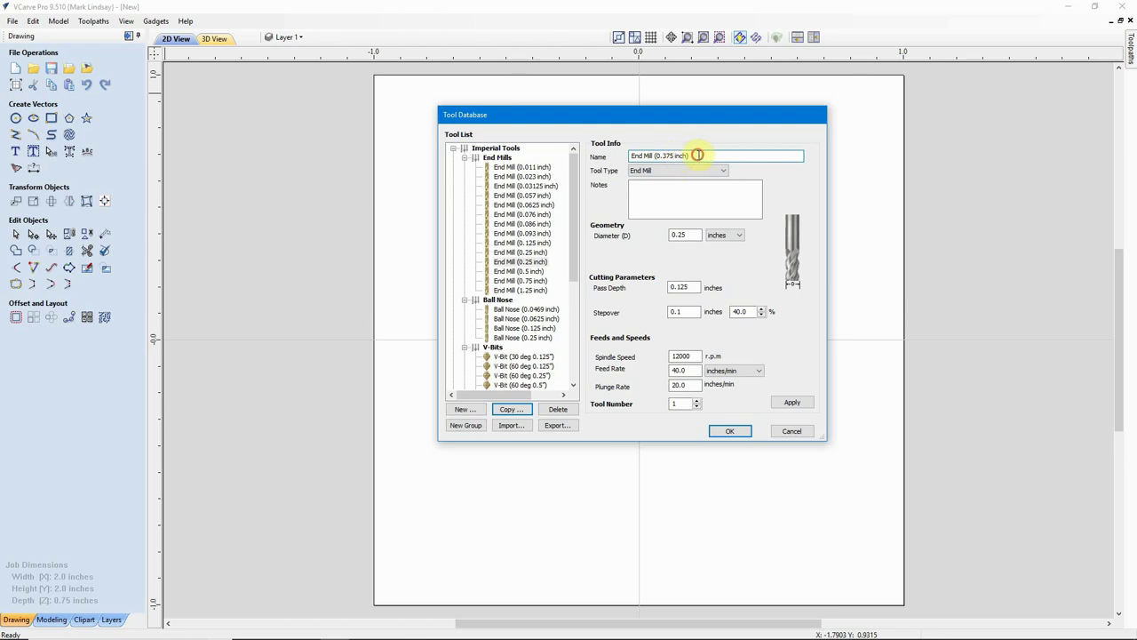
click(647, 187)
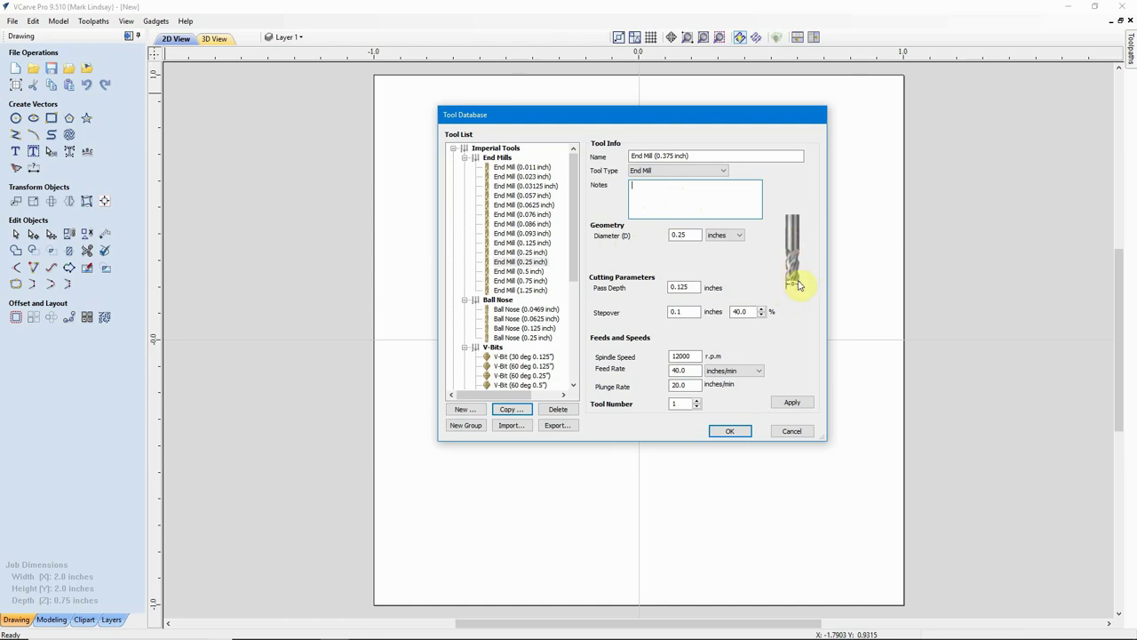
Set the copied end mill's diameter to 0.375 inches
double_click(680, 234)
text(0.375)
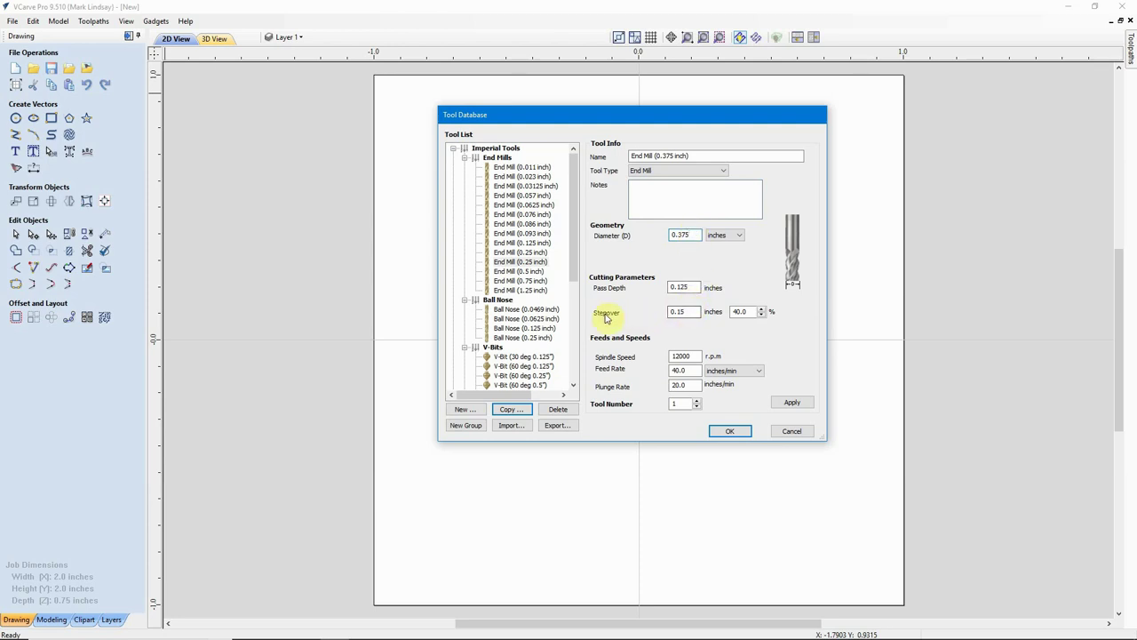
double_click(682, 313)
click(692, 286)
double_click(684, 235)
key(Tab)
click(686, 236)
Set the copied end mill's pass depth to half its diameter by calculating .375/2
drag(695, 287, 659, 291)
key(BackSpace)
text(.375)
text(/2)
key(equal)
Set the copied end mill's stepover to 45 percent
click(742, 312)
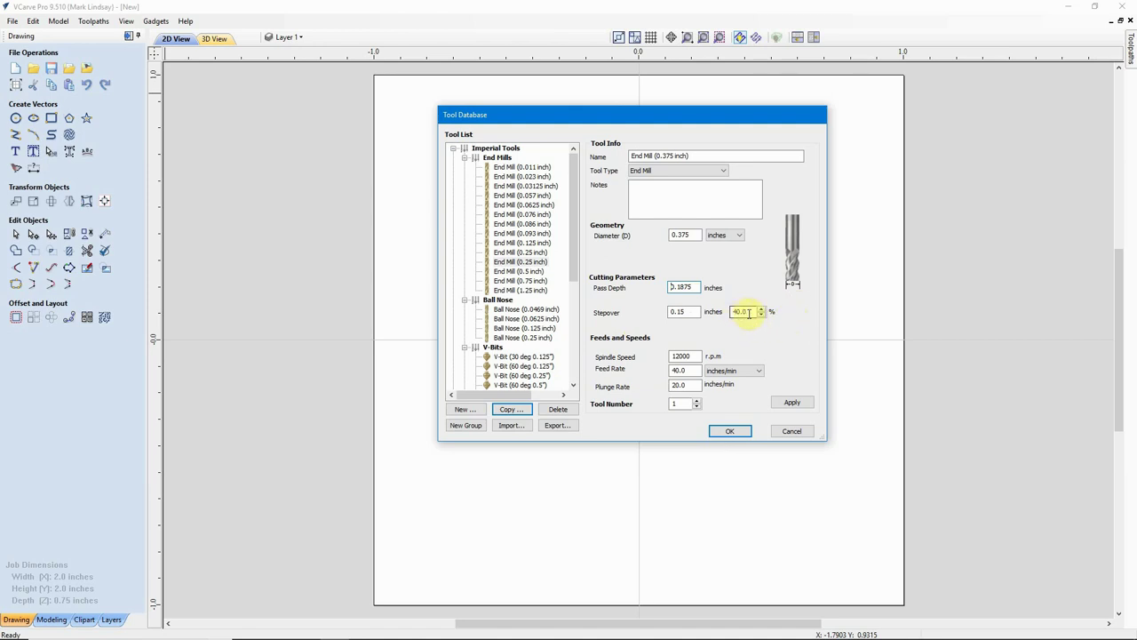
click(761, 308)
click(761, 309)
click(761, 308)
click(761, 308)
click(761, 309)
click(761, 308)
click(762, 315)
click(762, 314)
drag(739, 312, 751, 312)
text(5.0)
click(686, 287)
click(687, 314)
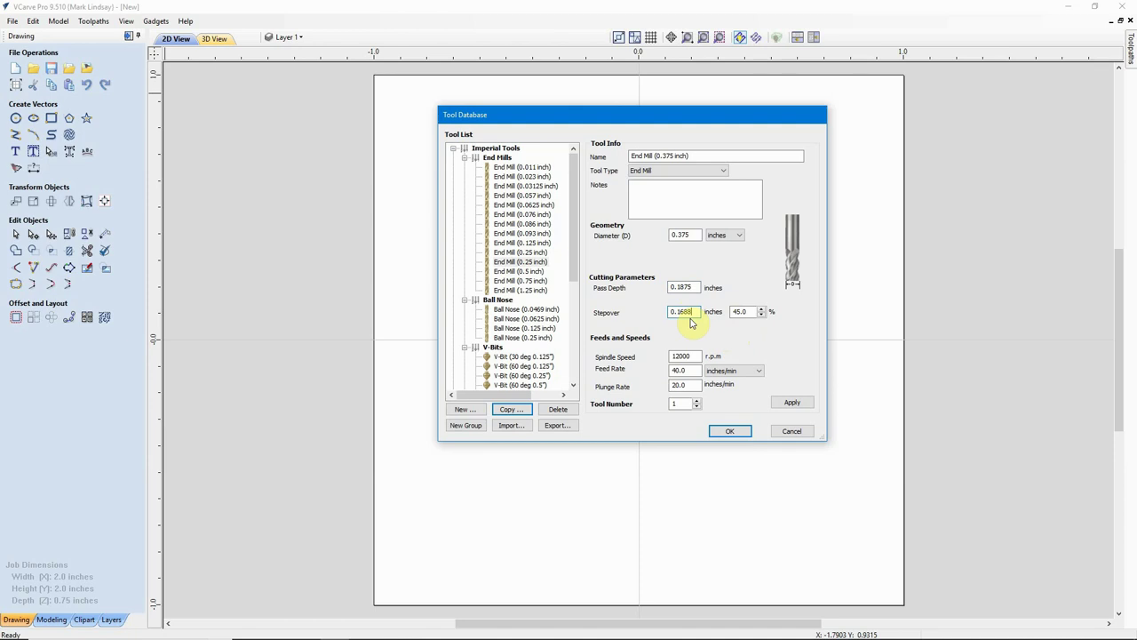
Review the spindle speed and tool number, and apply the changes to the new 0.375 inch end mill
click(690, 316)
click(694, 355)
click(698, 355)
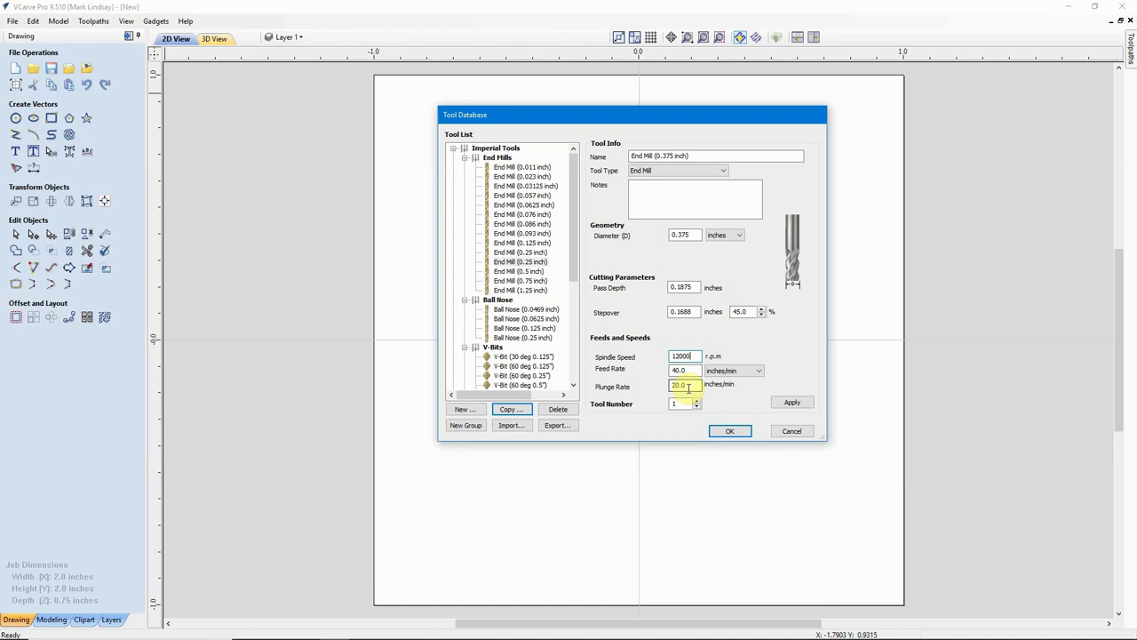
click(681, 403)
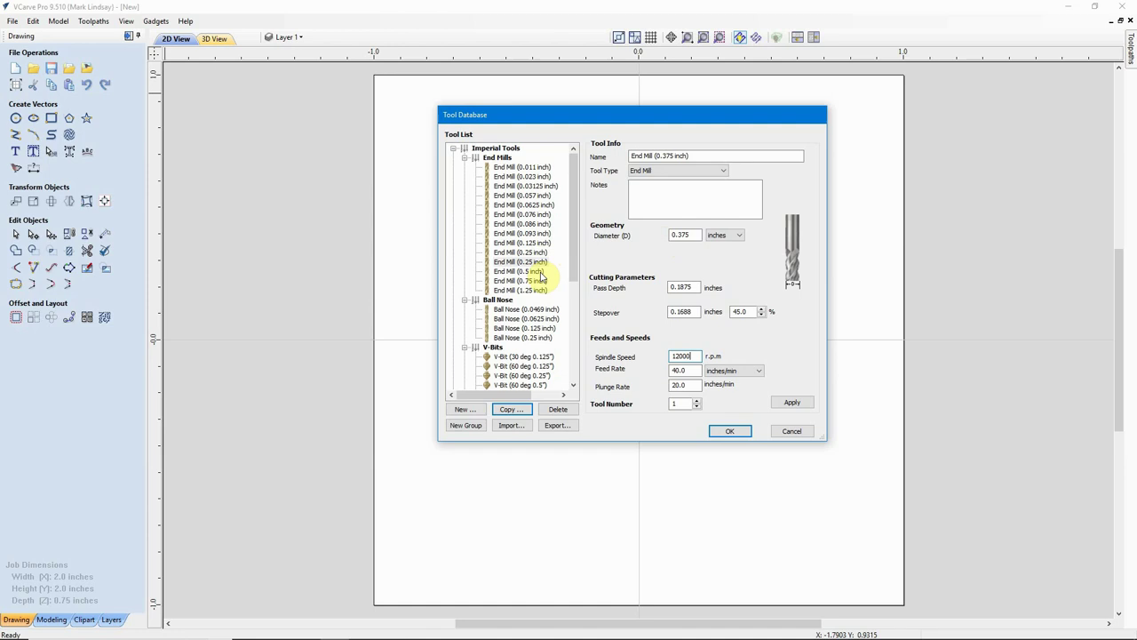
click(793, 403)
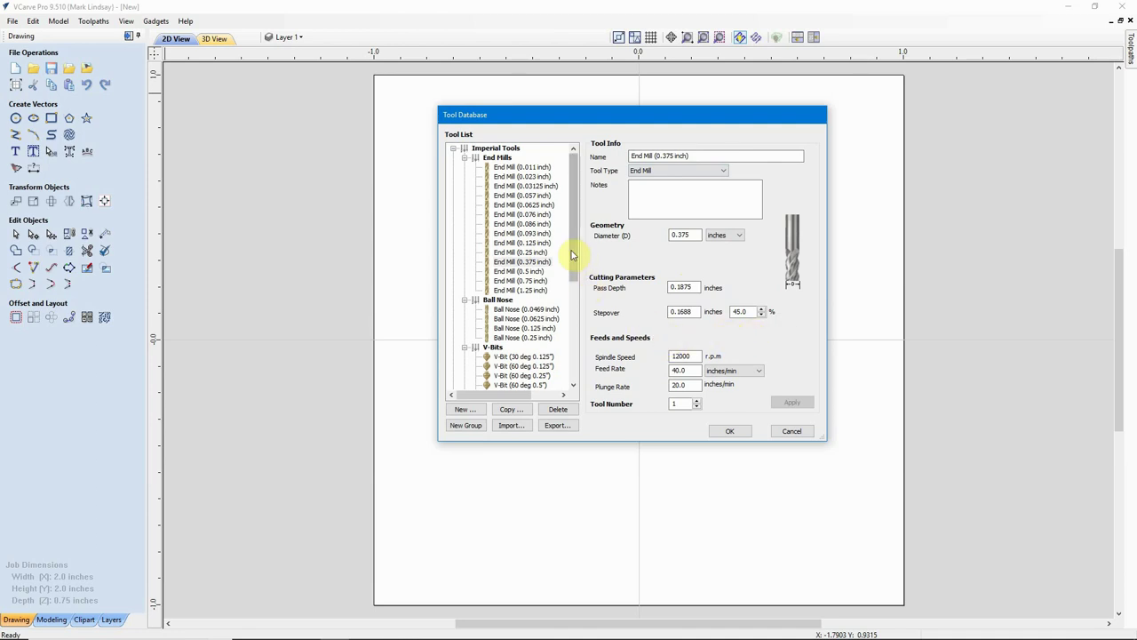
Examine the geometry, stepover and feed settings of the V-Bit (30 deg 0.125"), and close the tool database
drag(572, 254, 571, 289)
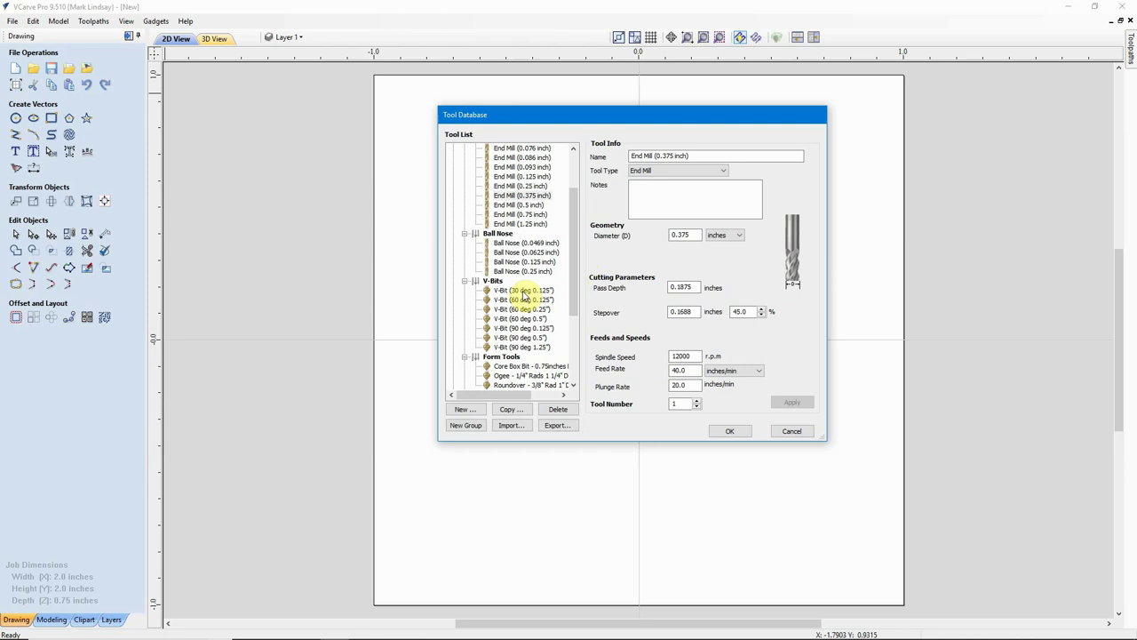
click(524, 291)
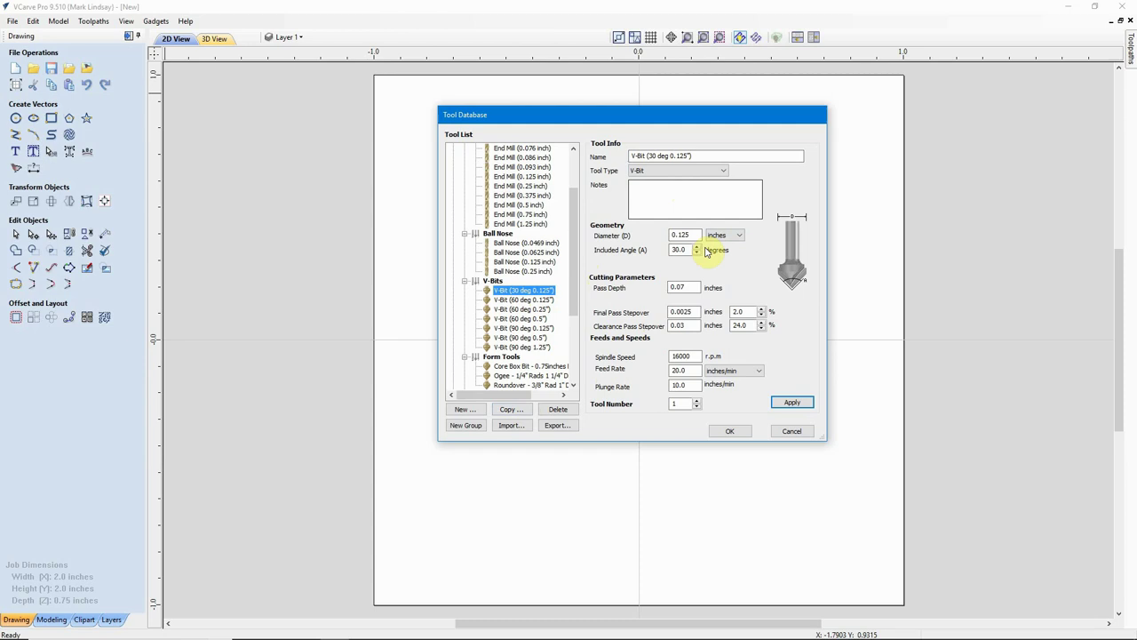
double_click(750, 326)
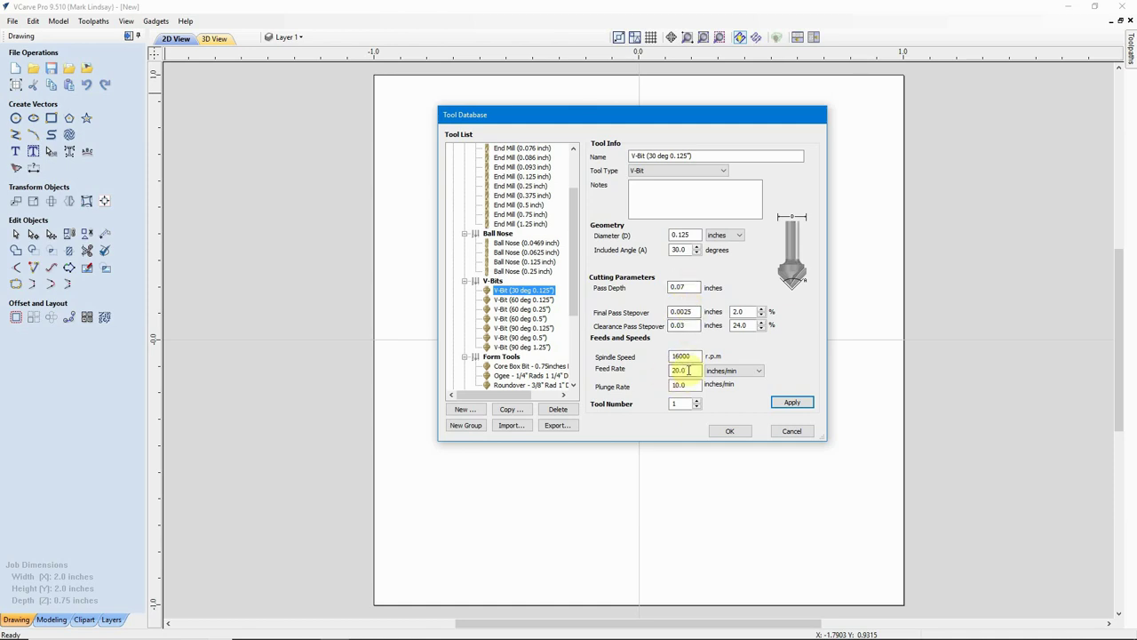
key(Escape)
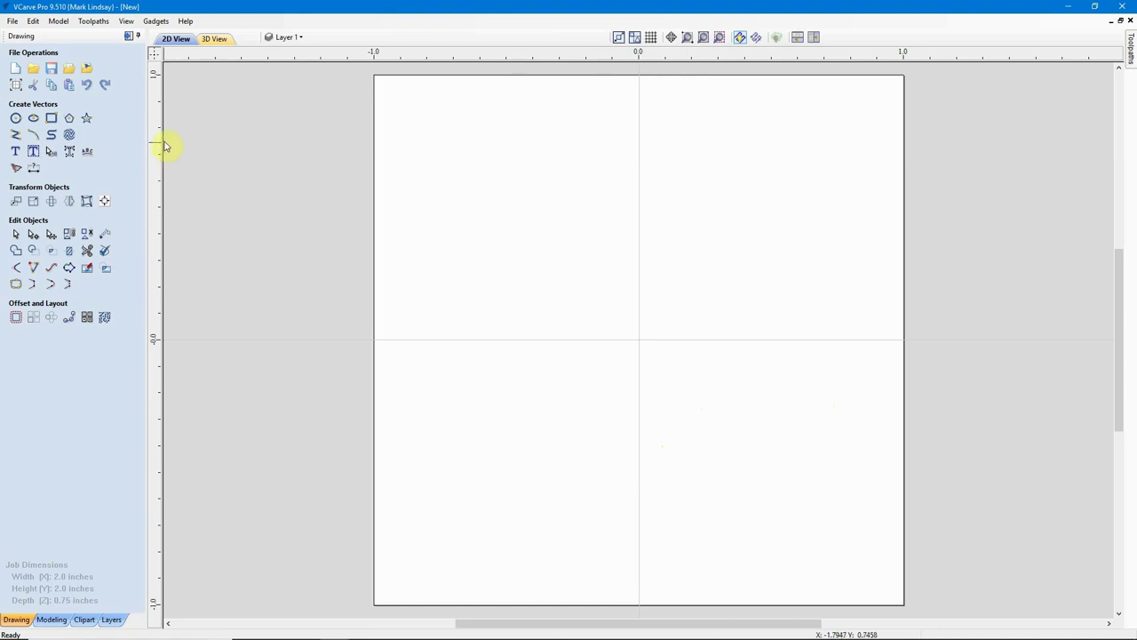
Reopen the tool database and look over the imperial tool list
click(94, 21)
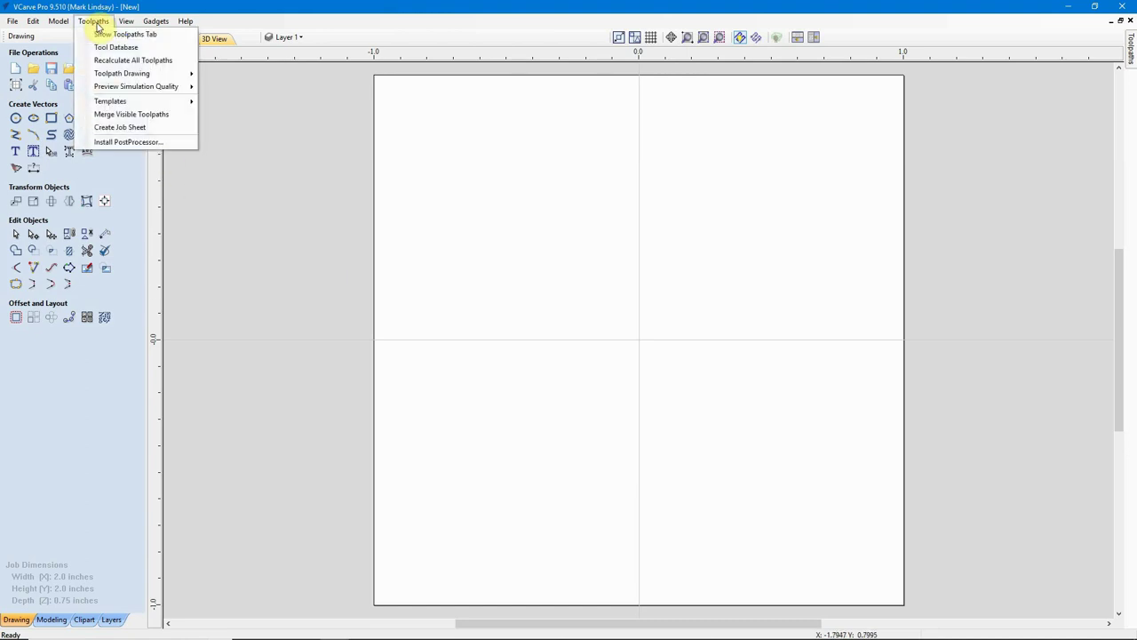
click(98, 45)
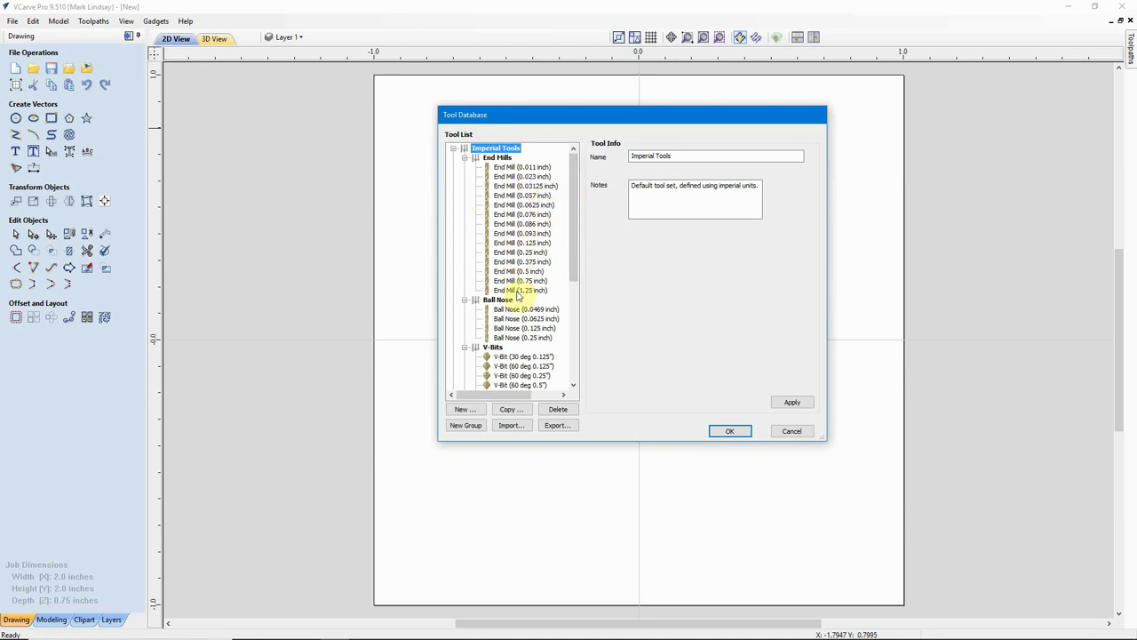
mouse_move(571, 246)
mouse_down()
mouse_move(576, 309)
mouse_move(578, 233)
mouse_up()
Switch to Chrome and look over the ToolsToday page of carving CNC 2D and 3D router bits
mouse_move(286, 632)
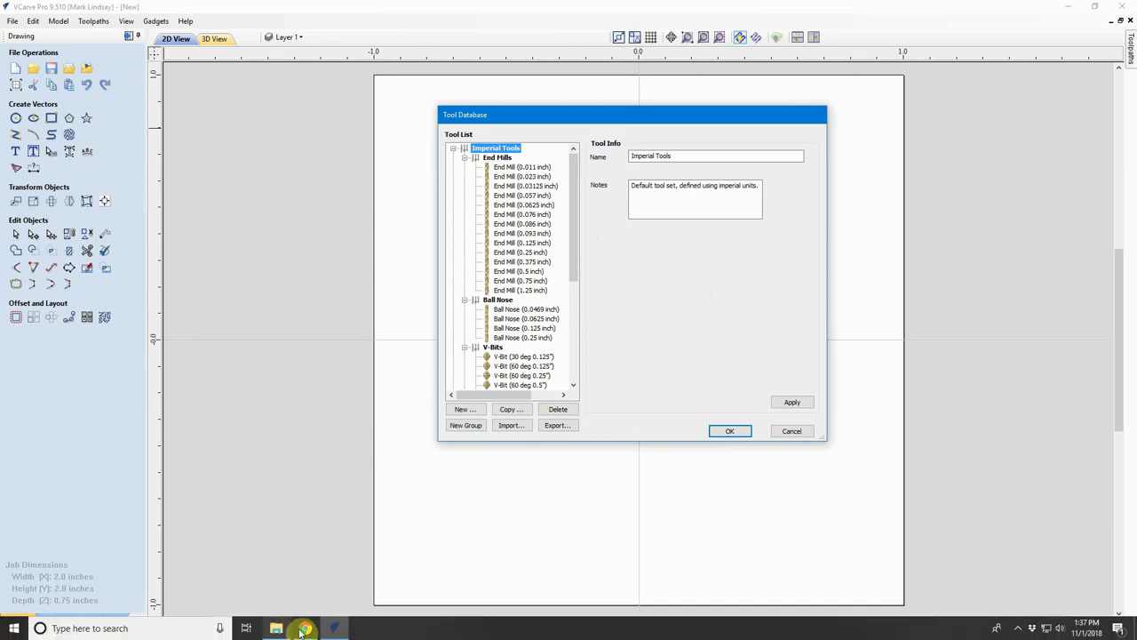
click(197, 547)
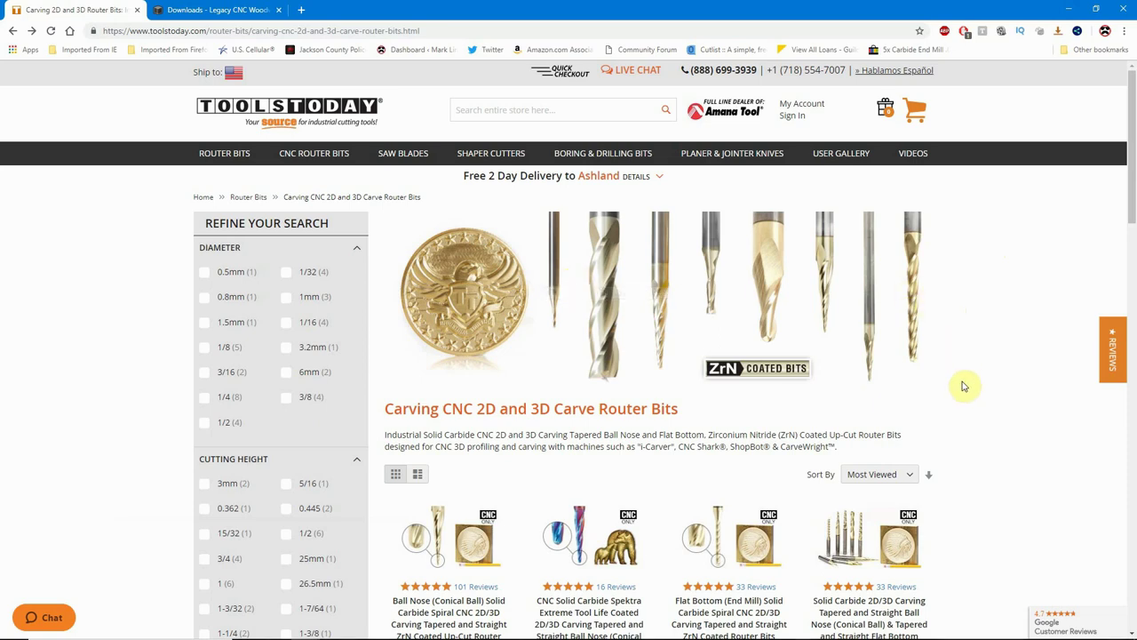
scroll(970, 380, down, 2)
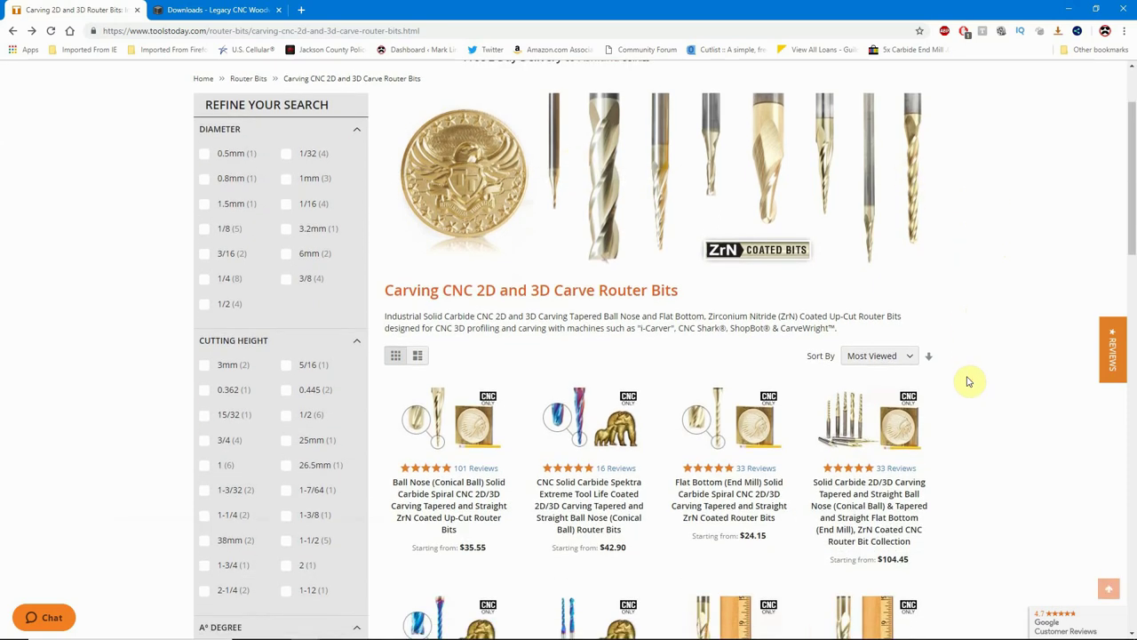
scroll(969, 381, up, 1)
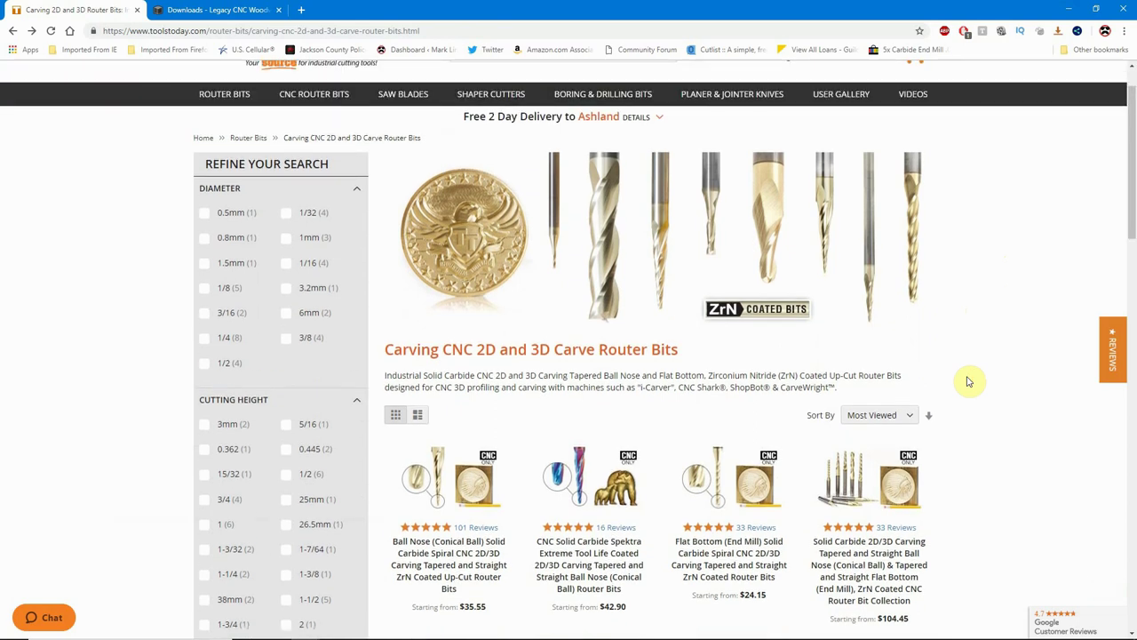
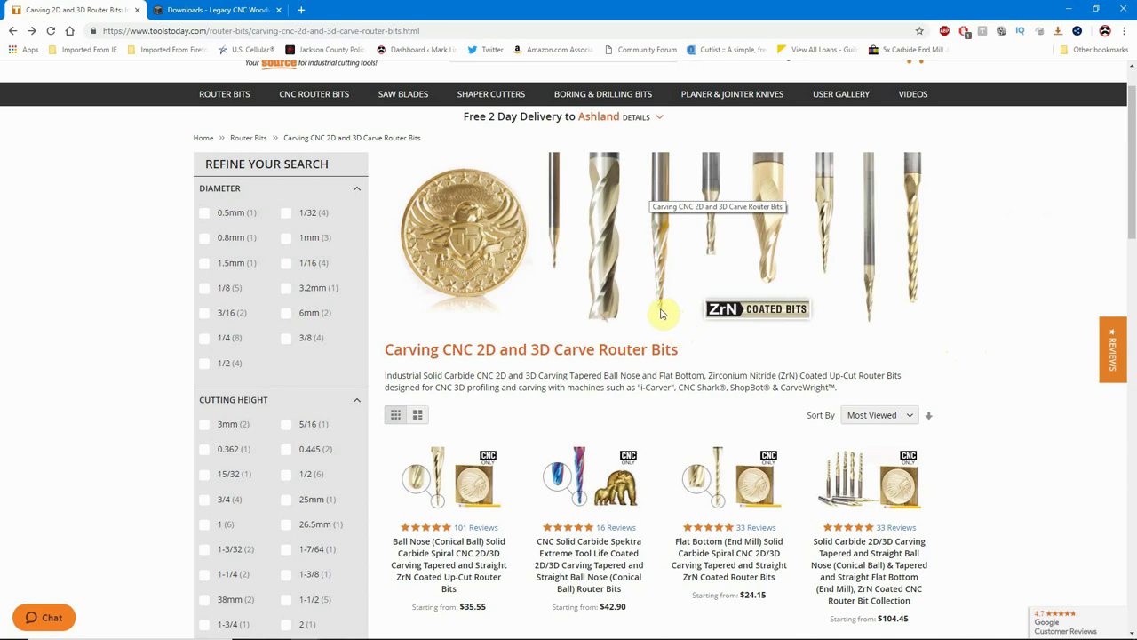
scroll(732, 207, up, 1)
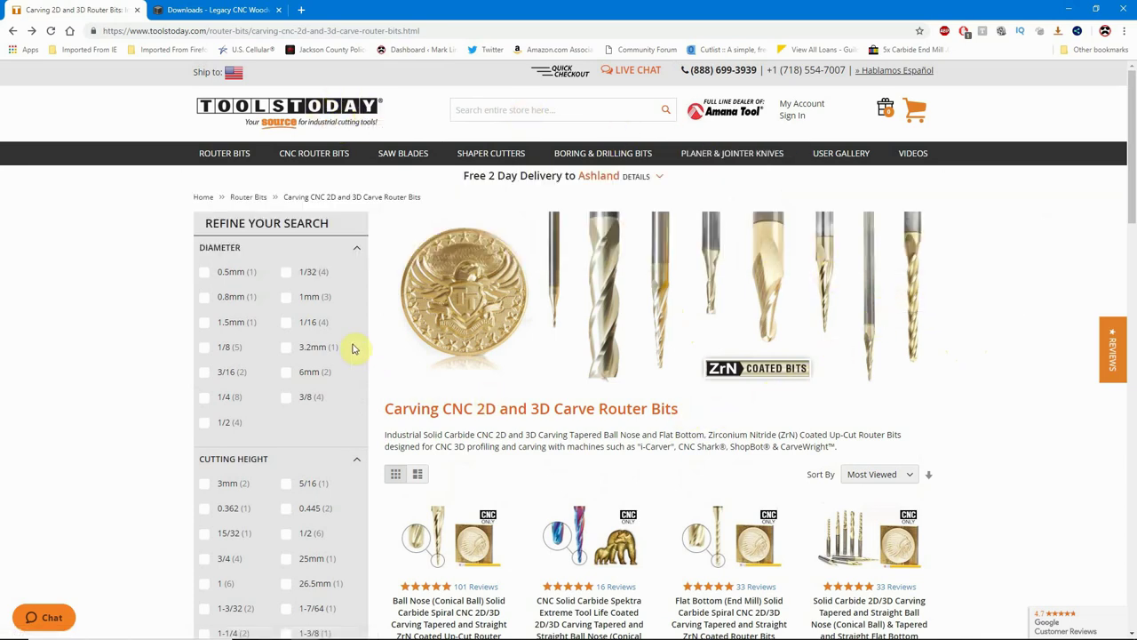
Filter the carving router bits by 1/16 diameter and browse the listed bits
click(285, 327)
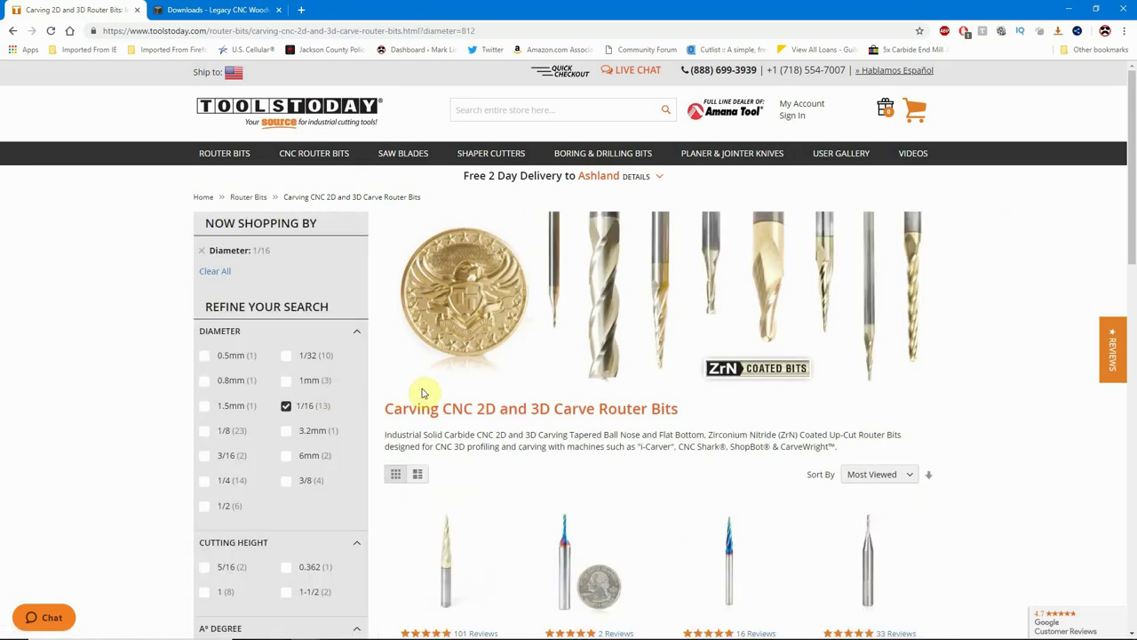
scroll(986, 293, down, 2)
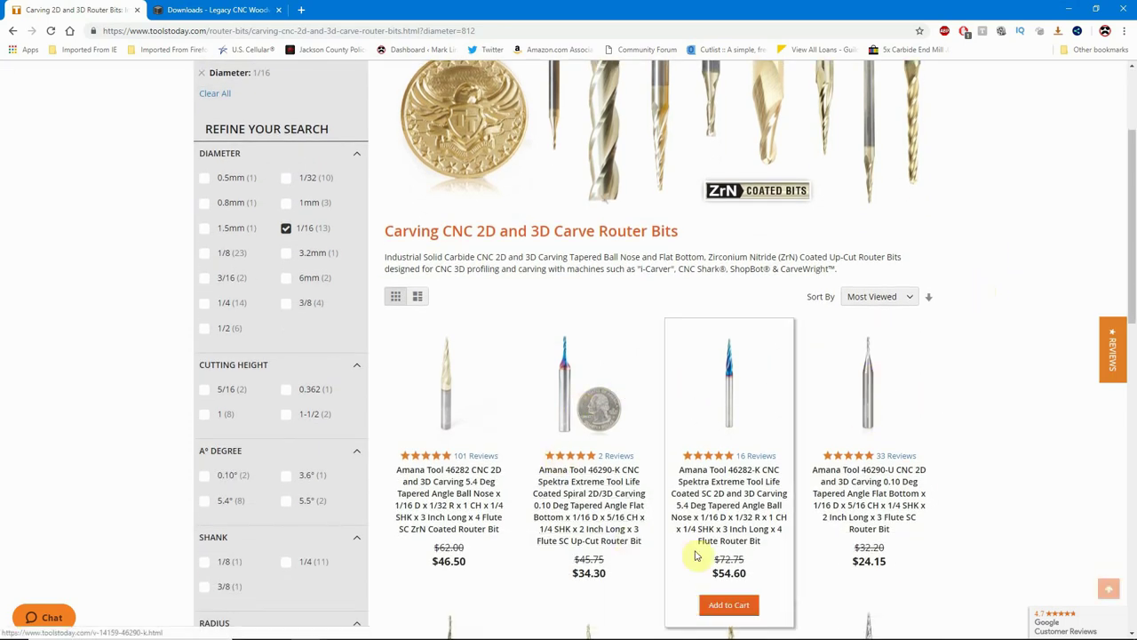
scroll(966, 324, down, 1)
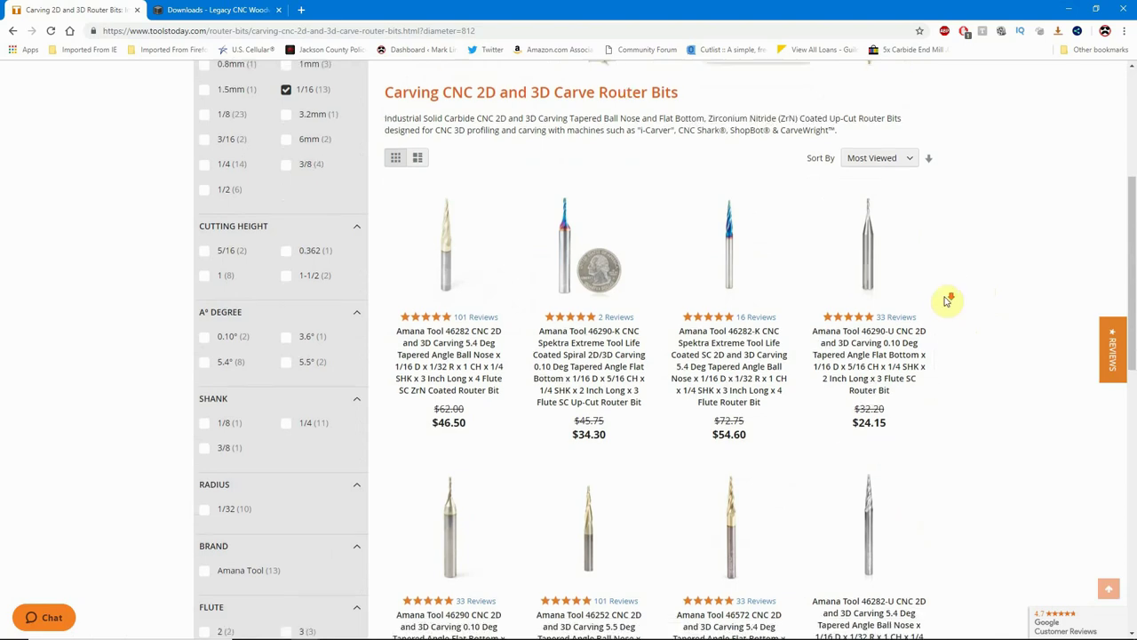
Filter the 1/16 carving bits to 2 flutes and open the product page of the Amana Tool 46252 tapered ball nose bit
scroll(942, 299, down, 1)
scroll(942, 299, down, 1)
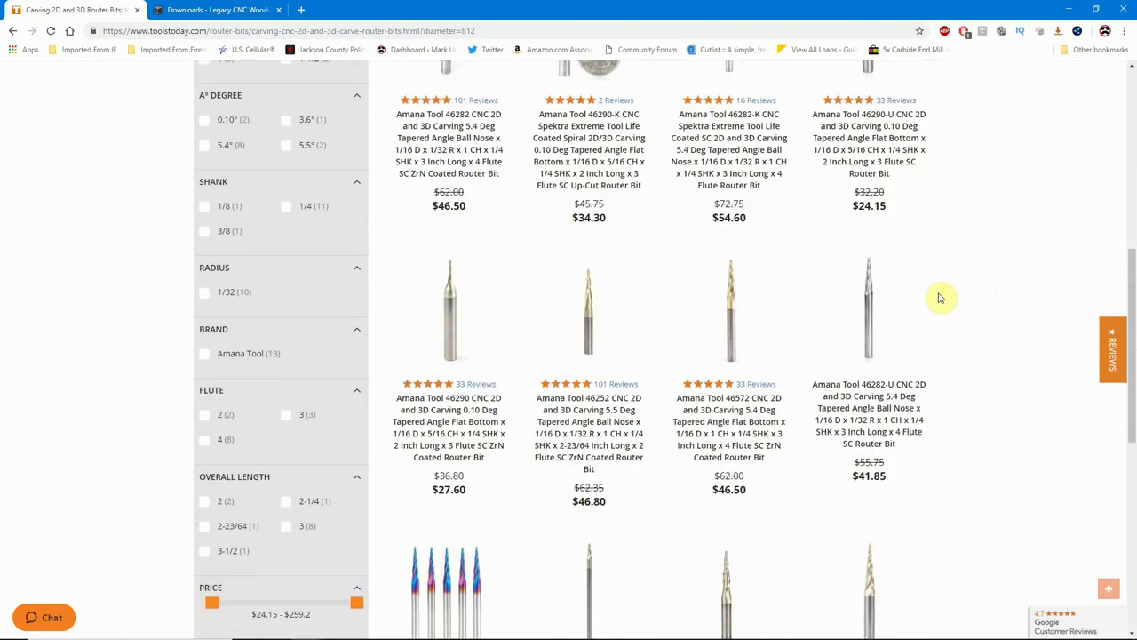
click(205, 417)
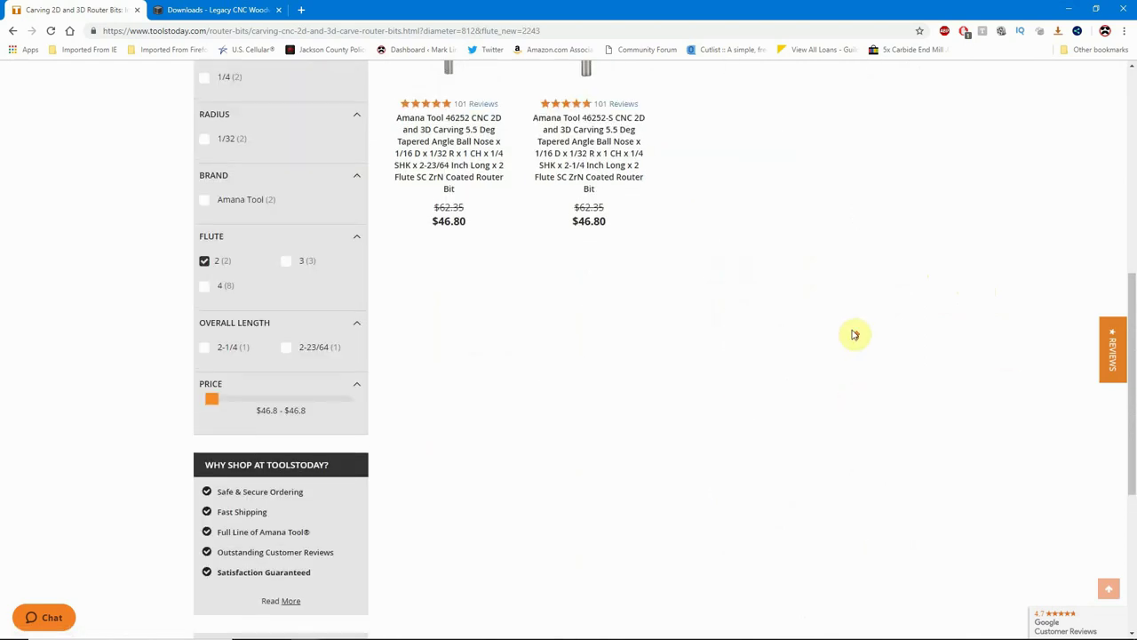
scroll(853, 335, up, 1)
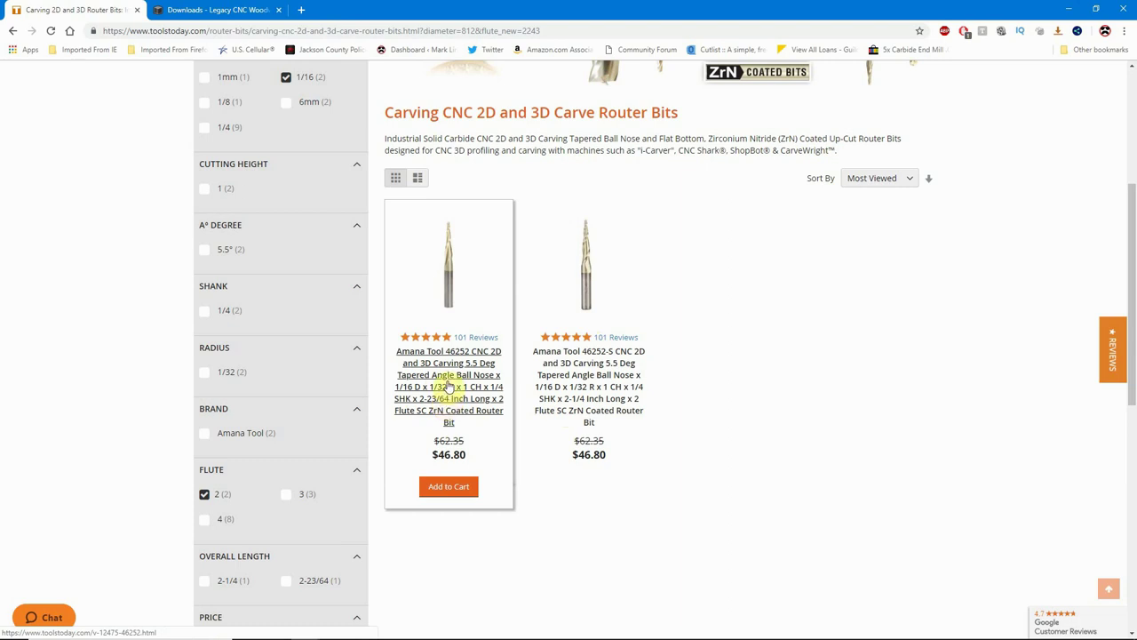
click(449, 384)
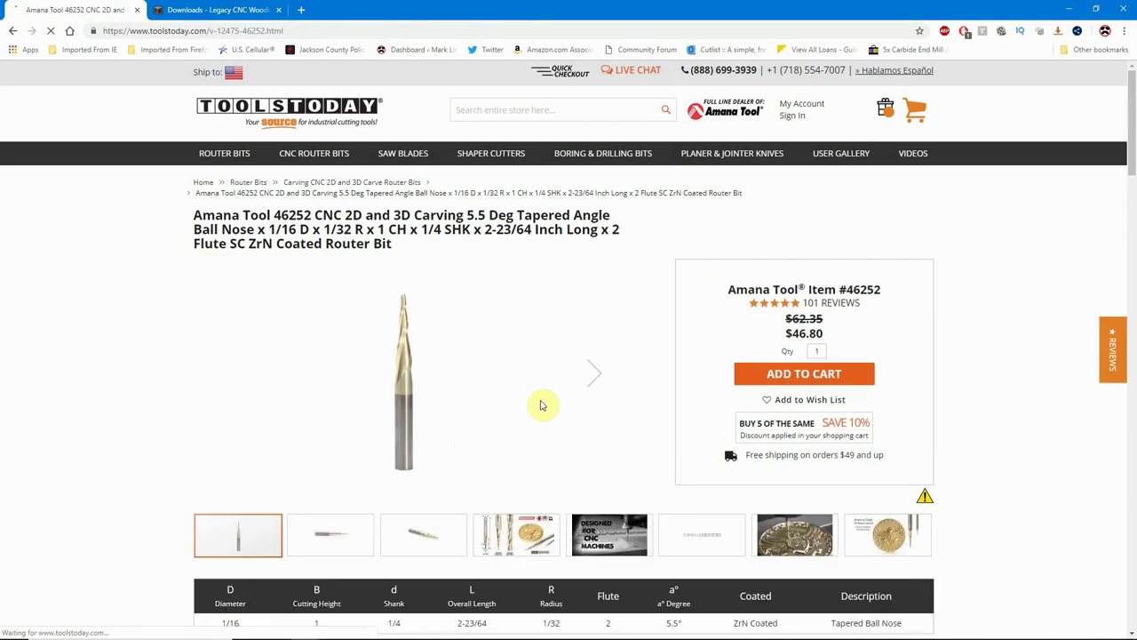
Examine the dimension drawing and specification table of the Amana Tool 46252 bit
scroll(897, 391, down, 1)
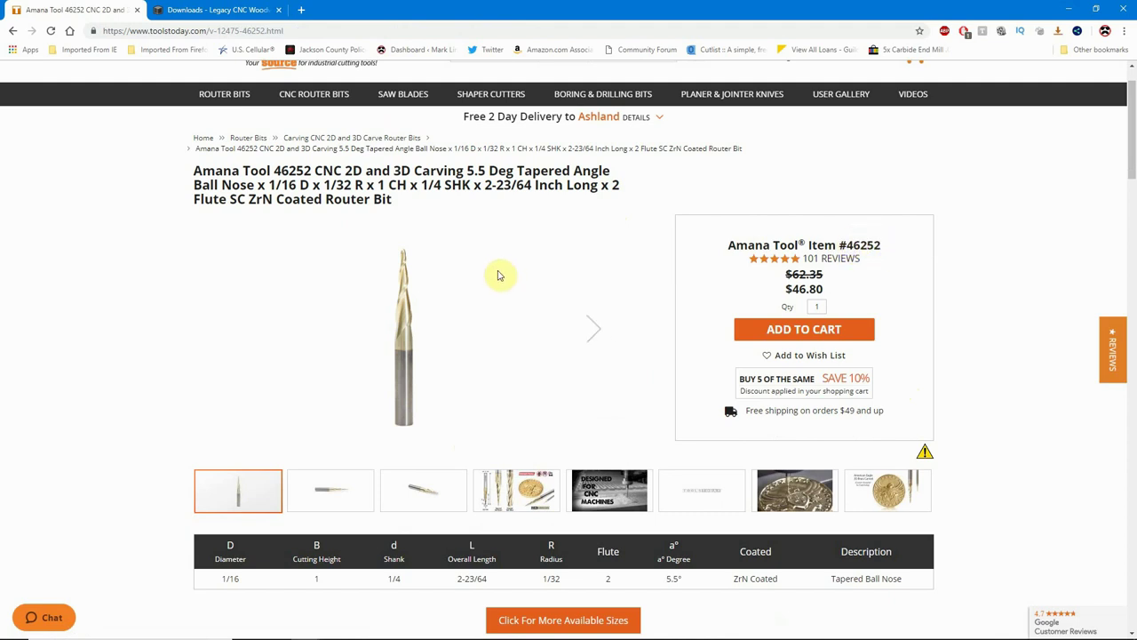
scroll(498, 275, down, 2)
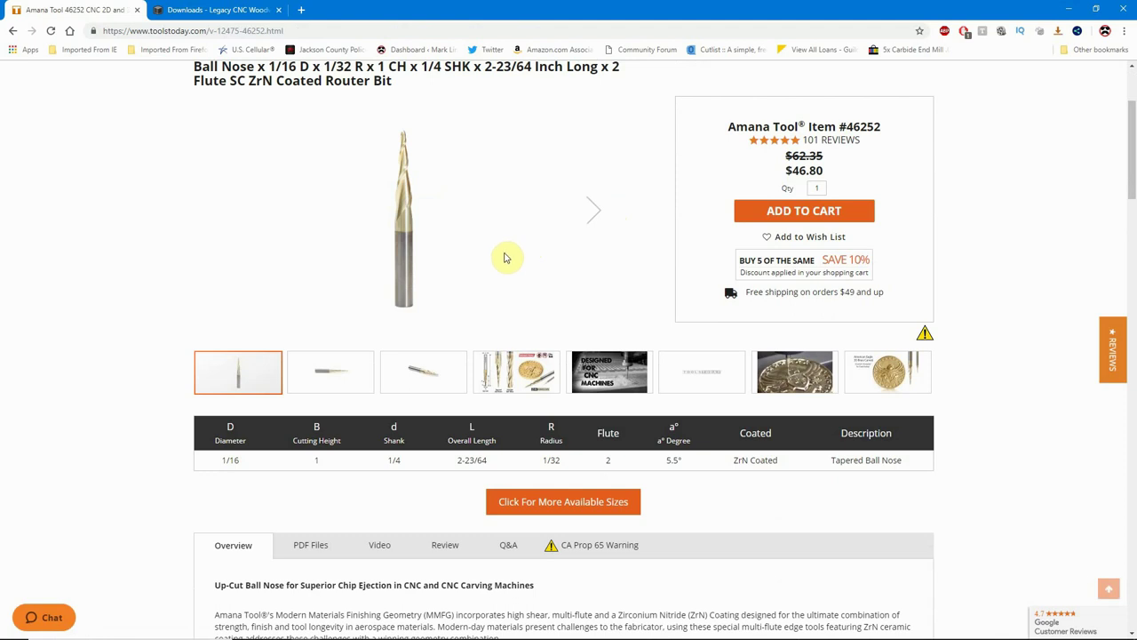
click(492, 379)
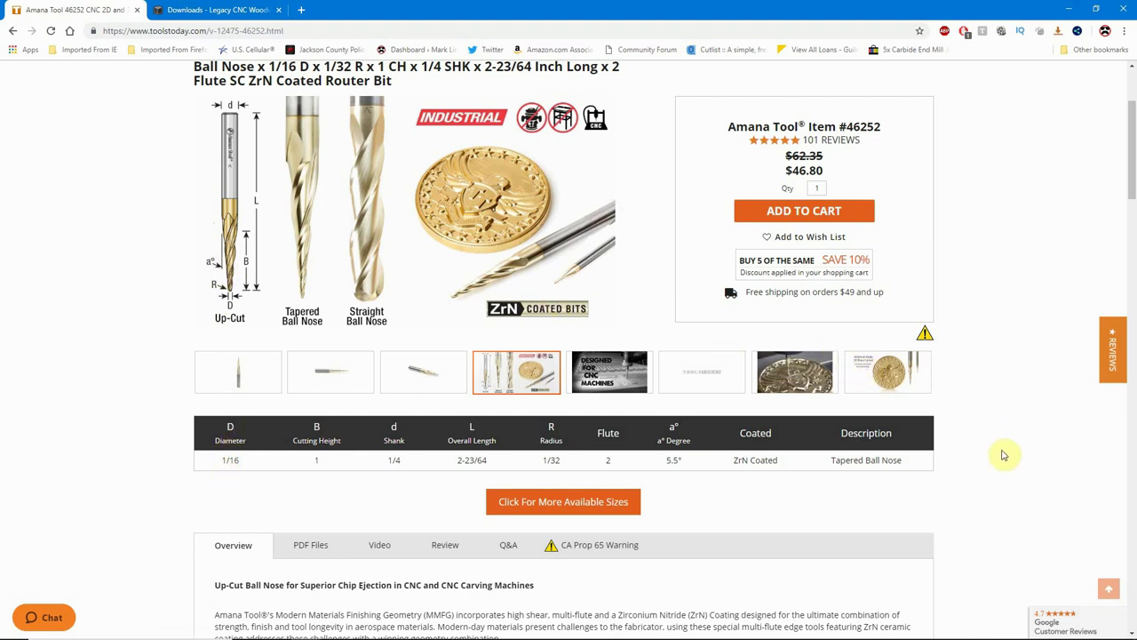
scroll(1004, 455, down, 1)
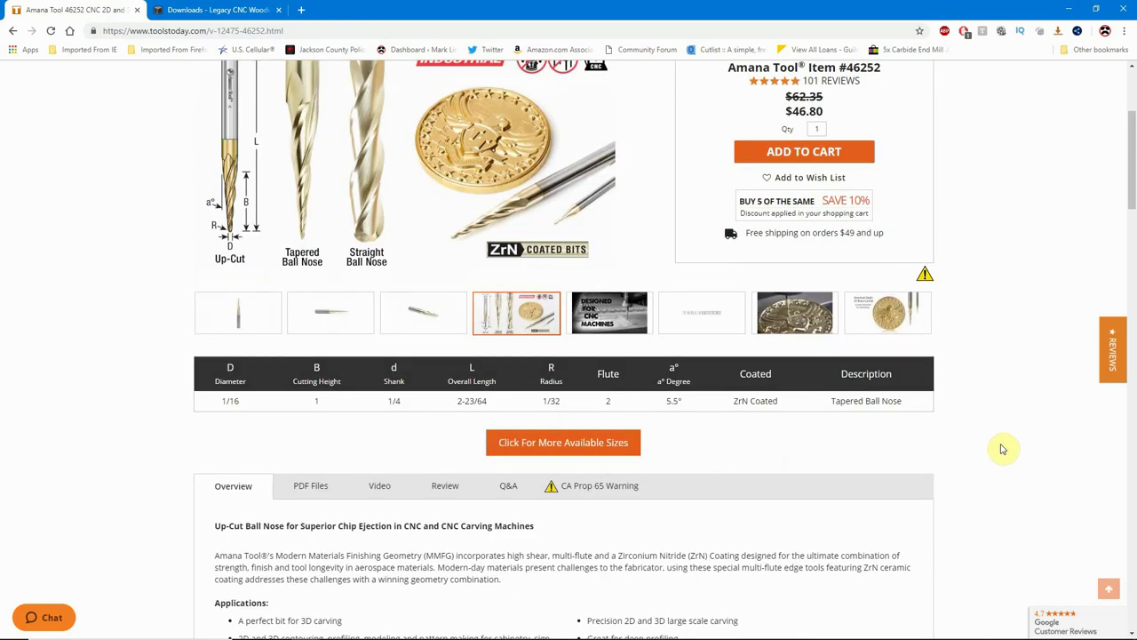
scroll(1003, 449, down, 1)
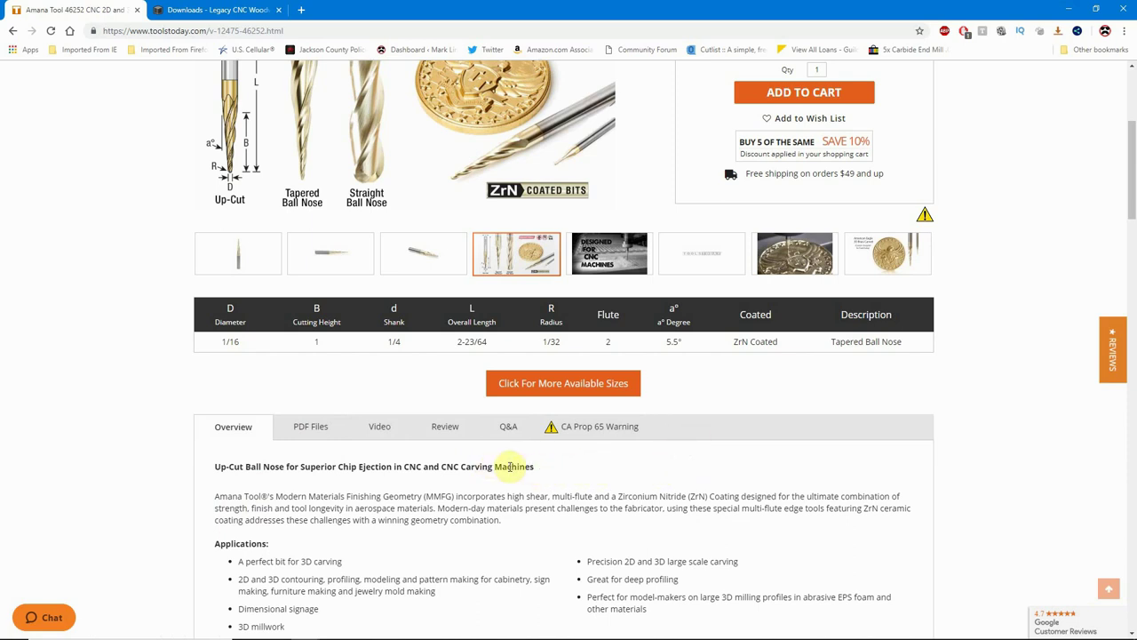
Show the bit's PDF files and look over the Vectric compatible tool files, checking them against the item number
click(309, 429)
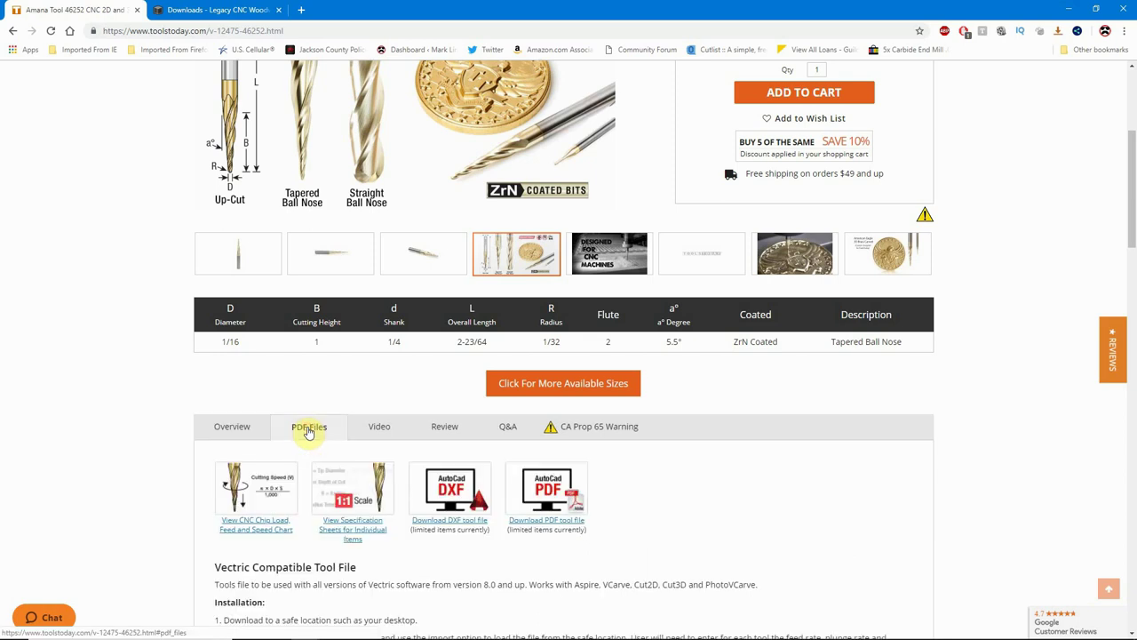
scroll(306, 434, down, 1)
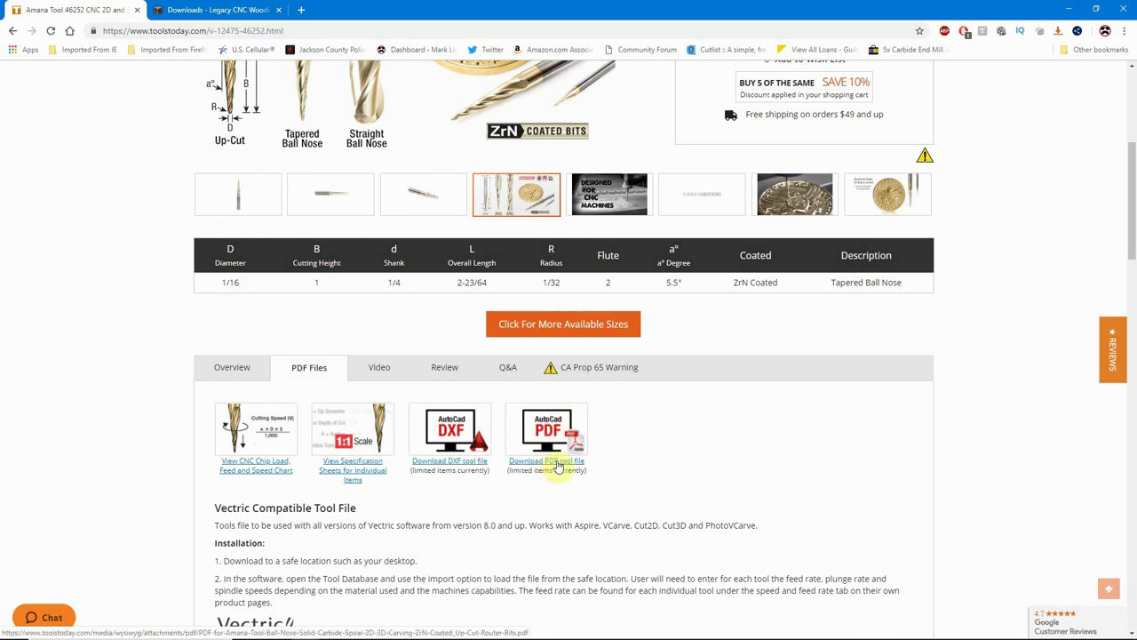
scroll(682, 463, down, 2)
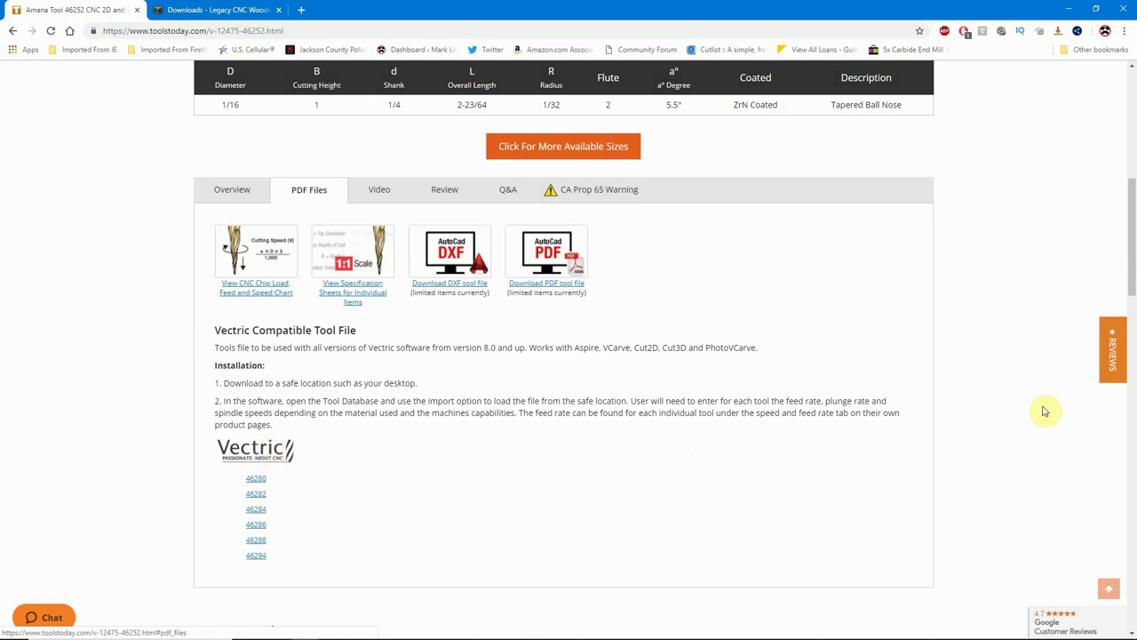
scroll(1031, 382, up, 4)
scroll(1028, 373, up, 1)
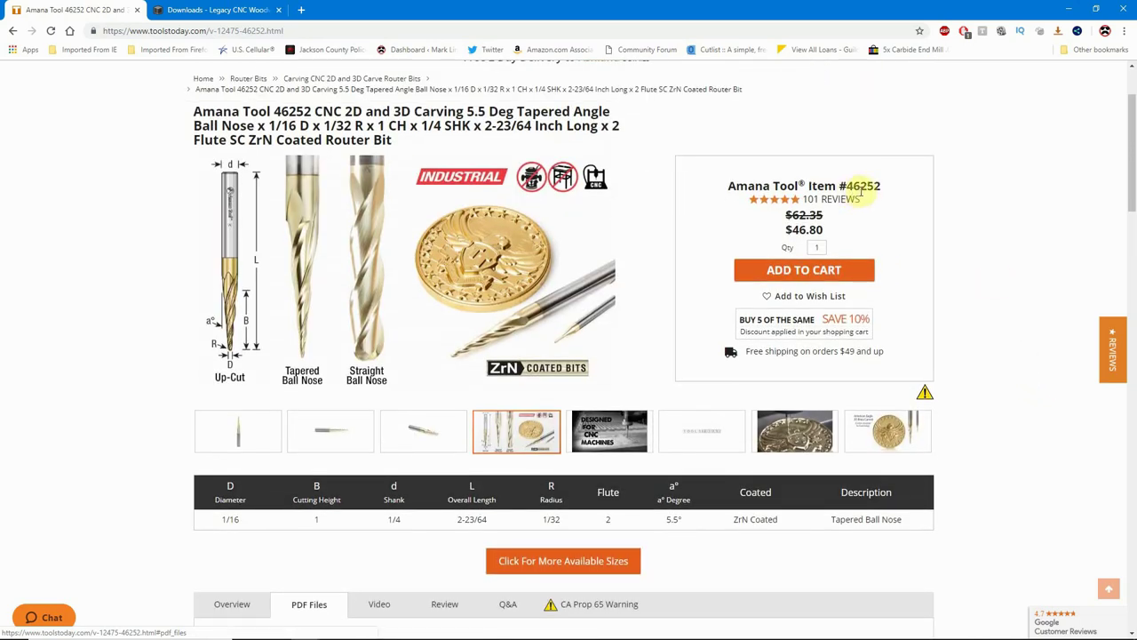
scroll(977, 437, down, 4)
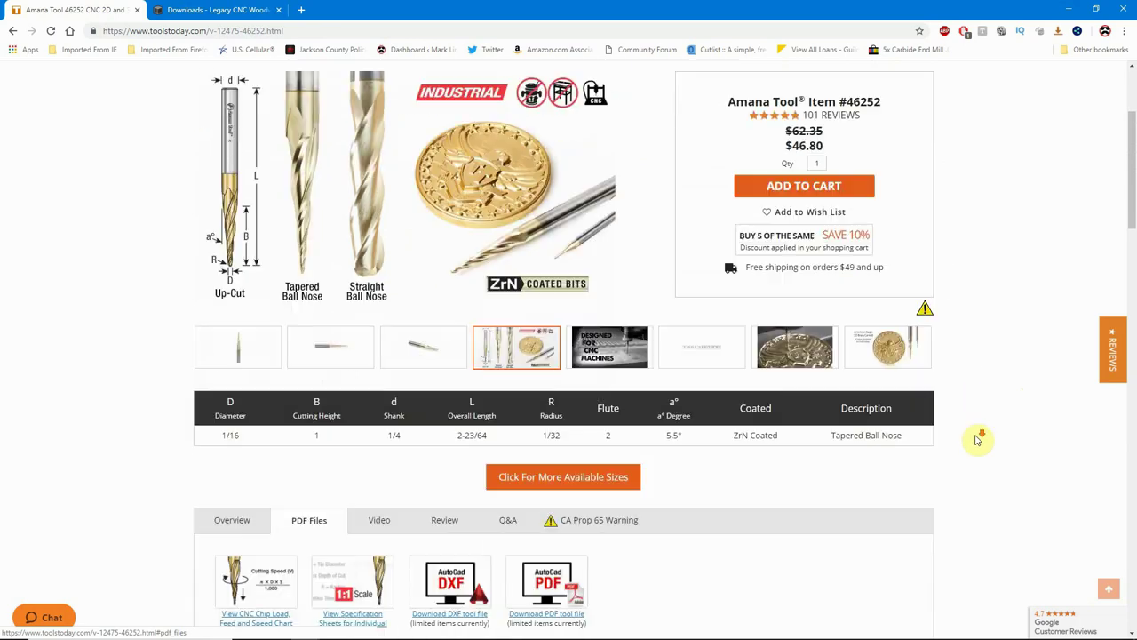
scroll(977, 437, down, 2)
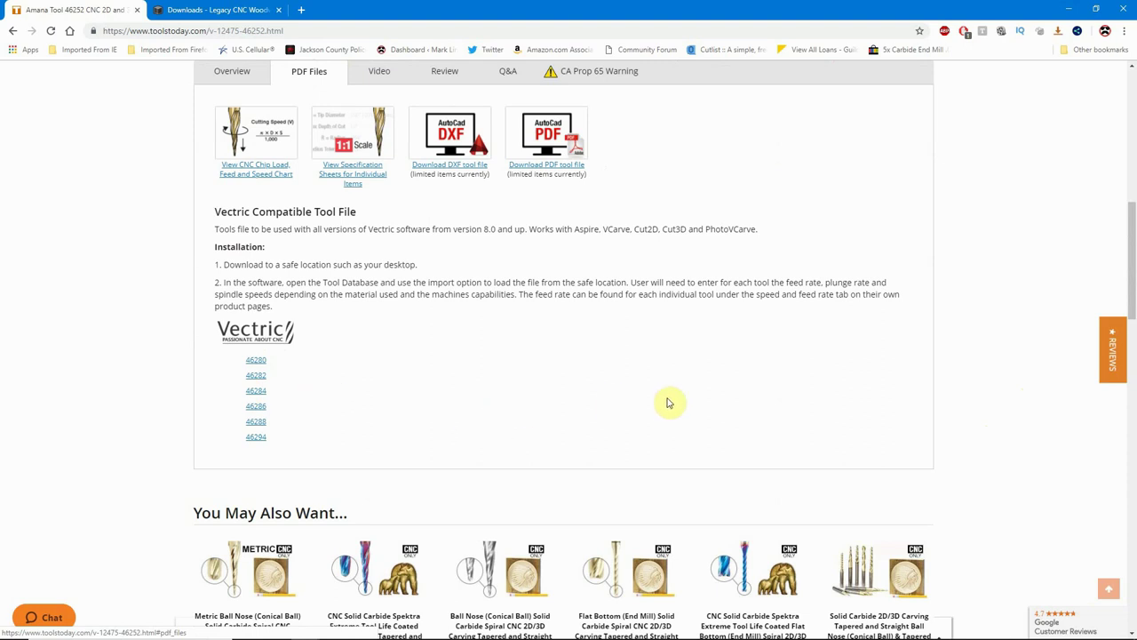
scroll(838, 389, up, 1)
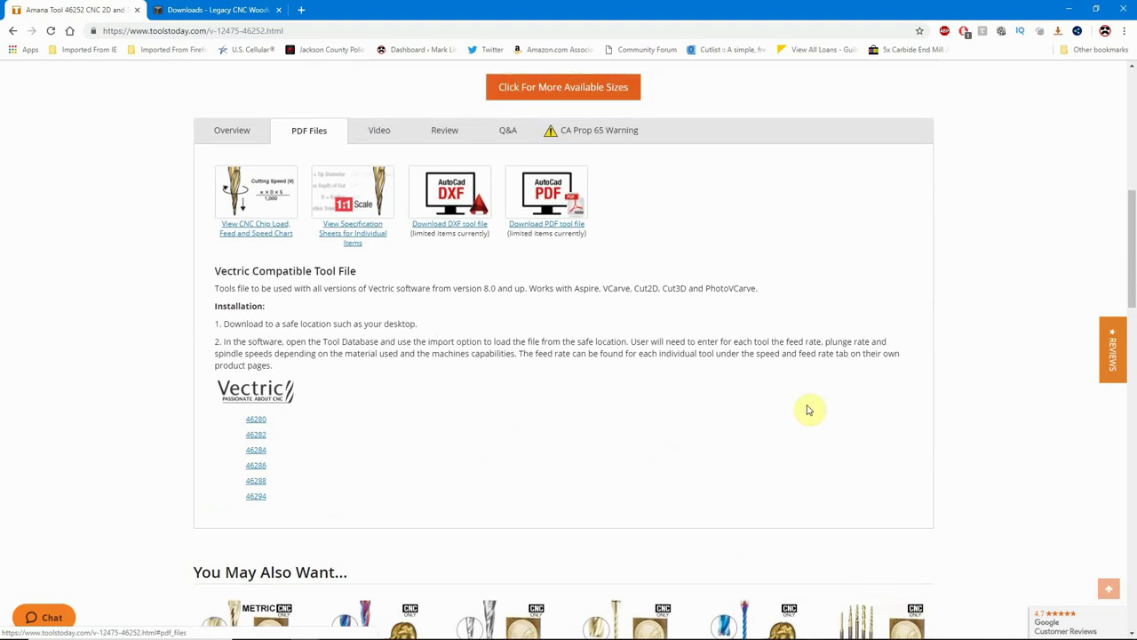
Download the Vectric tool file 46282.tool into the 9 - Tool Database folder
click(256, 437)
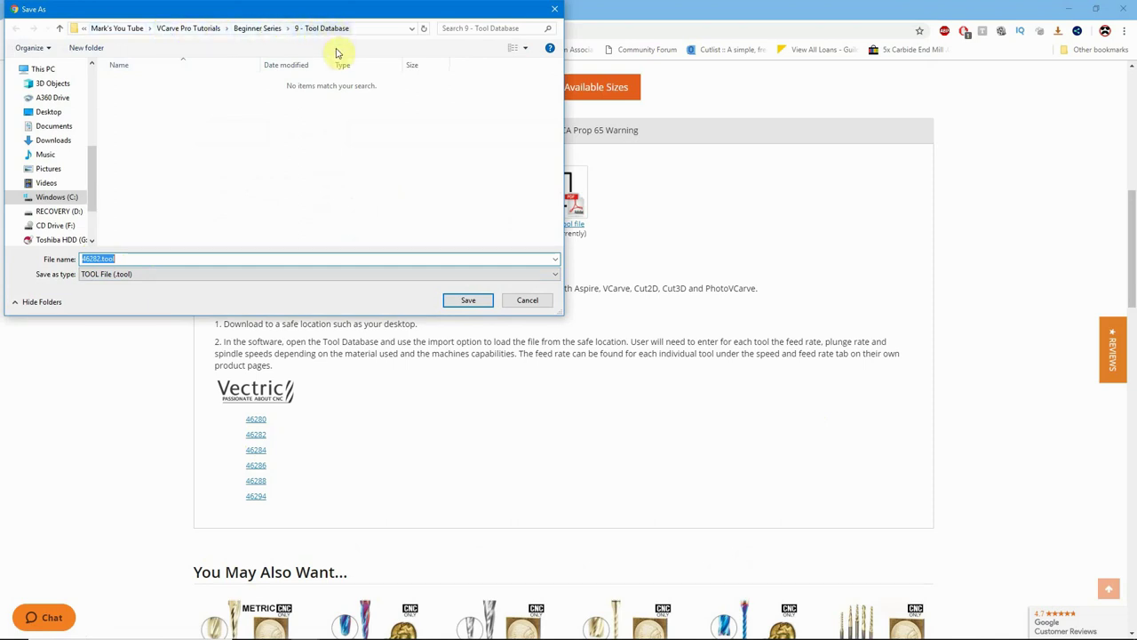
click(467, 302)
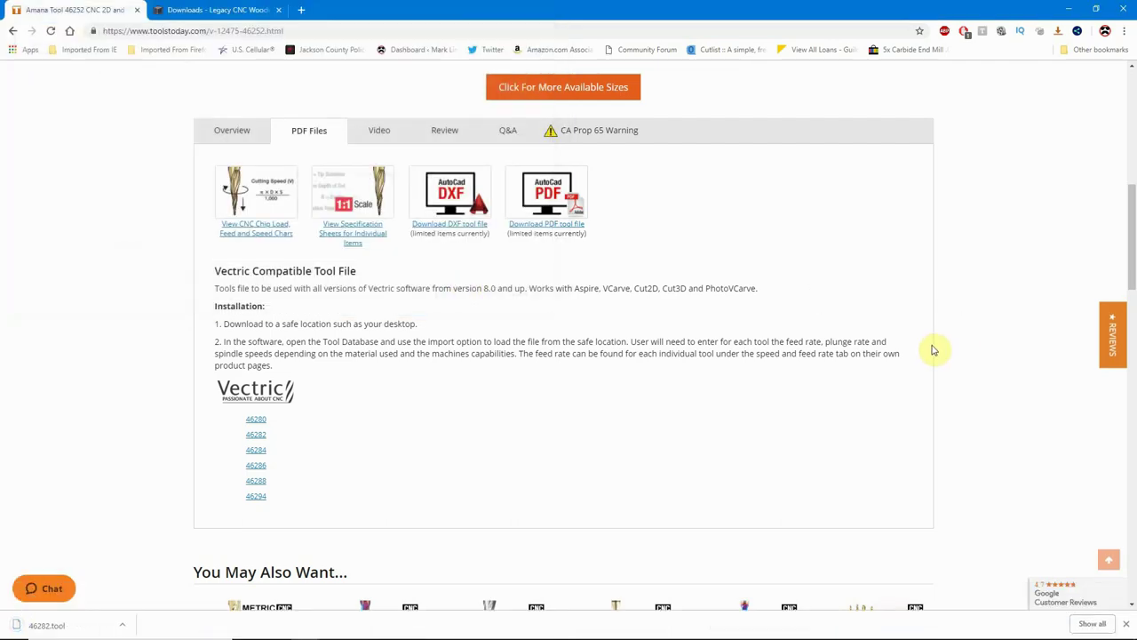
scroll(993, 327, up, 1)
scroll(993, 326, up, 2)
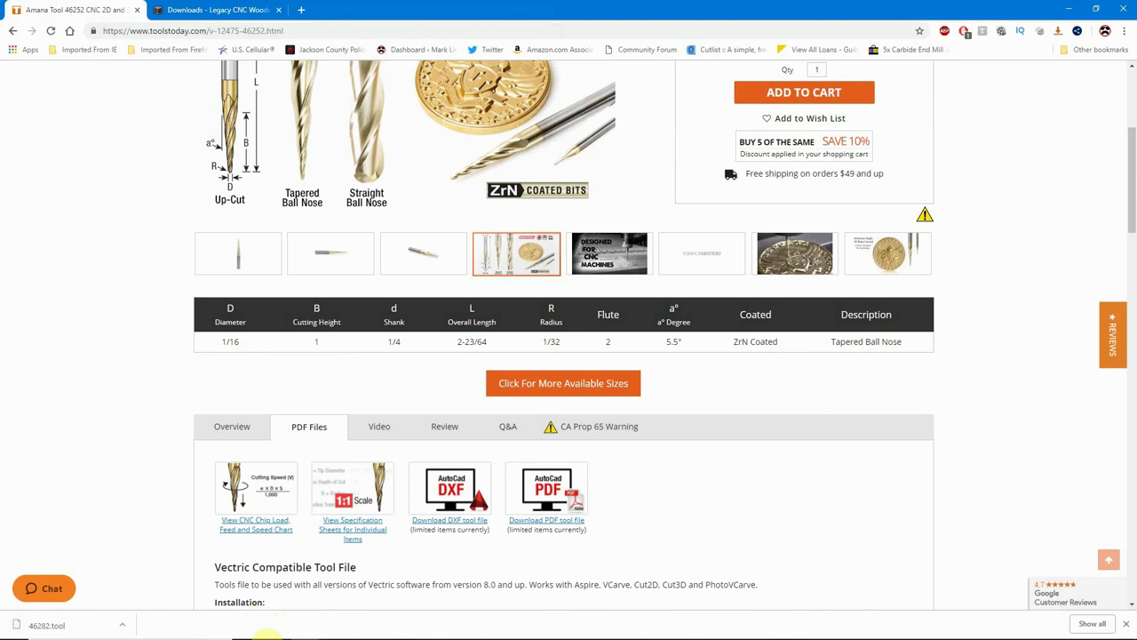
Switch to VCarve Pro and import 46282.tool under Imperial Tools in the tool database, without merging the databases
mouse_move(266, 638)
click(333, 629)
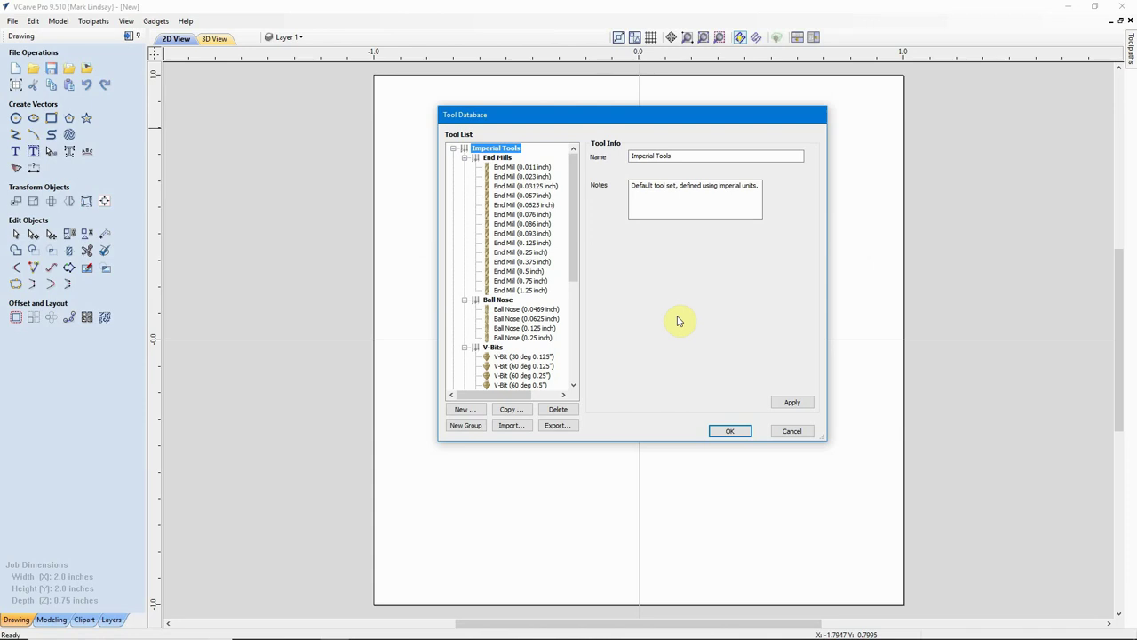
click(512, 429)
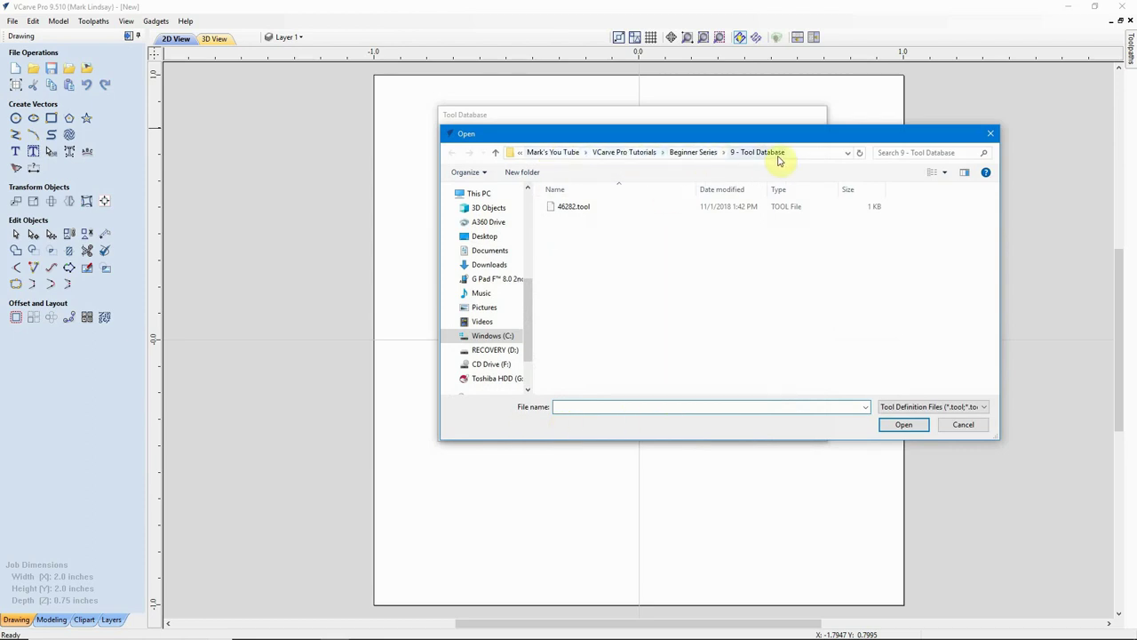
click(573, 210)
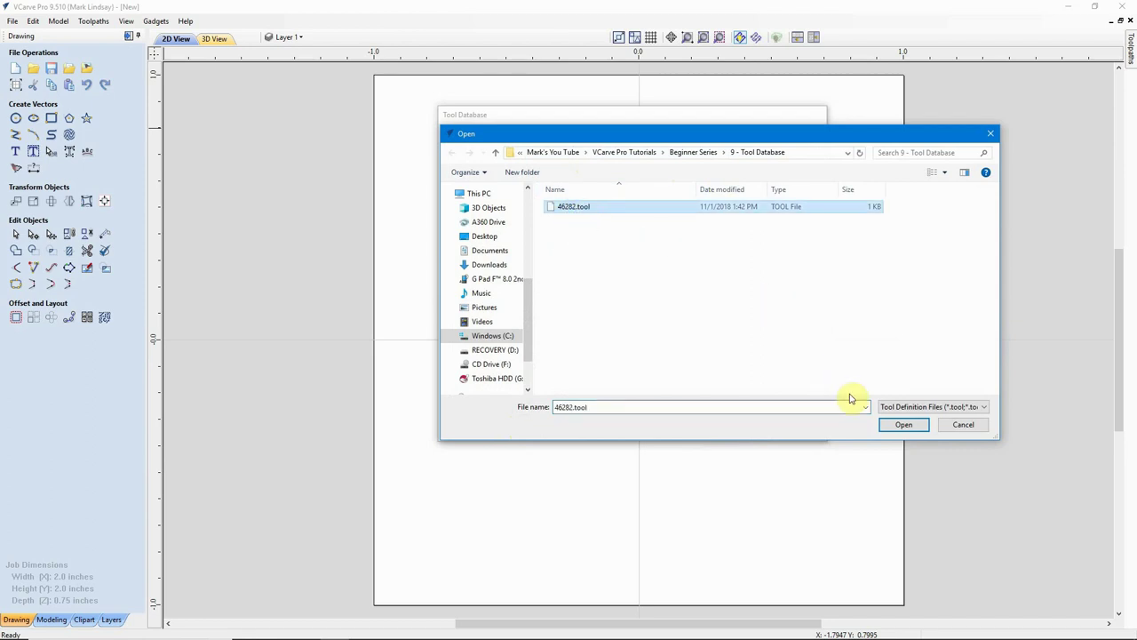
click(902, 426)
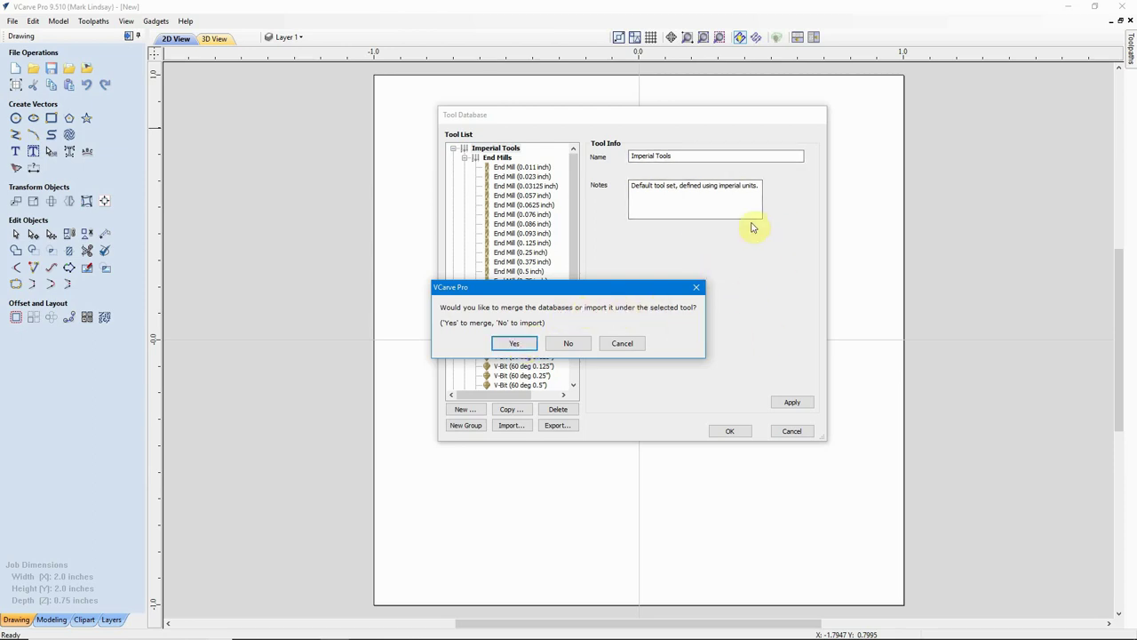
click(569, 345)
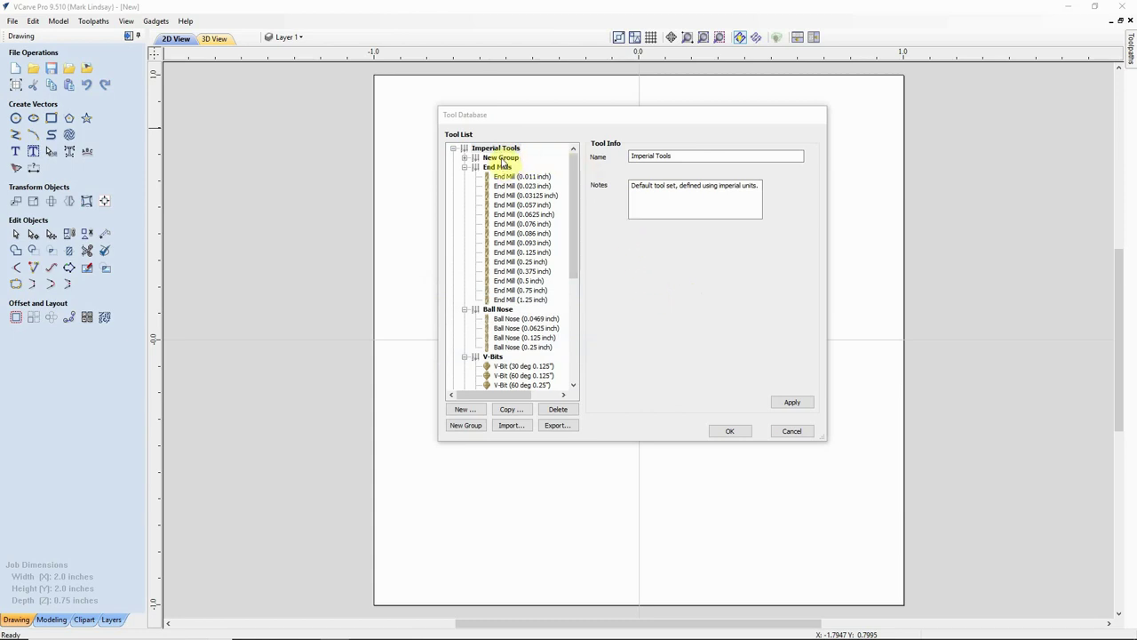
Expand the imported New Group and display the settings of its #46282 Tapered Ball Nose tool
click(502, 159)
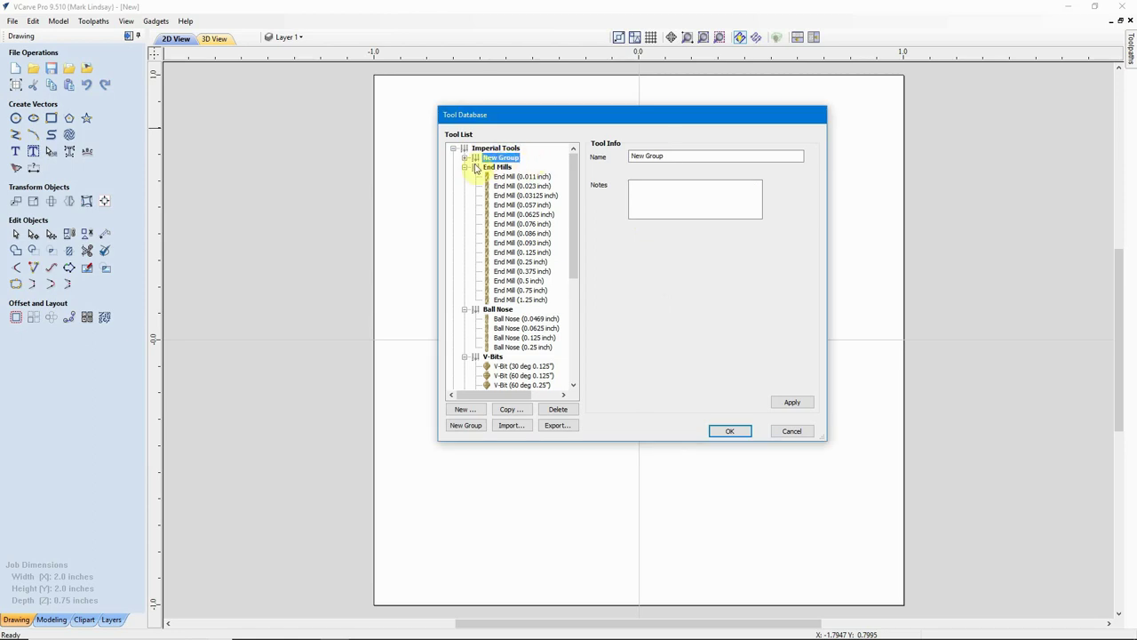
click(464, 159)
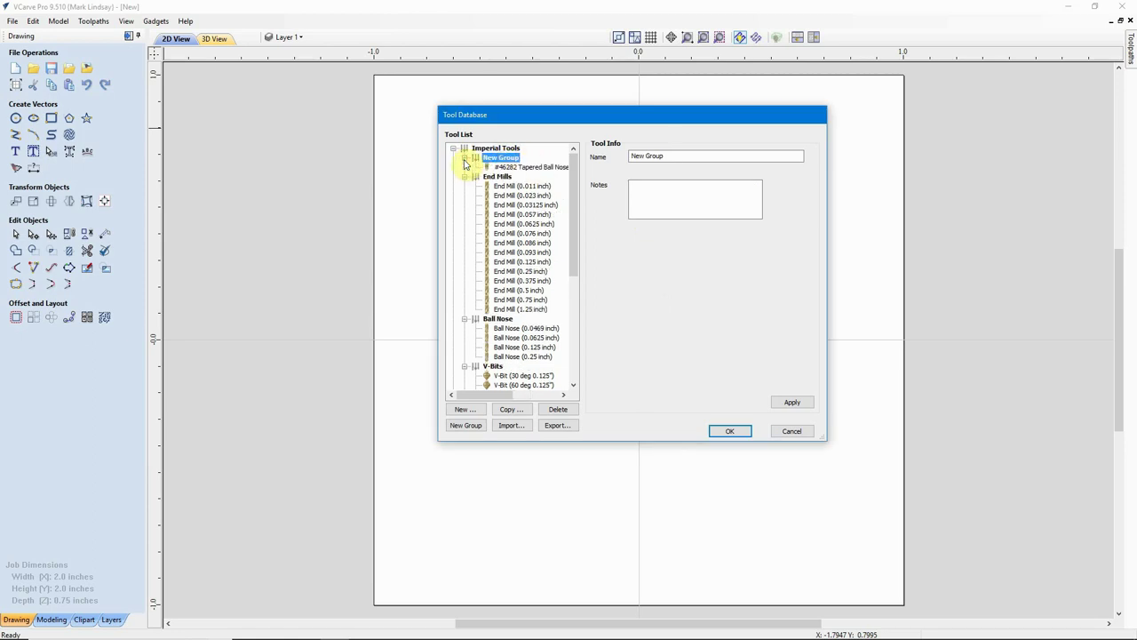
click(532, 167)
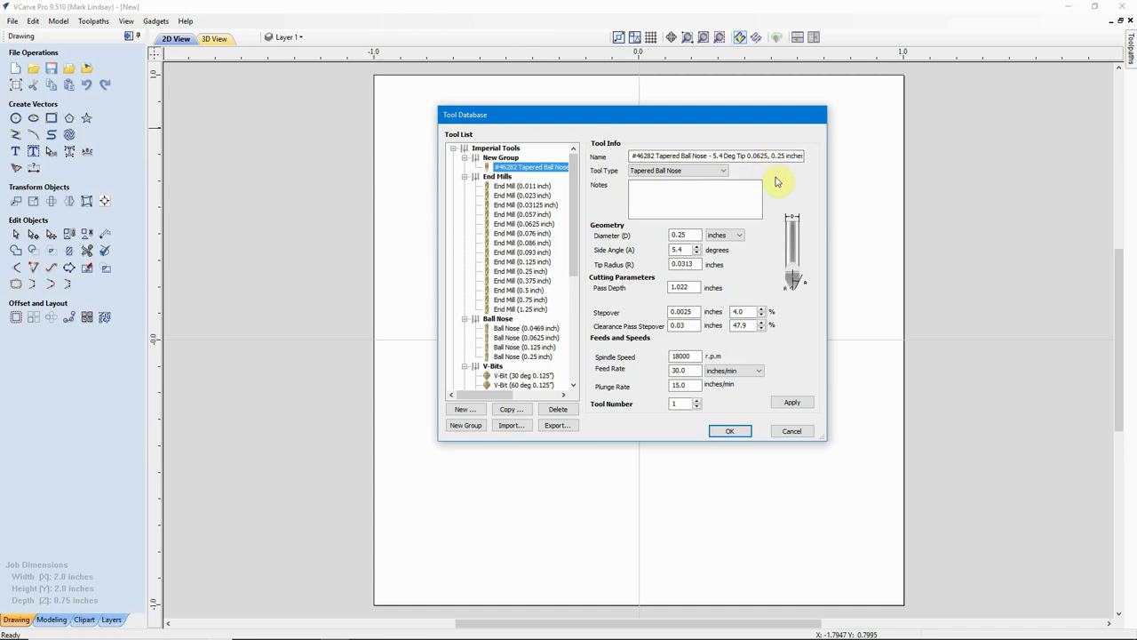
click(761, 211)
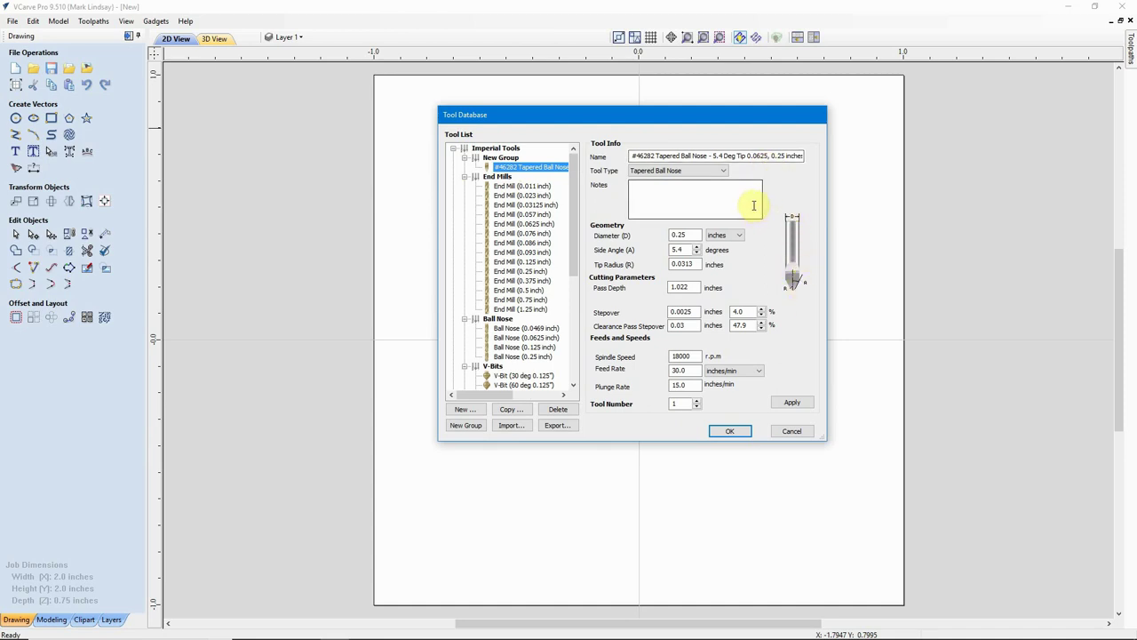
Switch to Chrome to check the 46252 bit's specification table, and return to the tool database in VCarve Pro
mouse_move(275, 630)
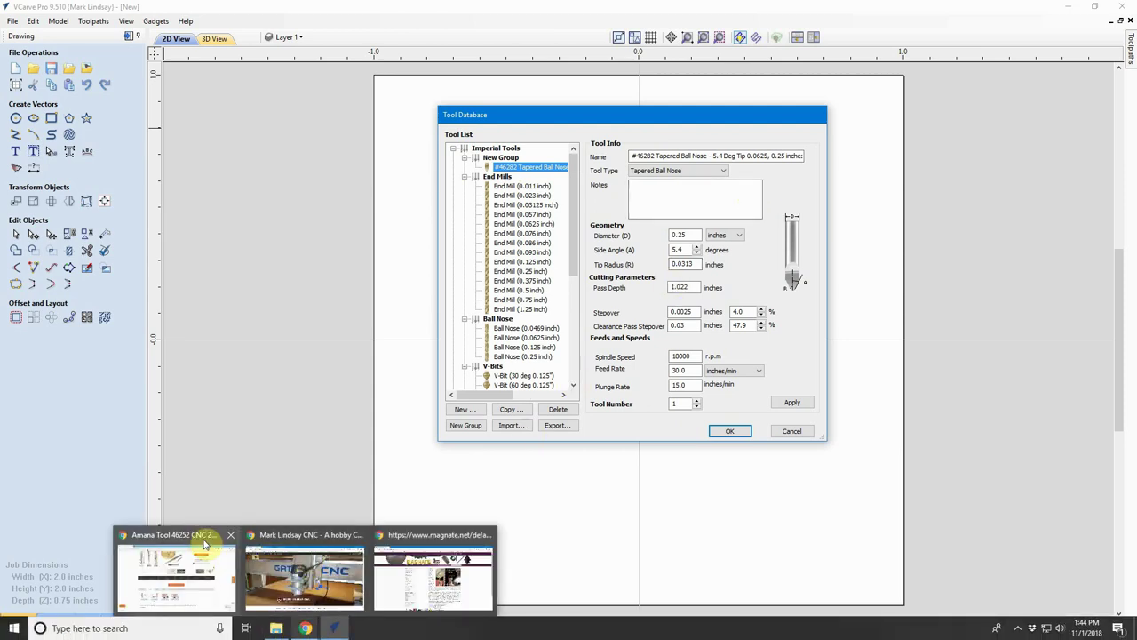
click(204, 543)
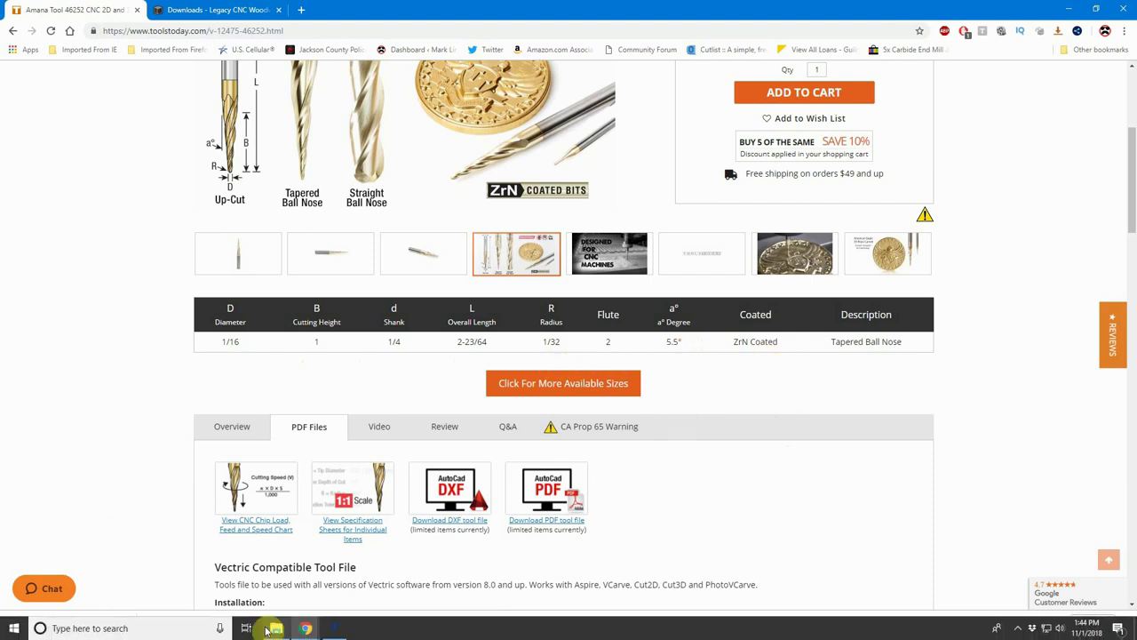
click(330, 628)
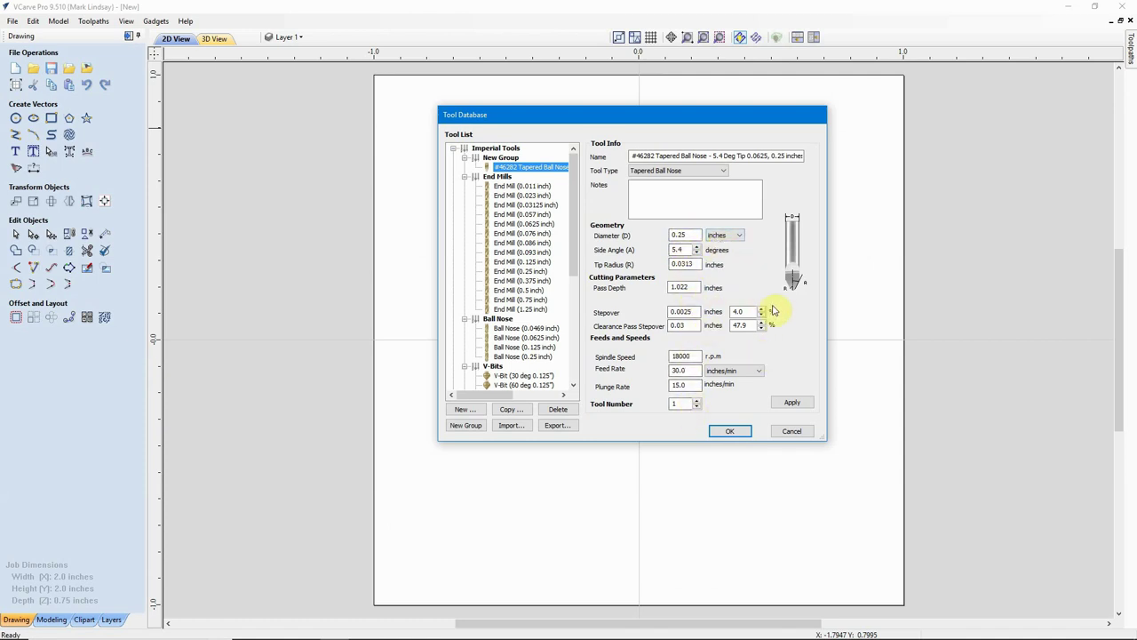
Remove the #46282 prefix from the imported tapered ball nose tool's name
click(657, 157)
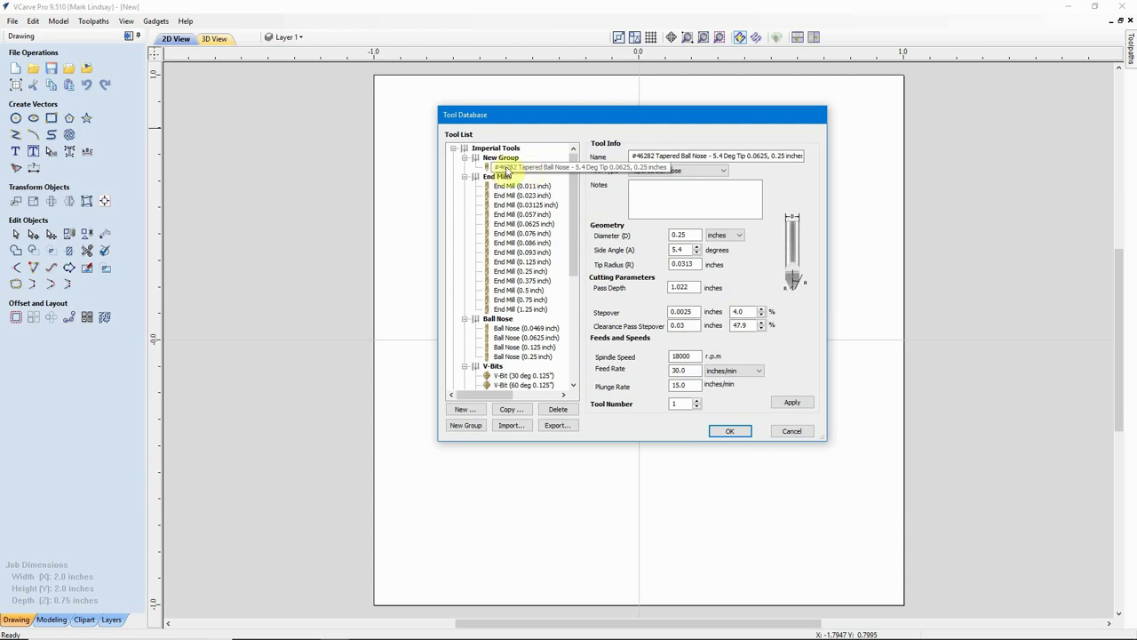
click(565, 167)
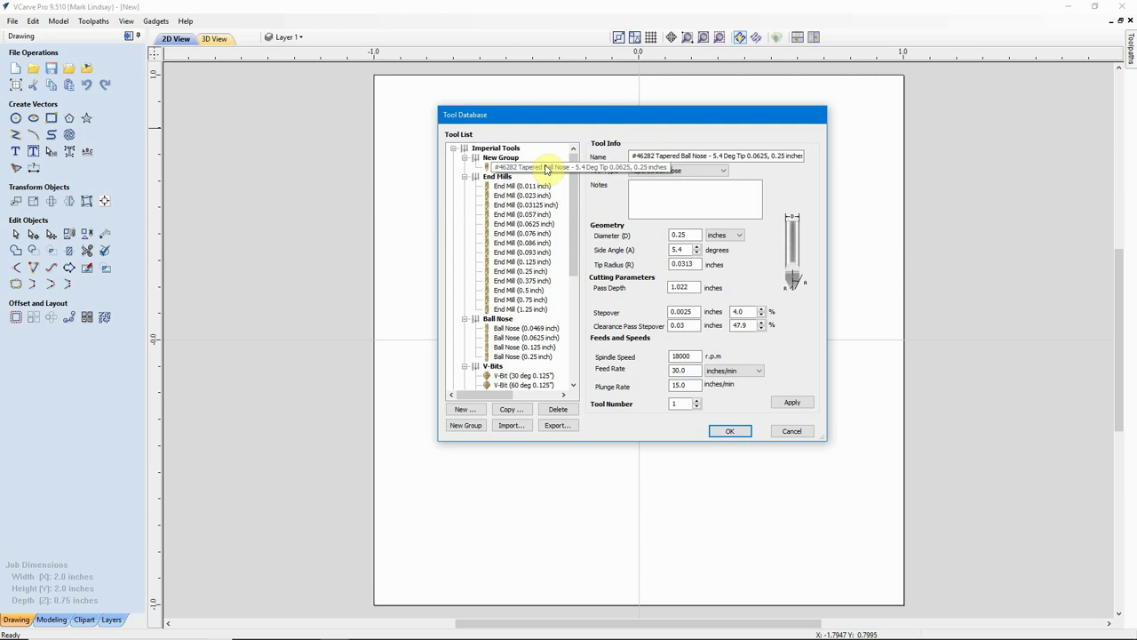
click(795, 156)
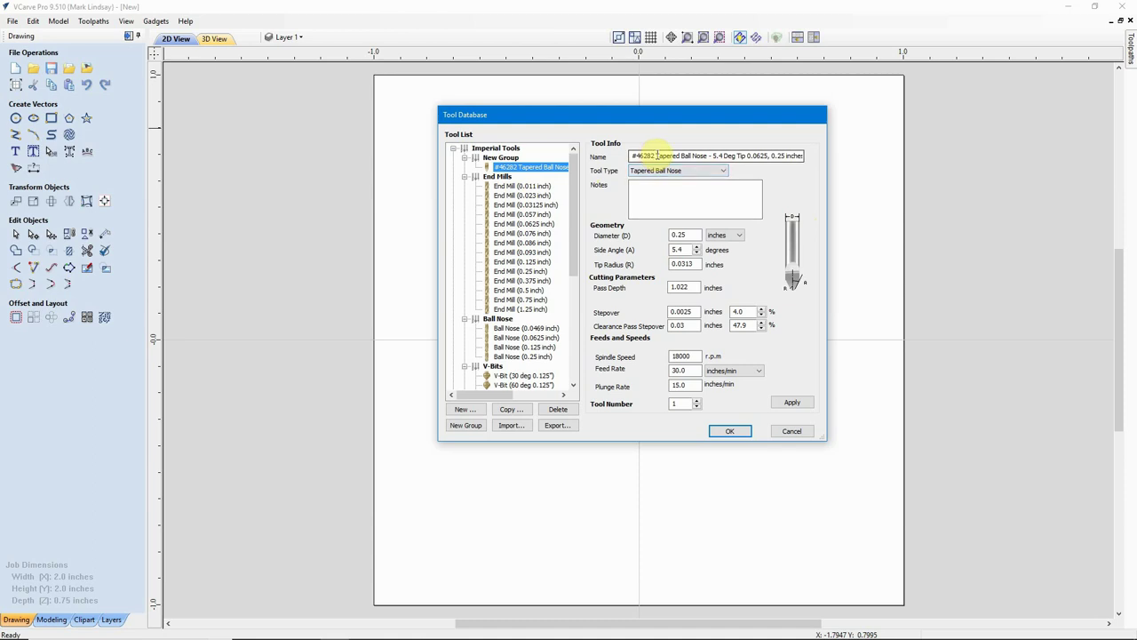
drag(655, 156, 633, 154)
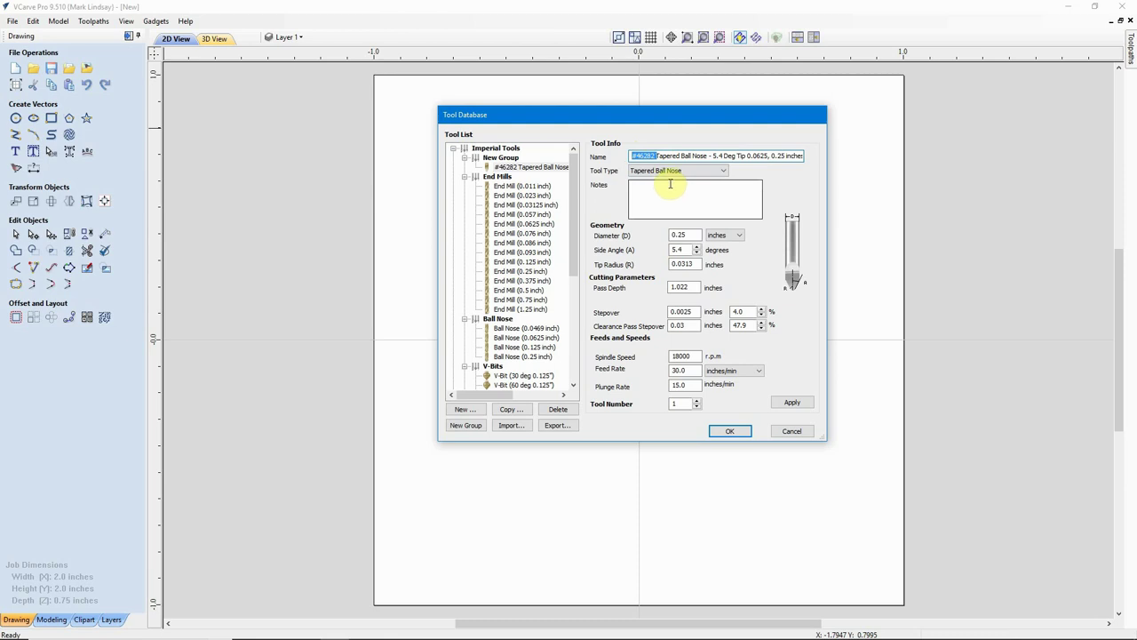
key(Delete)
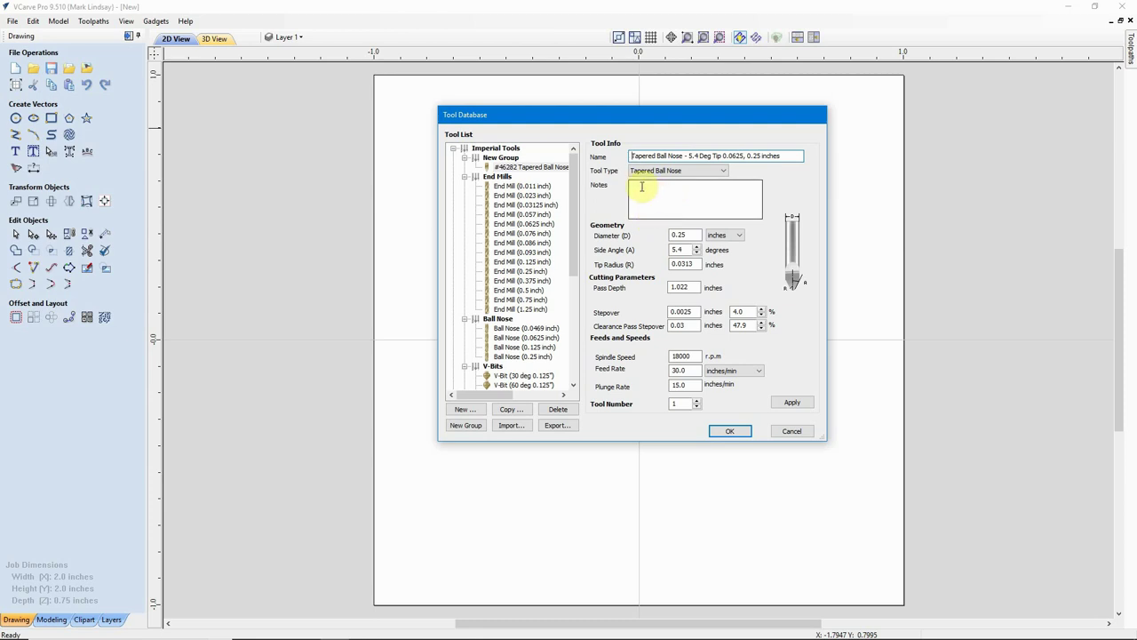
Enter Amana Tool #46252 in the tool's notes, checking the item number on the product page in Chrome
click(642, 185)
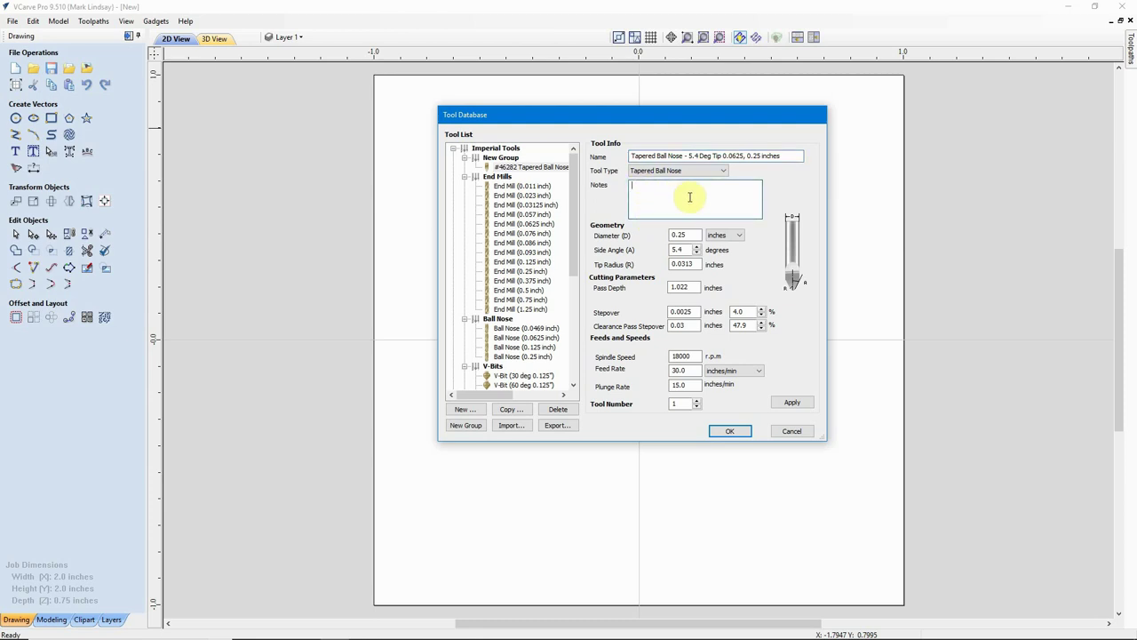
text(Amana Tool)
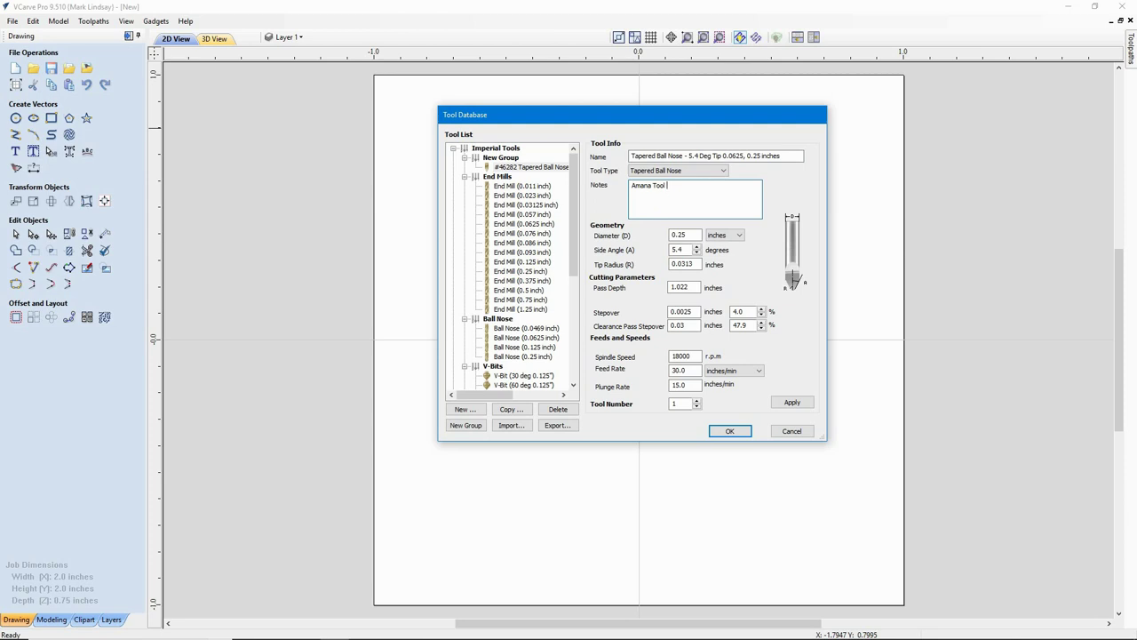
mouse_move(284, 631)
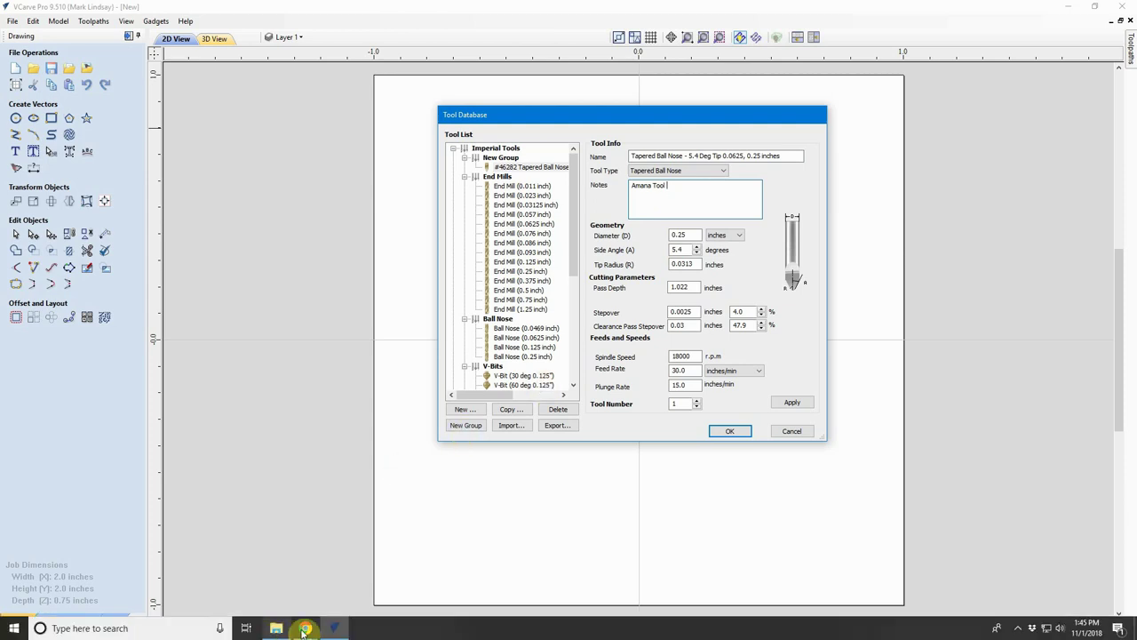
click(183, 532)
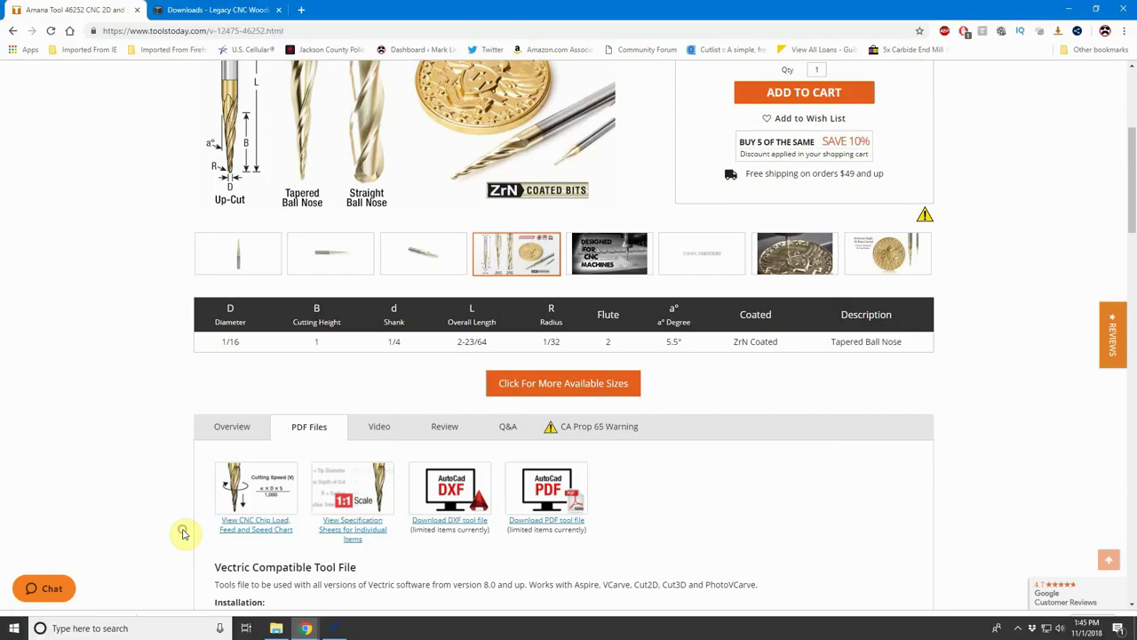
scroll(999, 301, up, 2)
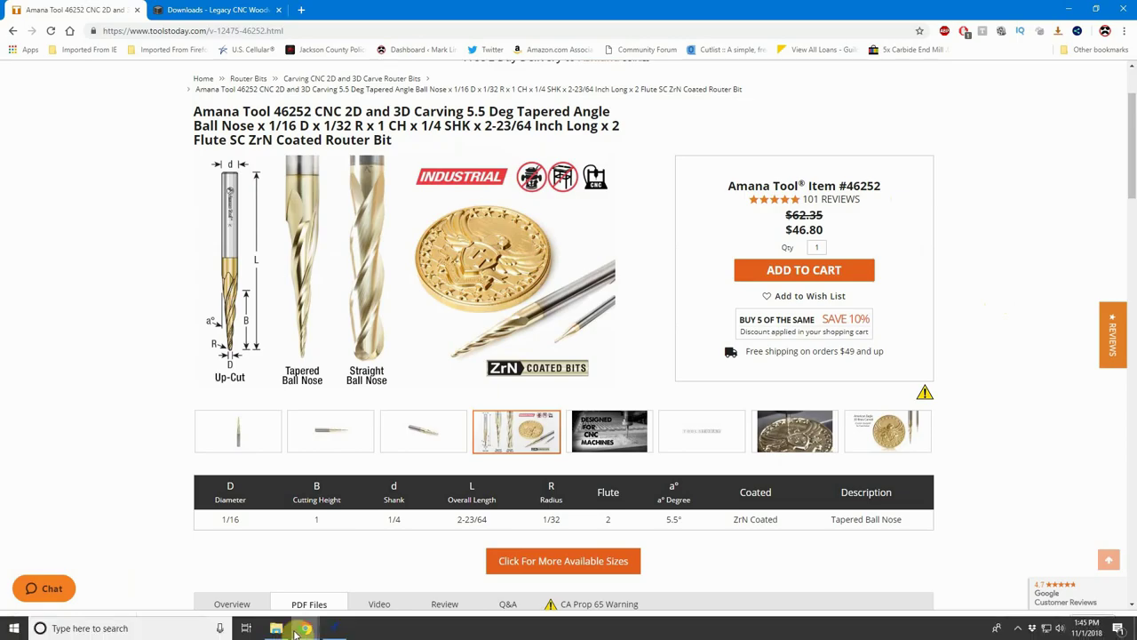
click(333, 631)
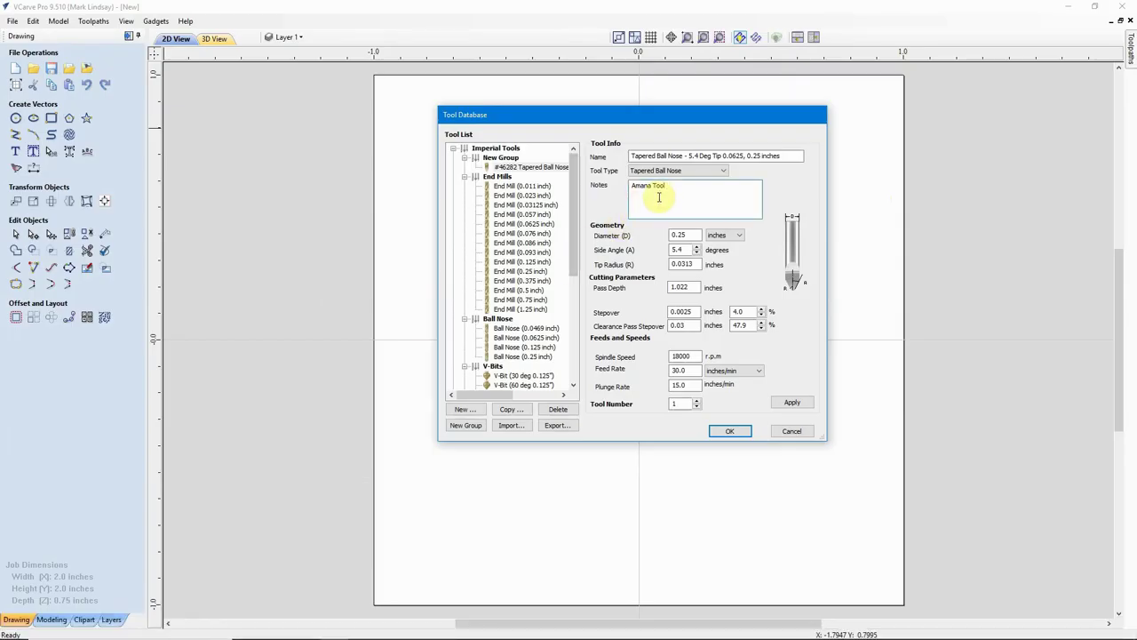
text(#)
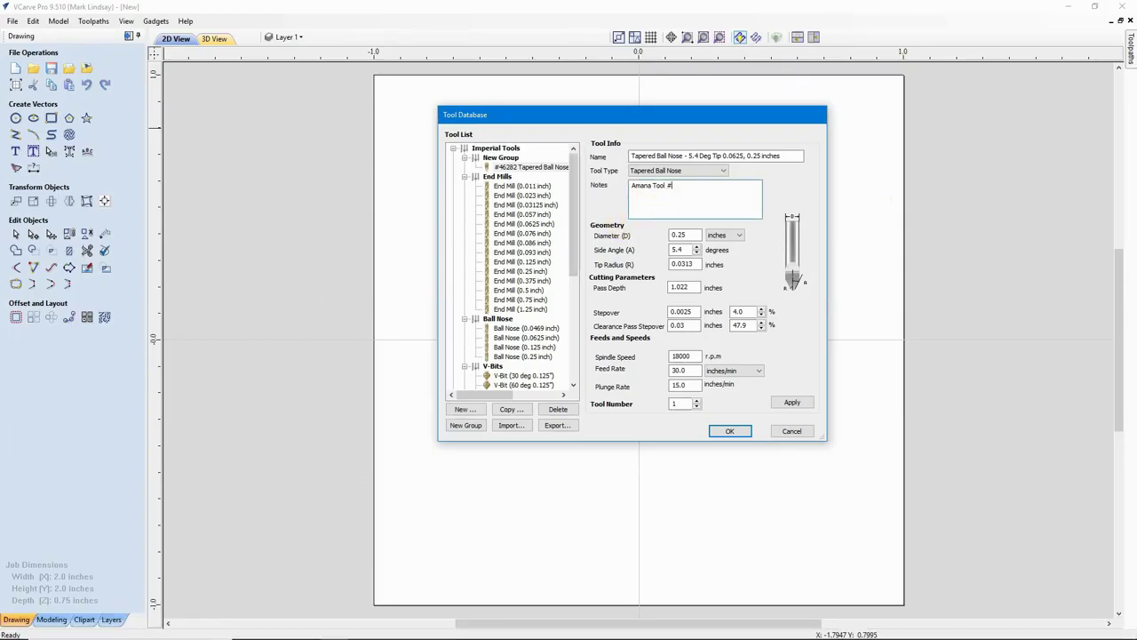
text(46252)
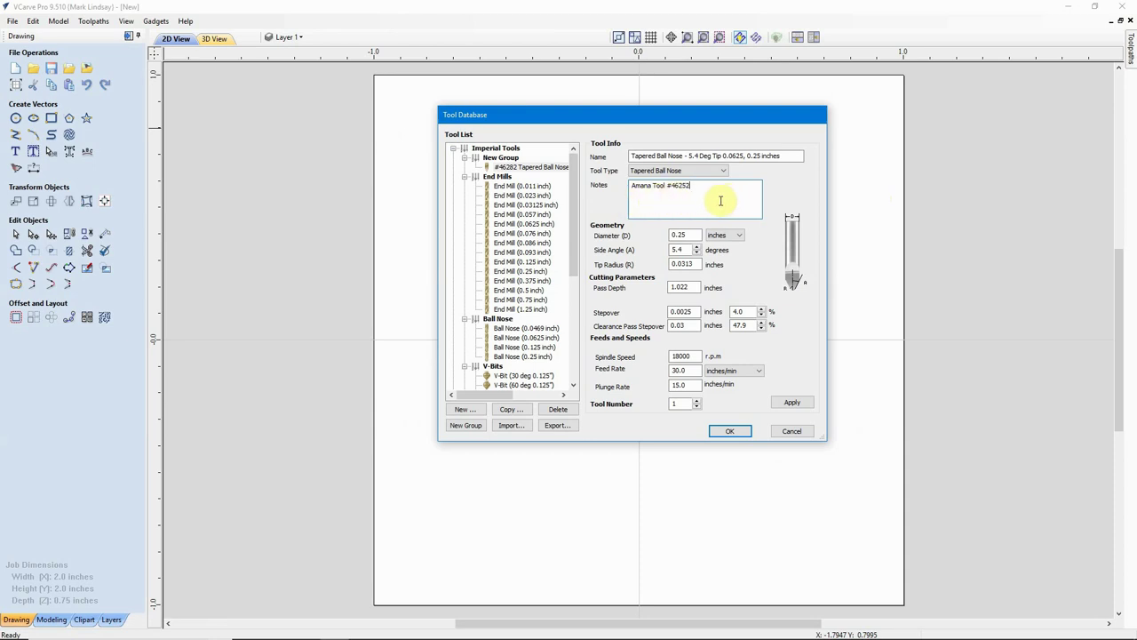
Change the angle in the tool's name so it reads Tapered Ball Nose - 5.5 Deg Tip 0.0625, 0.25 inches
click(642, 155)
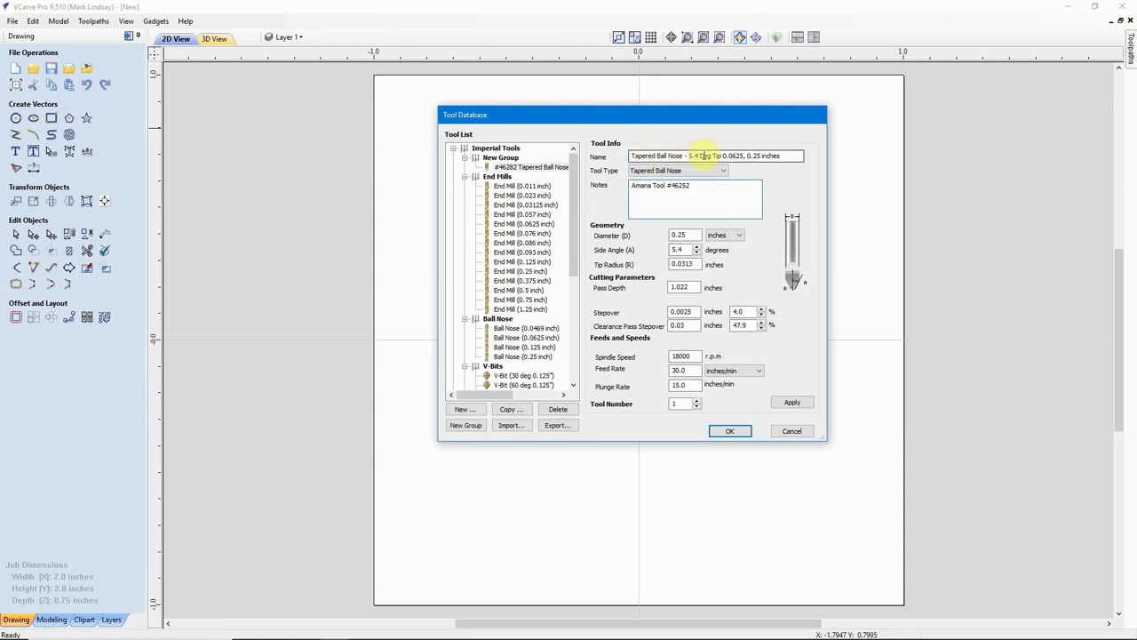
click(698, 202)
click(778, 156)
click(699, 157)
key(BackSpace)
text(5)
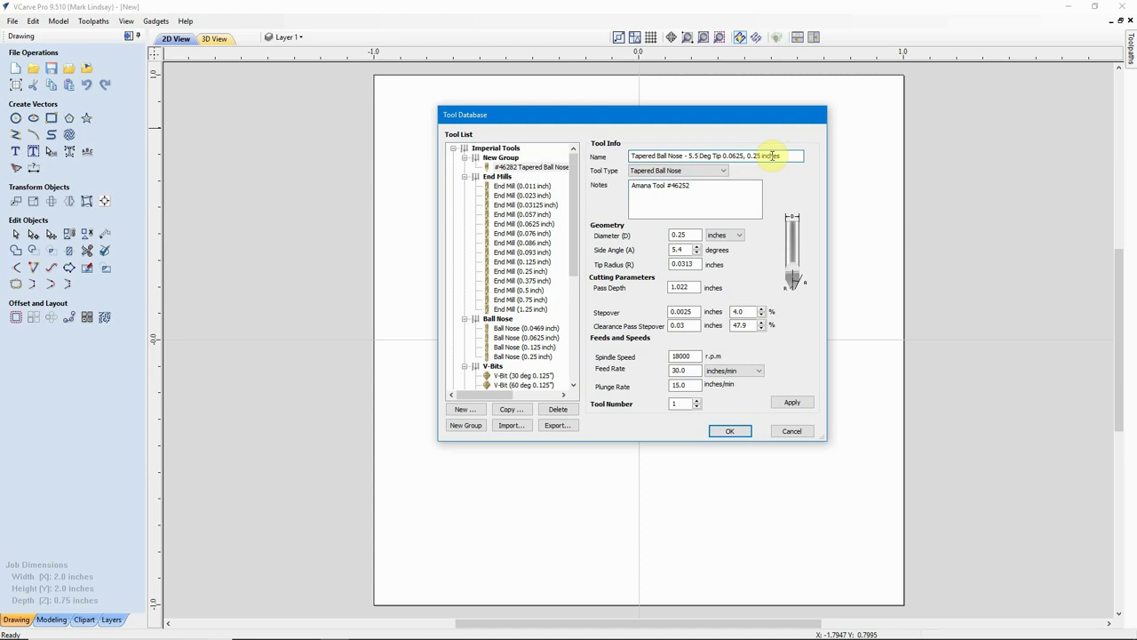
click(717, 203)
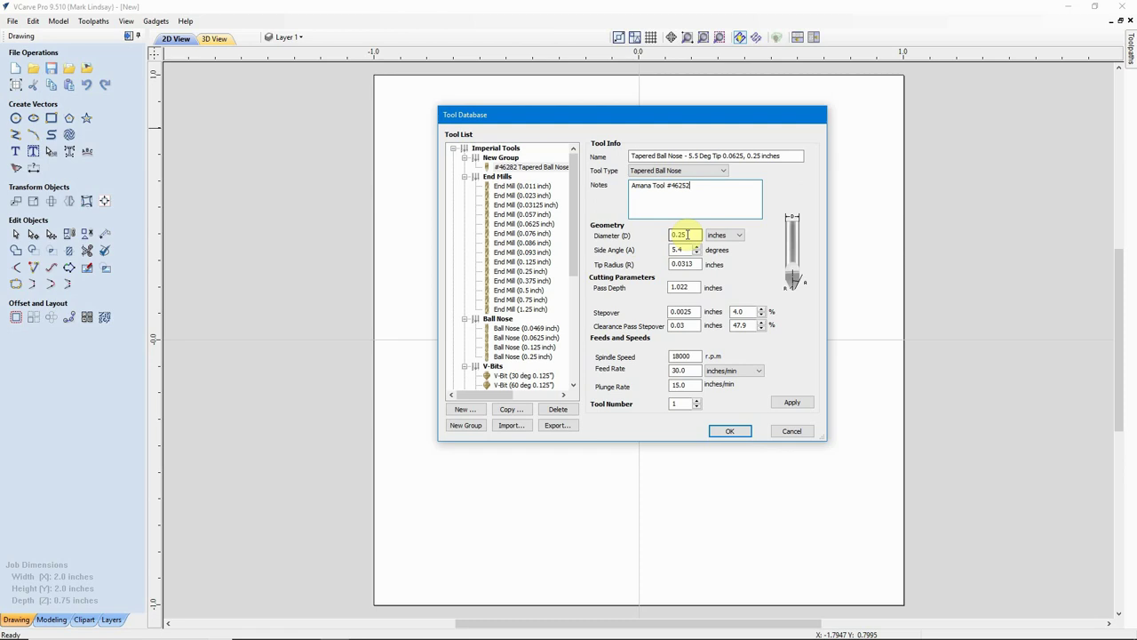
Set the tool's side angle to 5.5 degrees and its tip radius to 0.03125 inches
click(678, 250)
double_click(678, 250)
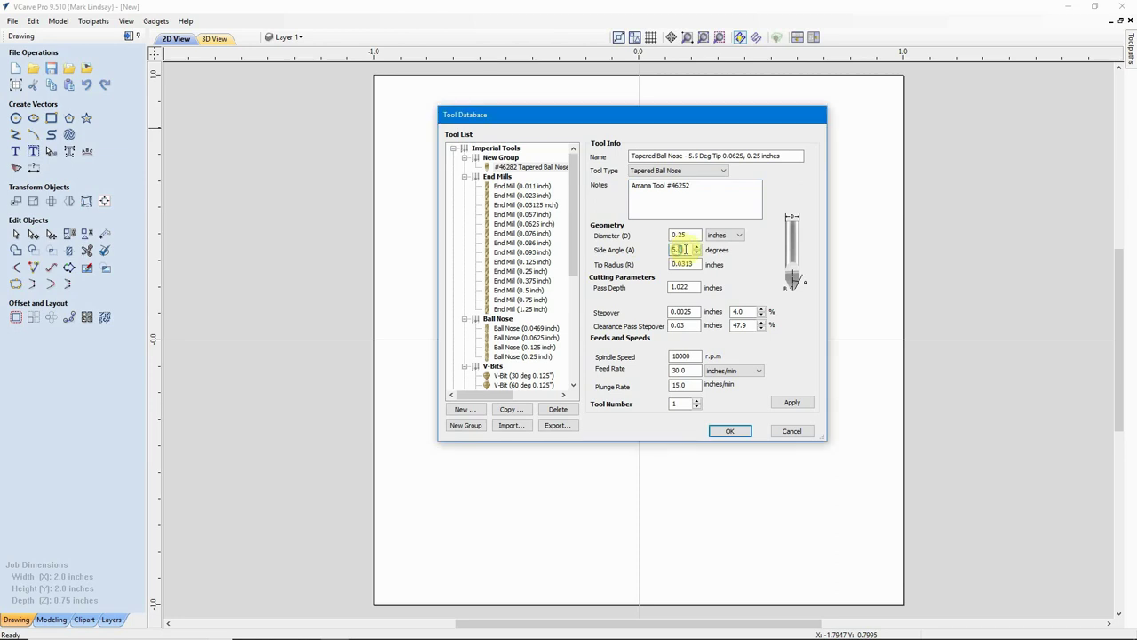
text(5.5)
double_click(693, 263)
text(0.0313)
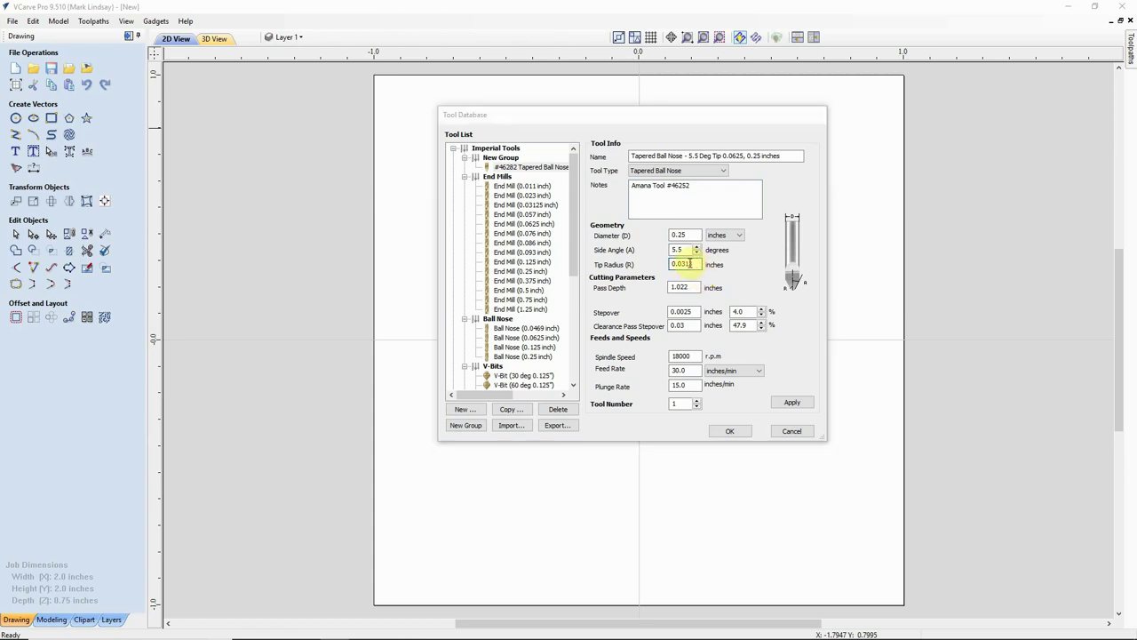
click(688, 264)
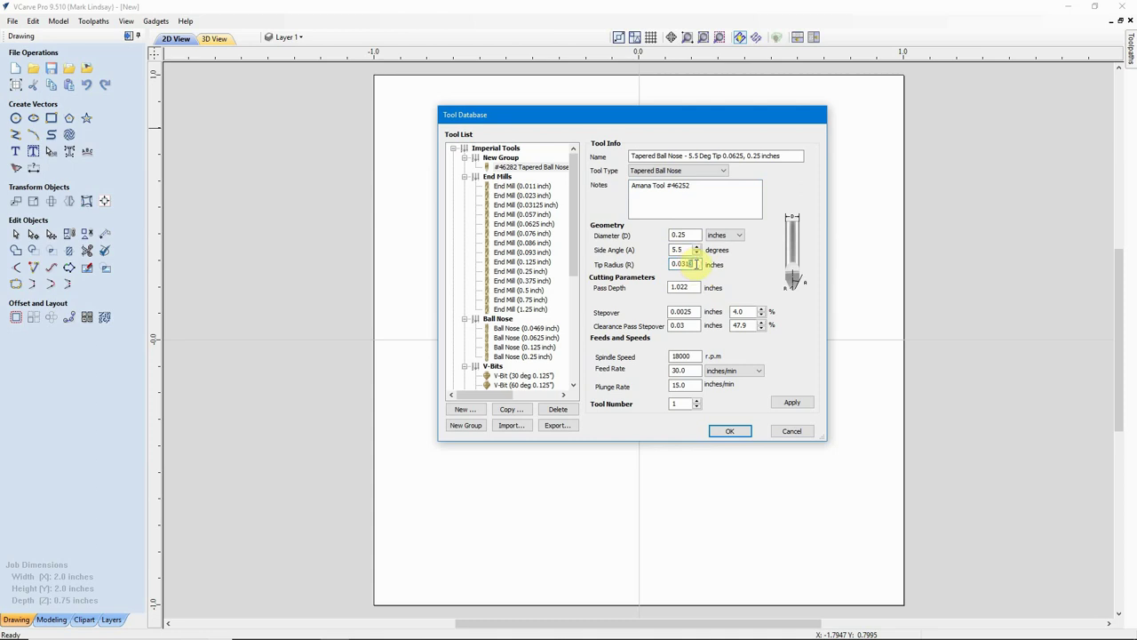
text(25)
Set the tool's pass depth to .125 inches and its stepover to 8%
click(692, 286)
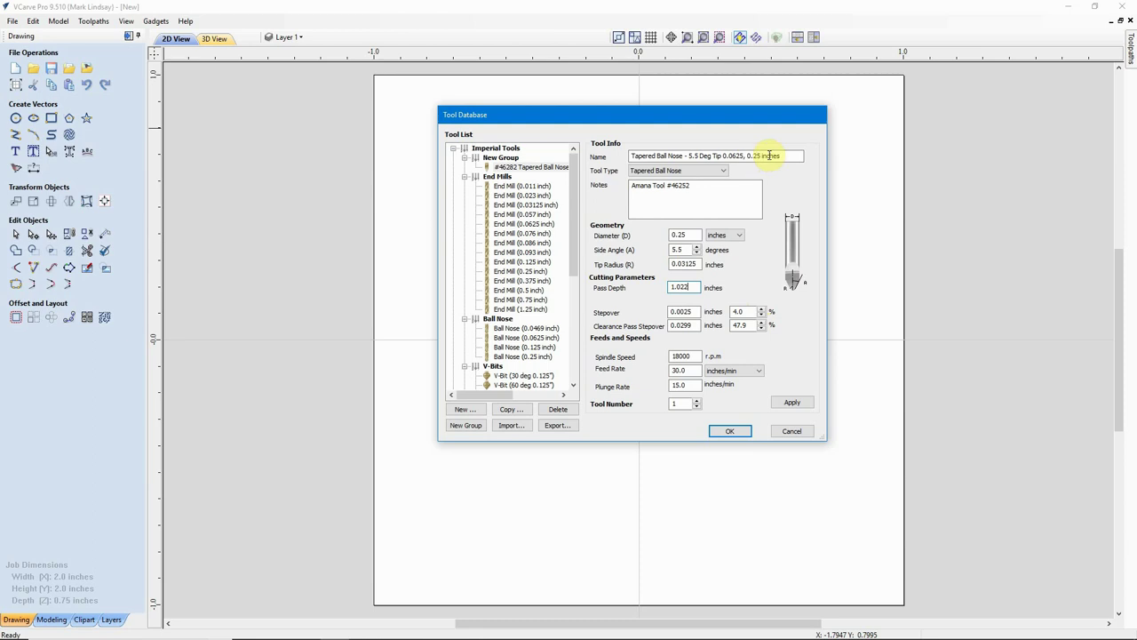
drag(698, 287, 655, 289)
text(.125)
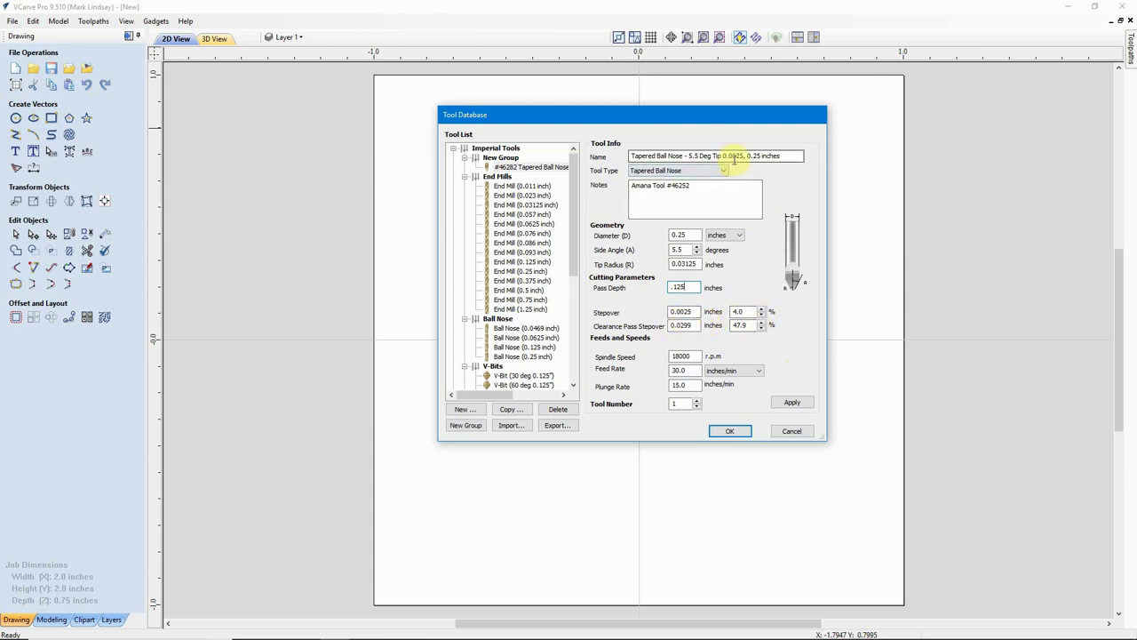
double_click(737, 311)
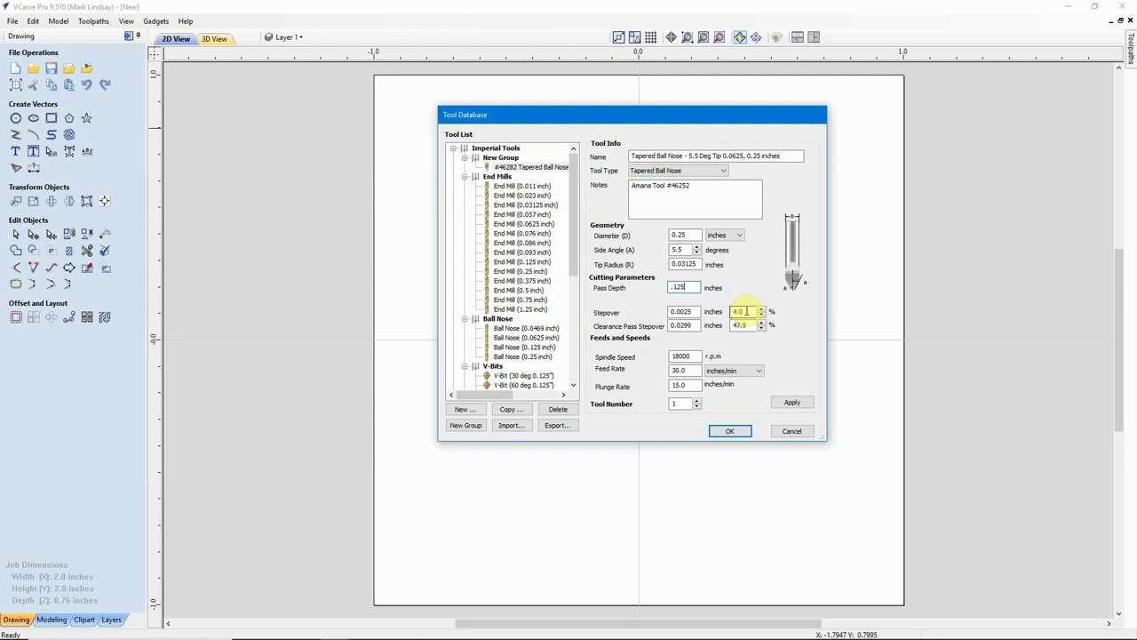
double_click(733, 311)
text(8)
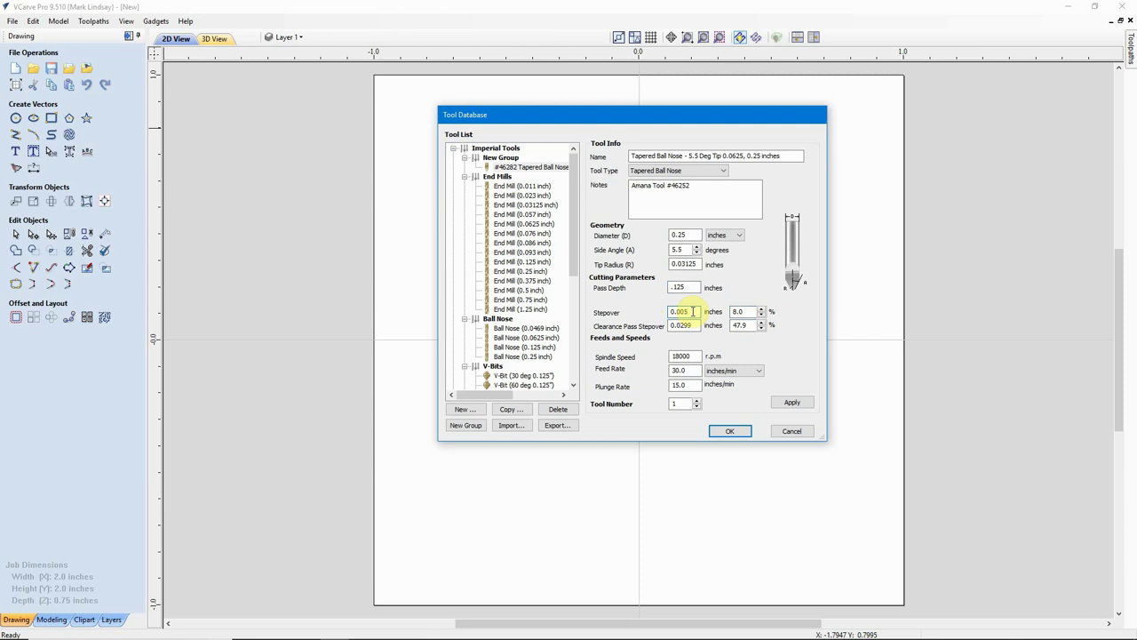
click(692, 311)
Set the clearance pass stepover to 45% and apply the changes to the tapered ball nose tool
click(746, 326)
double_click(750, 325)
text(45.0)
double_click(751, 326)
click(691, 371)
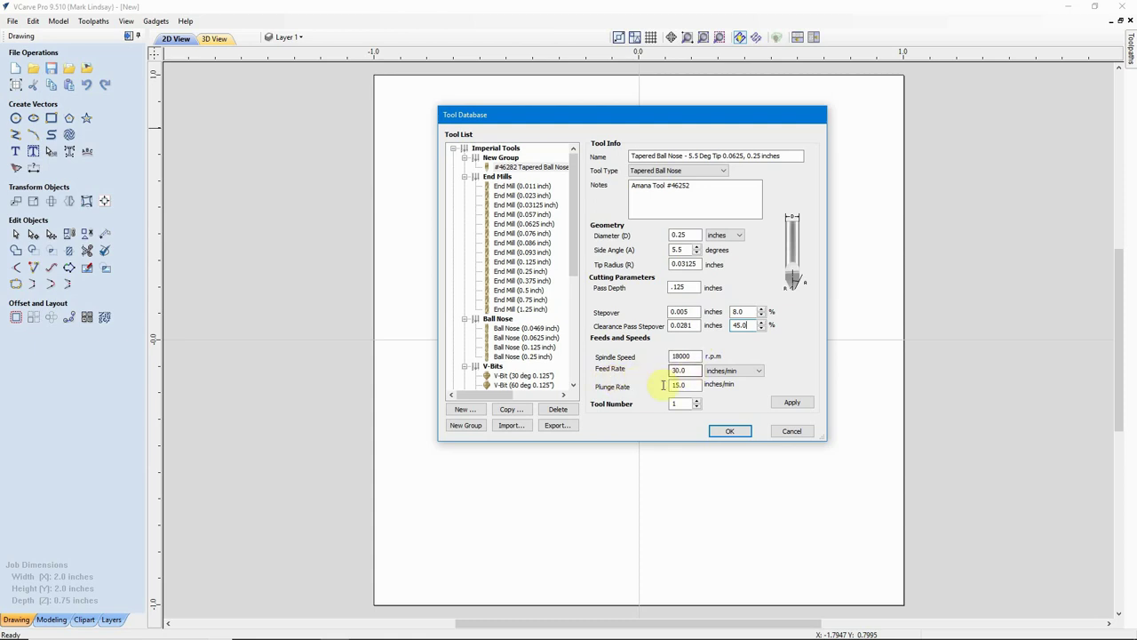
click(695, 385)
click(793, 404)
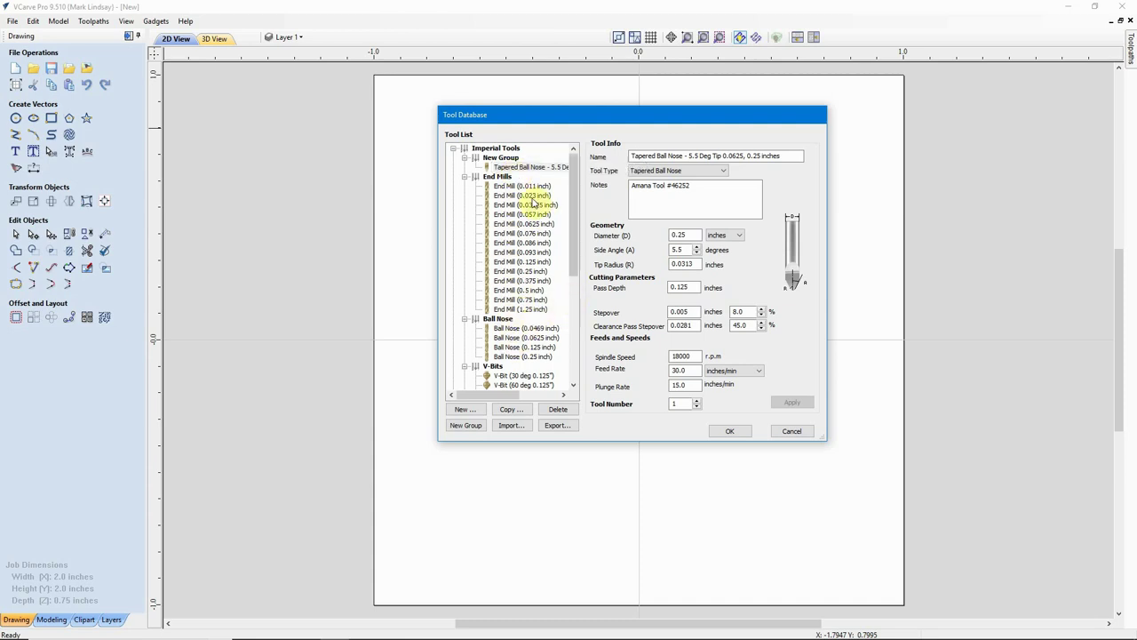
Rename the imported New Group under Imperial Tools as Tapered Ball Nose
click(504, 158)
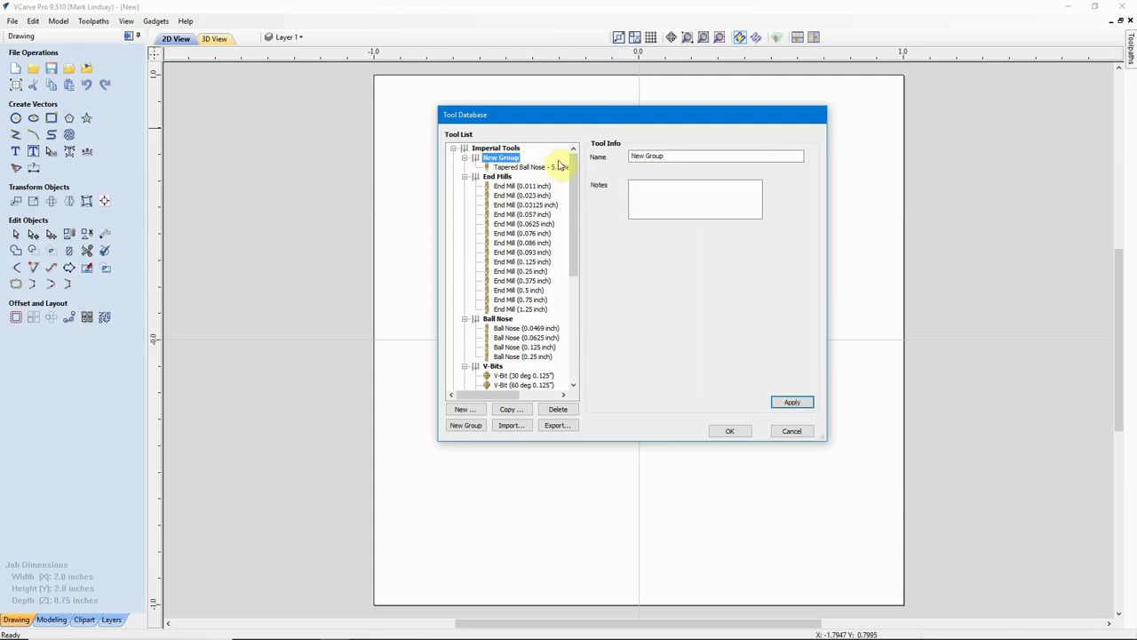
click(503, 159)
text(Tapered Ball Nose)
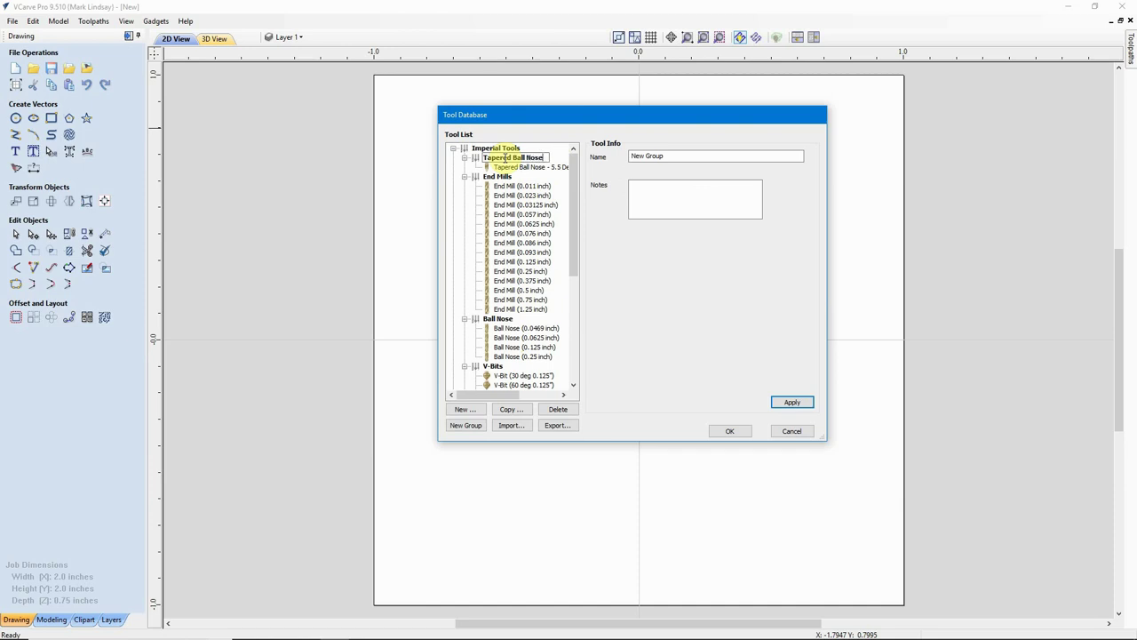
key(Return)
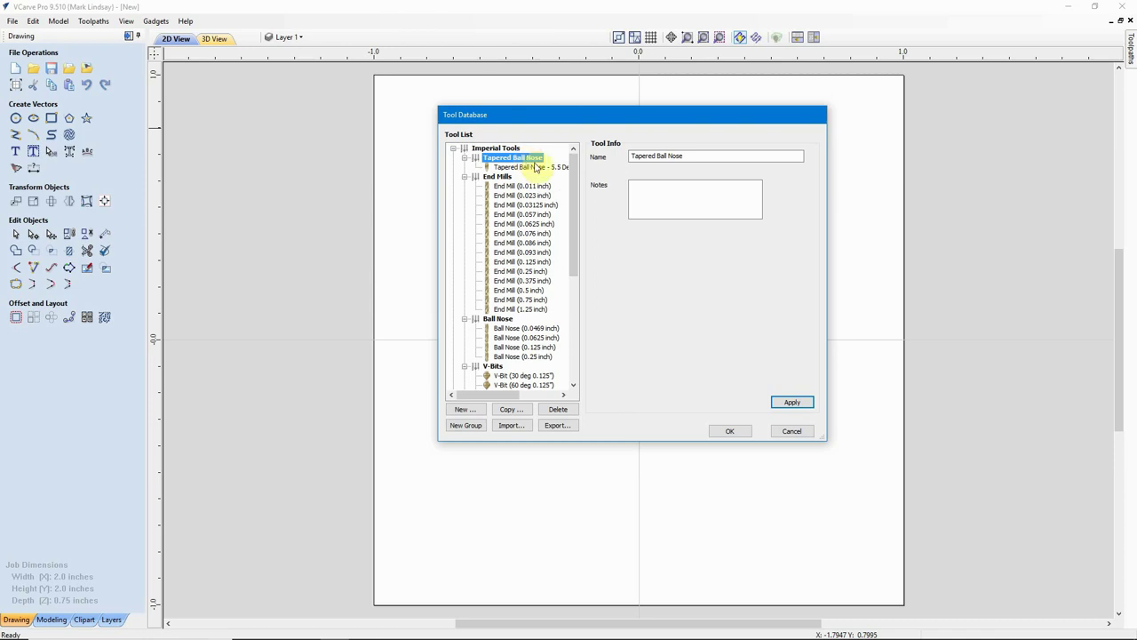
mouse_move(573, 166)
mouse_down()
mouse_move(575, 285)
mouse_move(578, 173)
mouse_move(594, 160)
mouse_up()
Switch to Chrome to review the Vectric compatible tool files on the 46252 bit's page, and return to VCarve Pro
mouse_move(271, 632)
mouse_move(305, 629)
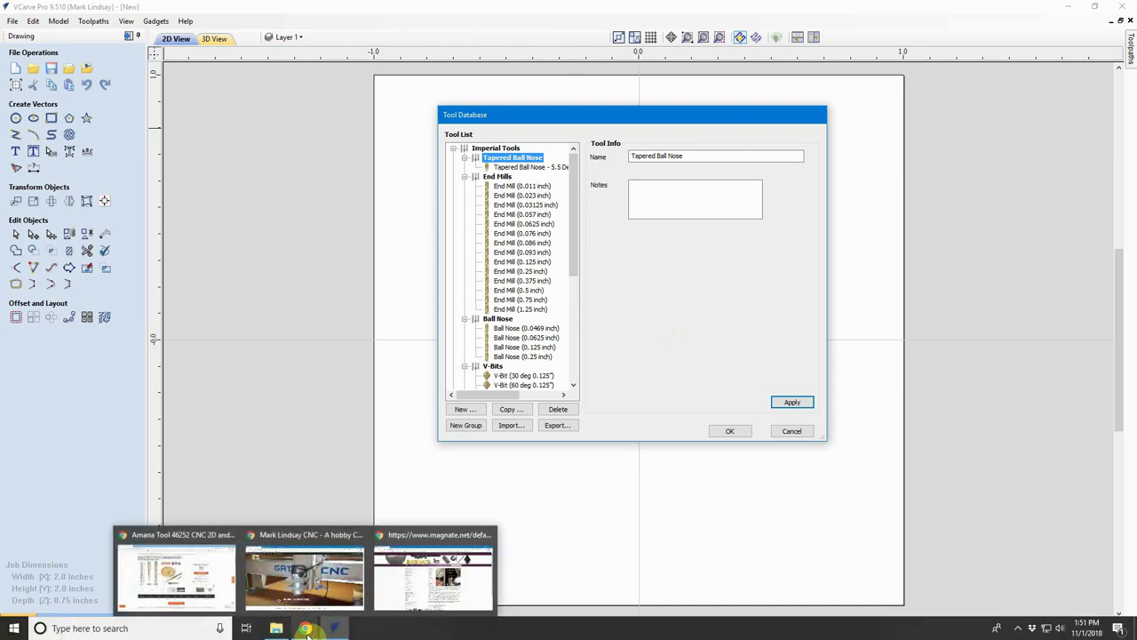
click(186, 552)
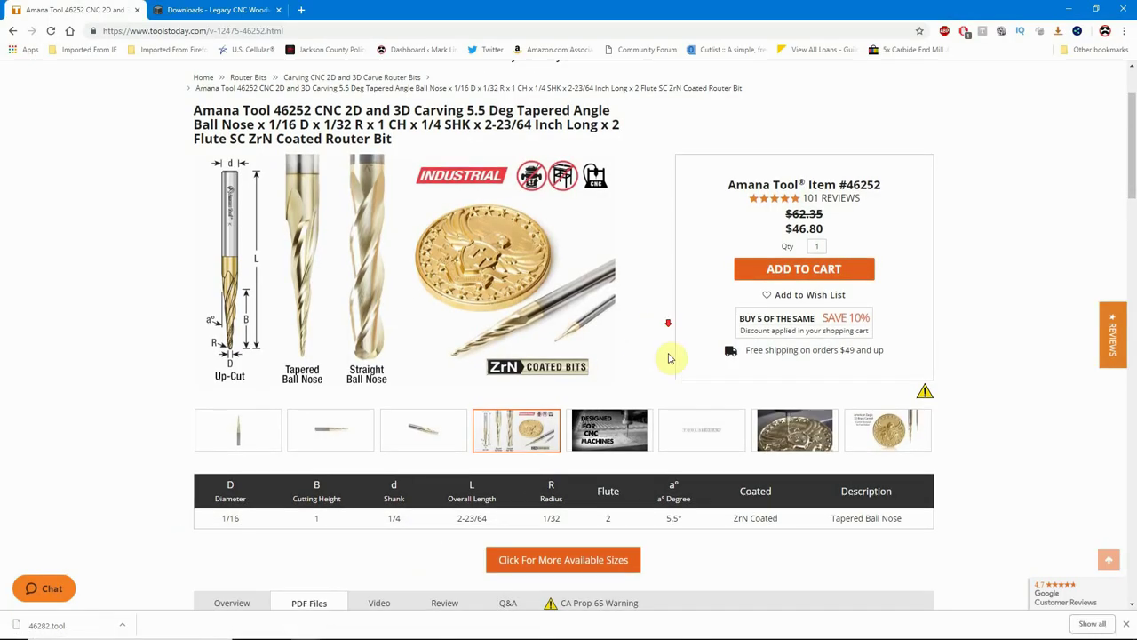
scroll(667, 365, down, 4)
scroll(695, 400, down, 1)
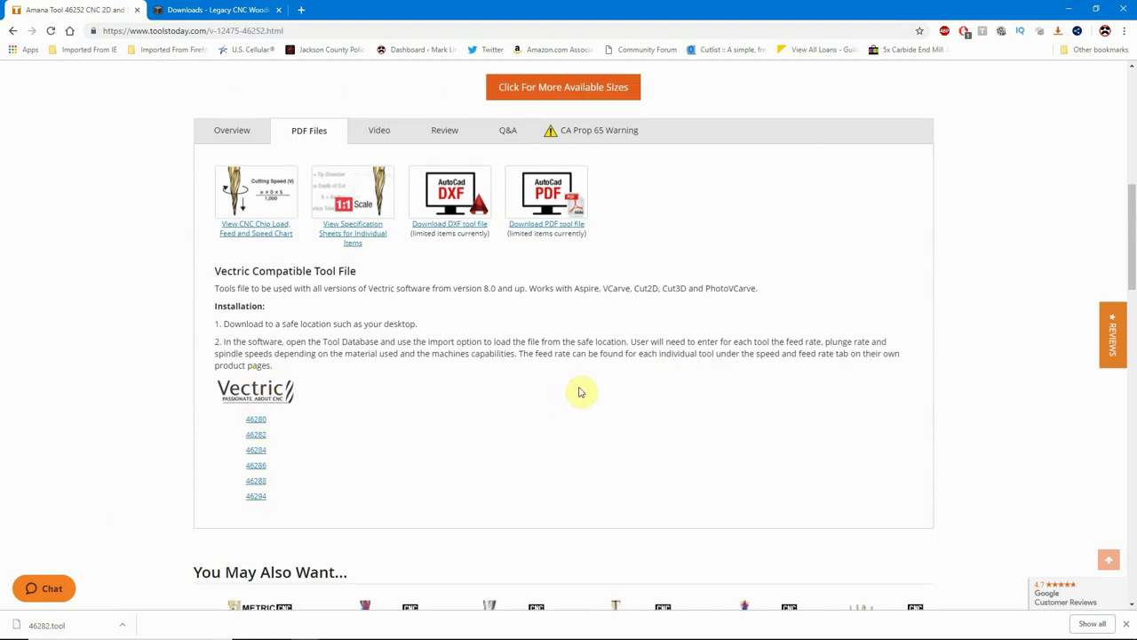
click(1072, 9)
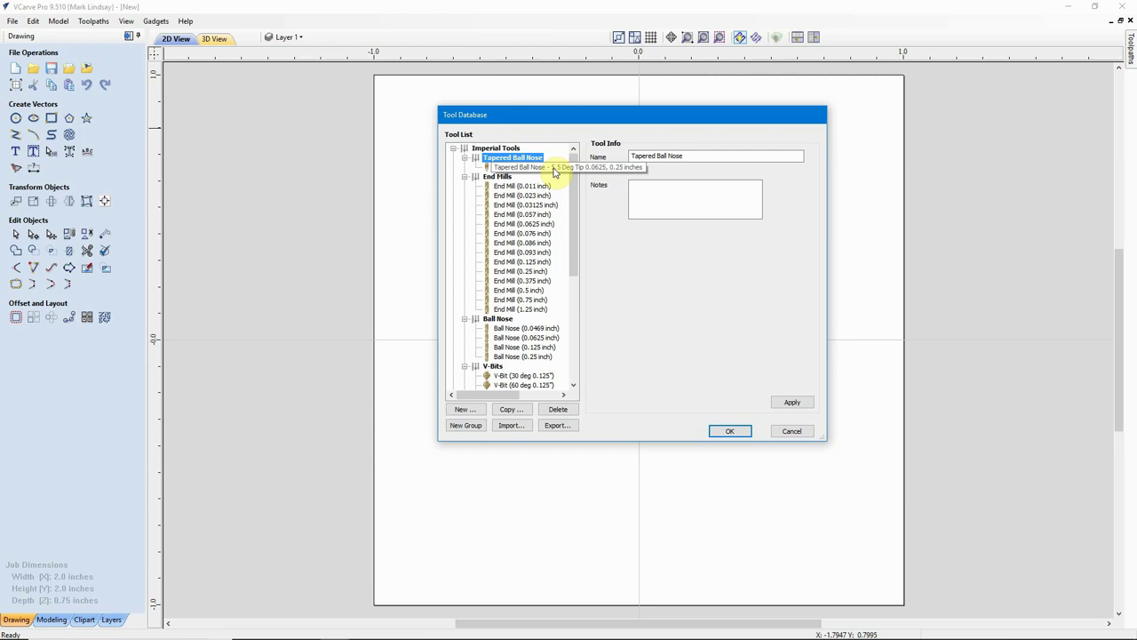
Display the settings of the 5.5 Deg tapered ball nose tool and close the tool database
click(622, 167)
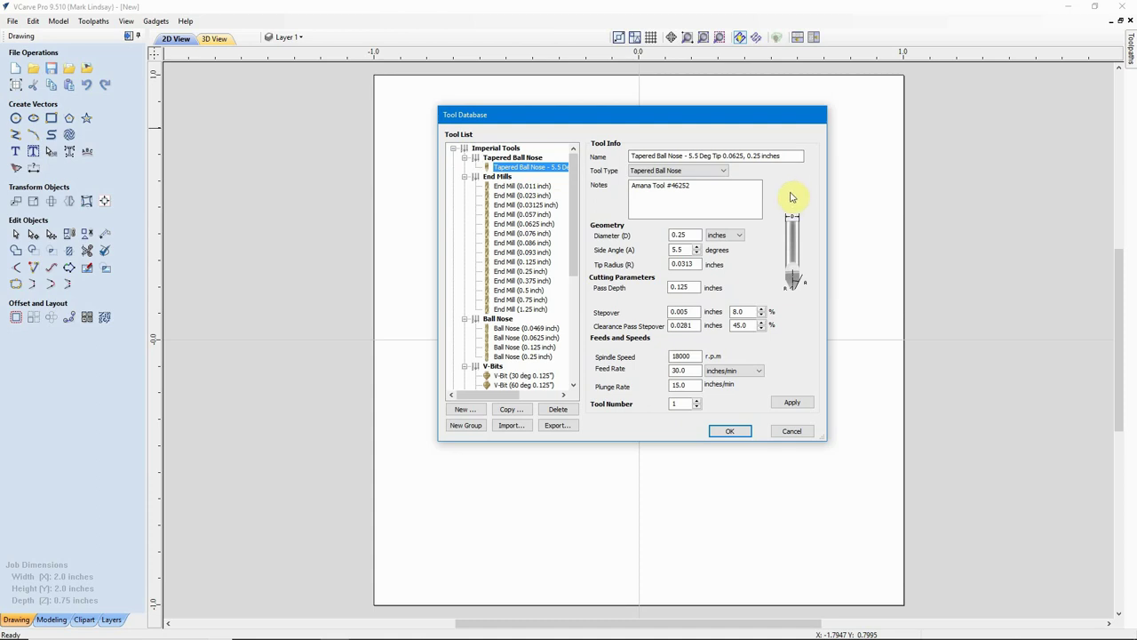
click(791, 431)
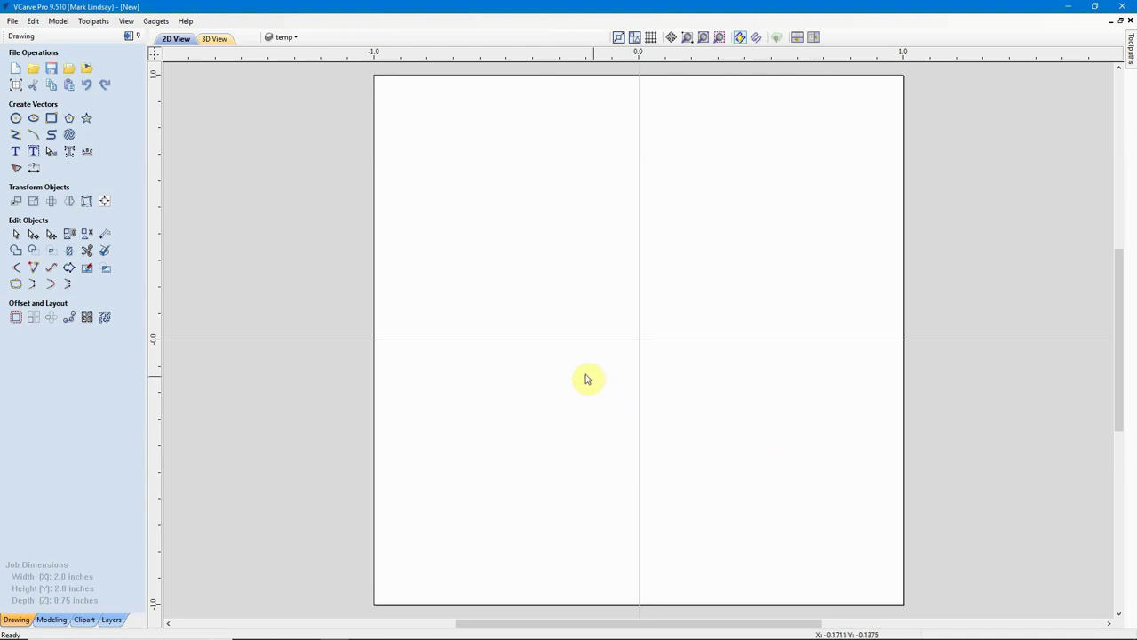
Try to add a new Form Tool under Imperial Tools with no vector selected, and close the tool database discarding the changes
click(95, 22)
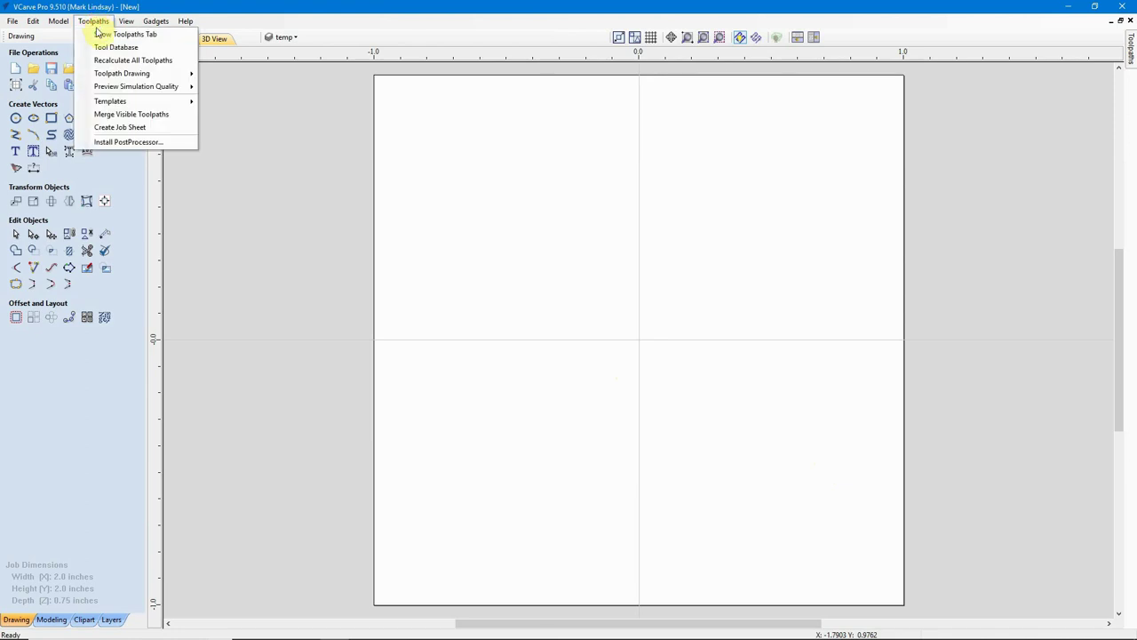
click(105, 48)
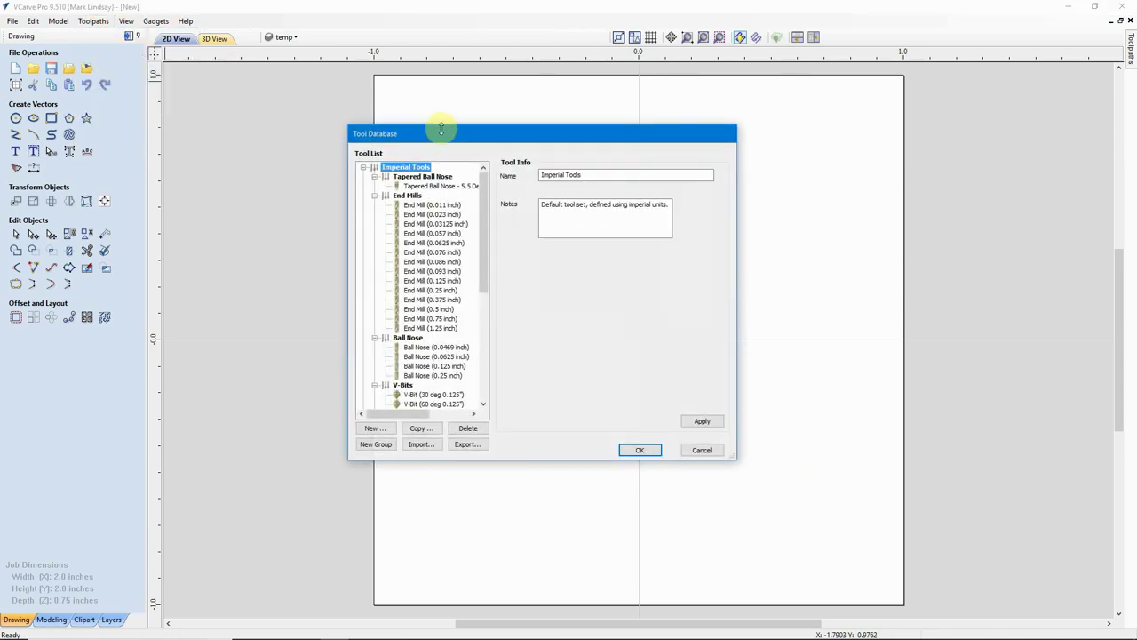
click(374, 430)
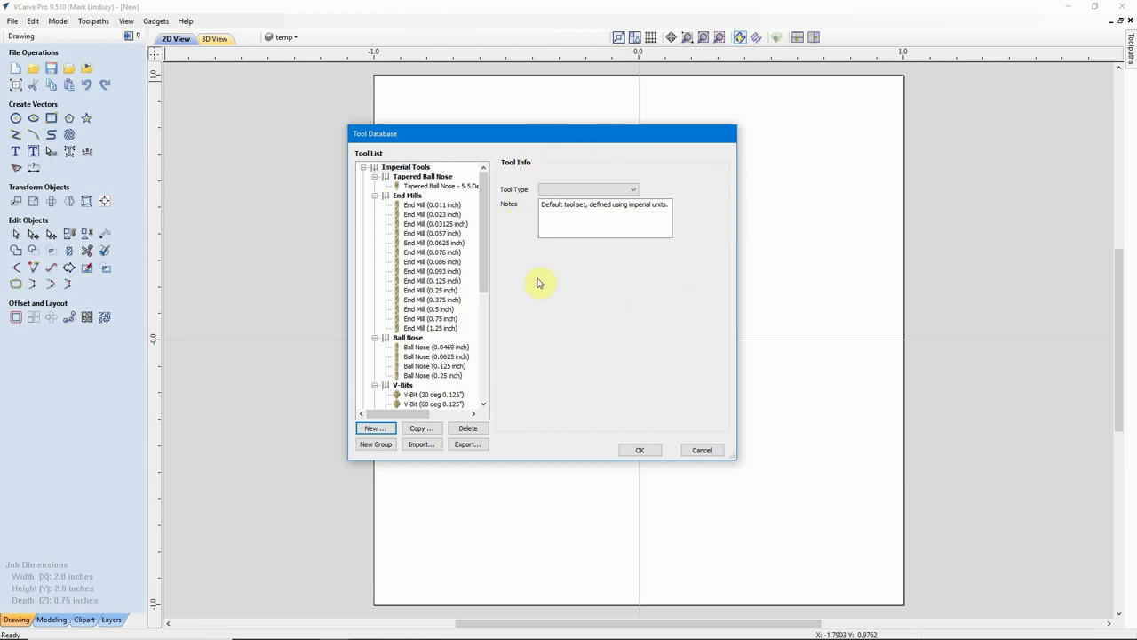
click(633, 190)
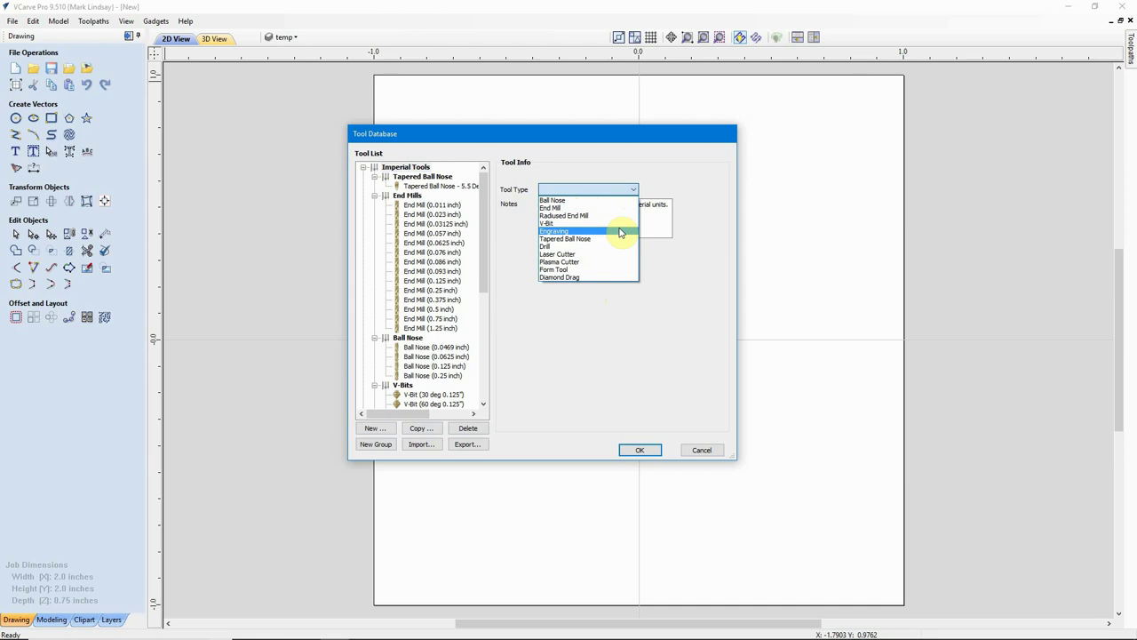
click(577, 270)
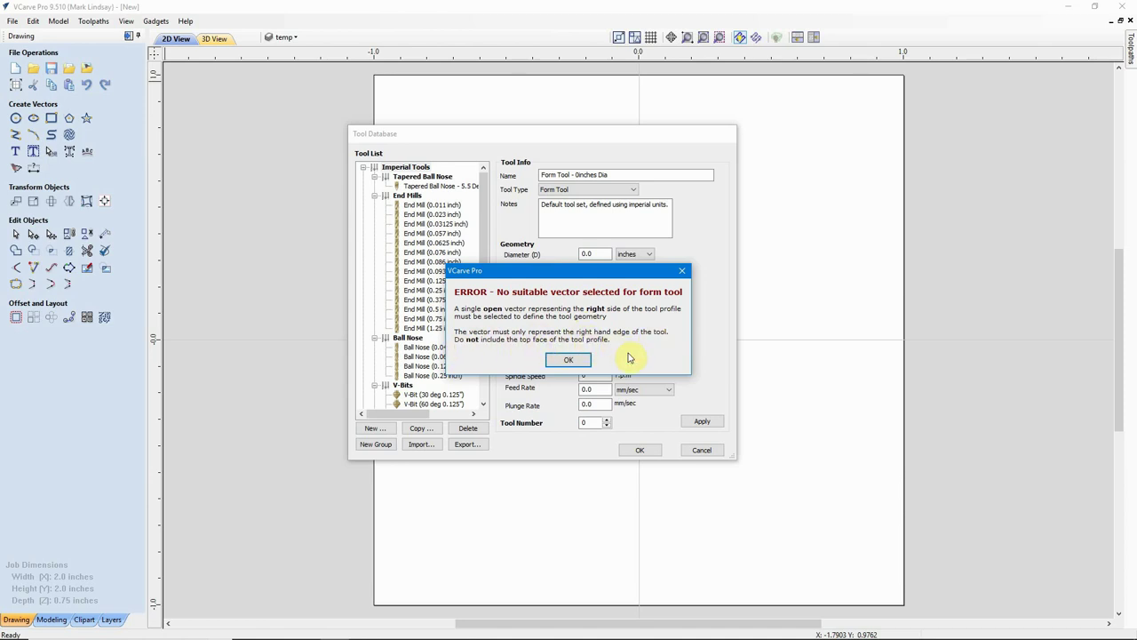
click(573, 361)
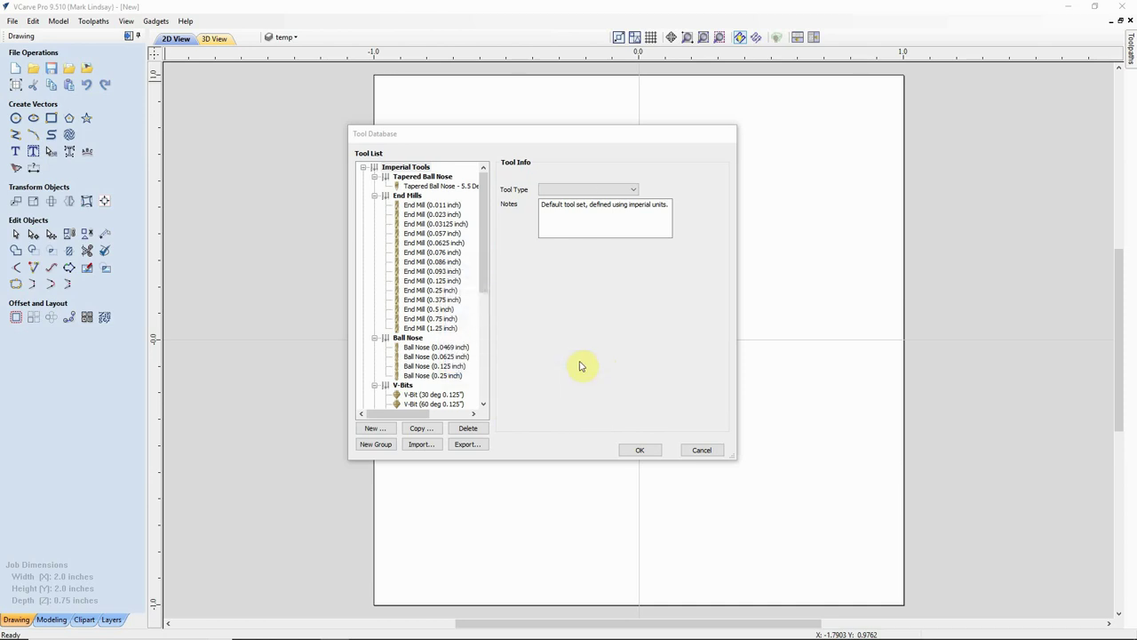
click(702, 451)
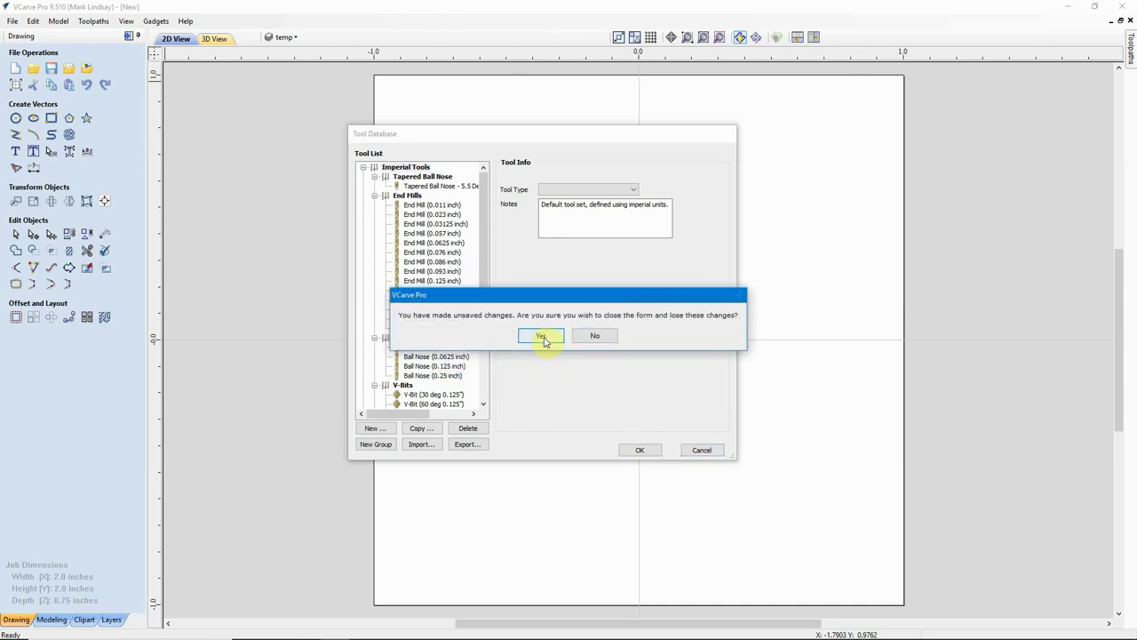
click(544, 339)
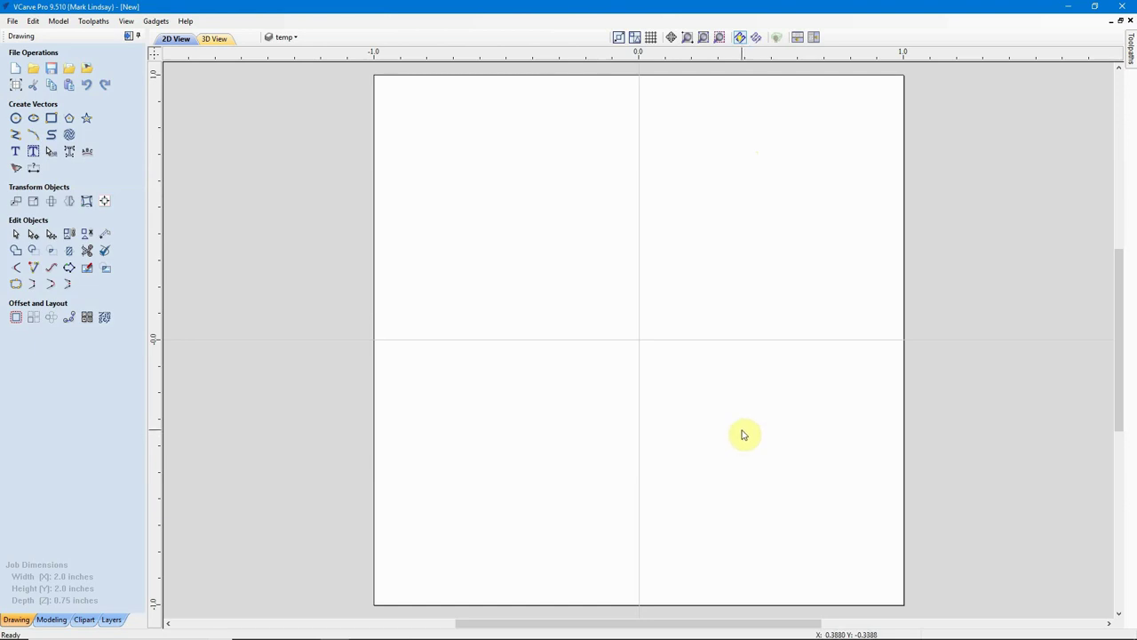
Switch to Chrome, start and cancel a download of Router Bit Profiles.dxf from Legacy's software downloads page, and return to VCarve Pro
mouse_move(276, 630)
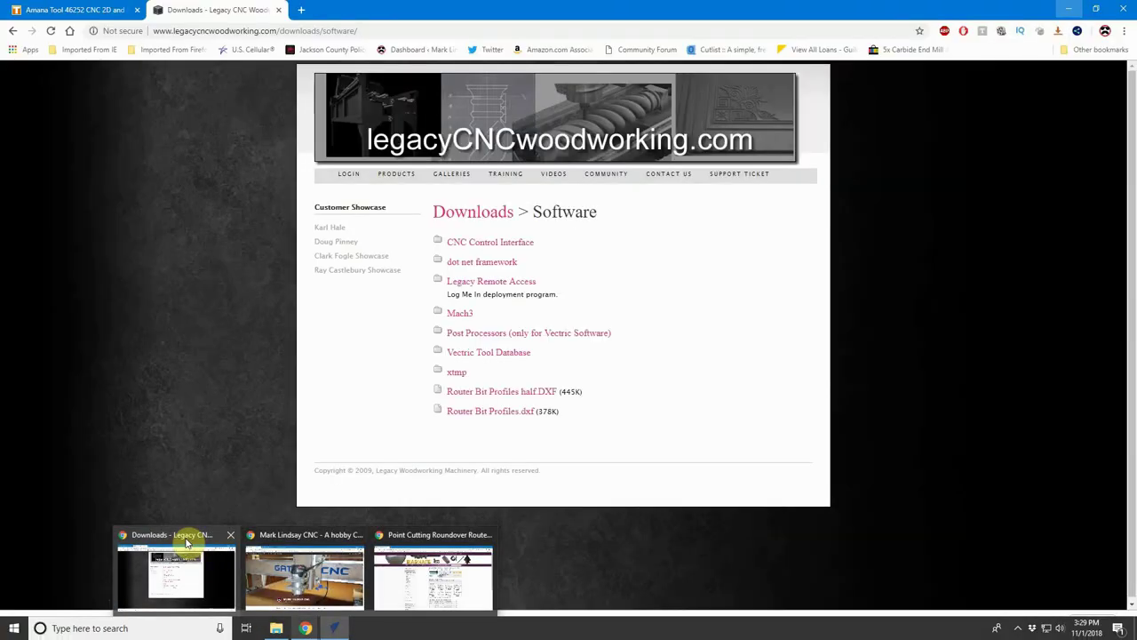
click(189, 544)
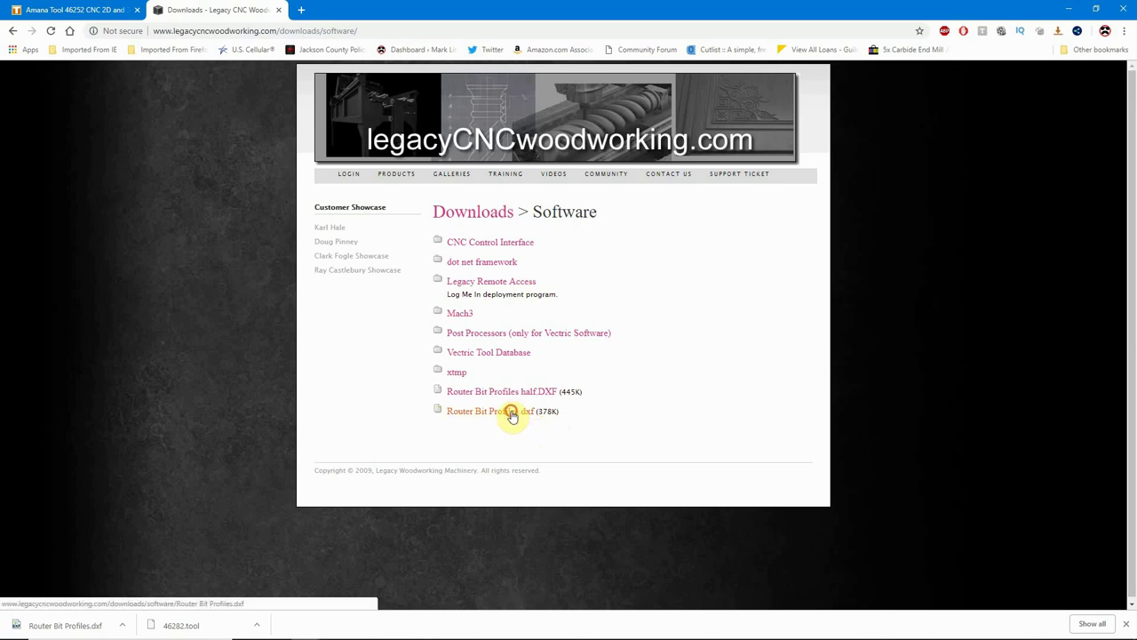
click(518, 416)
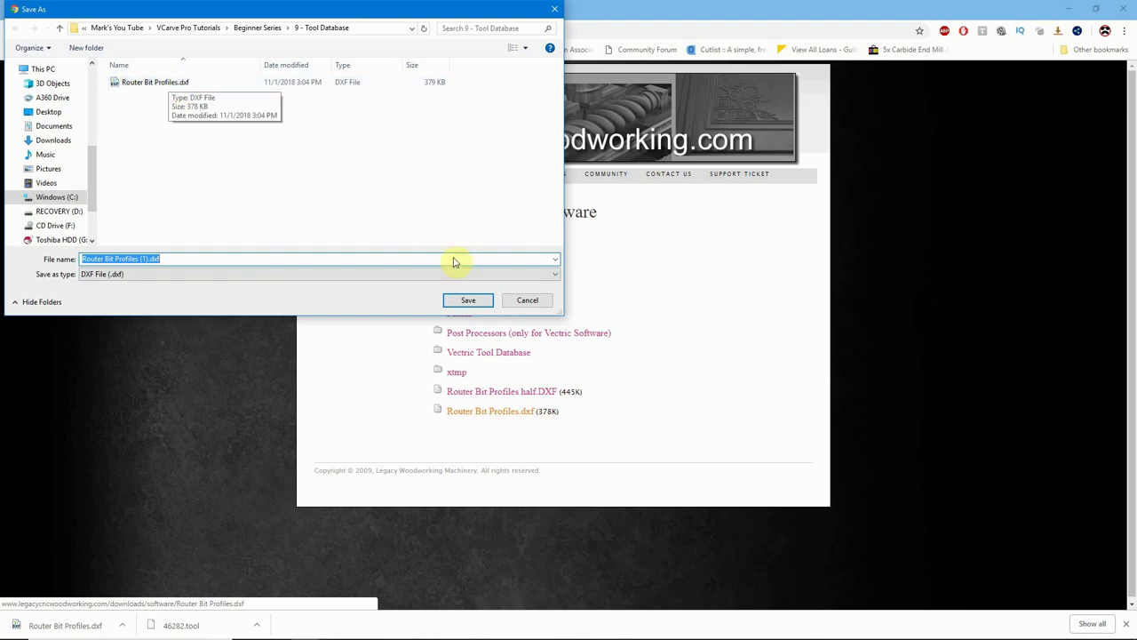
click(526, 301)
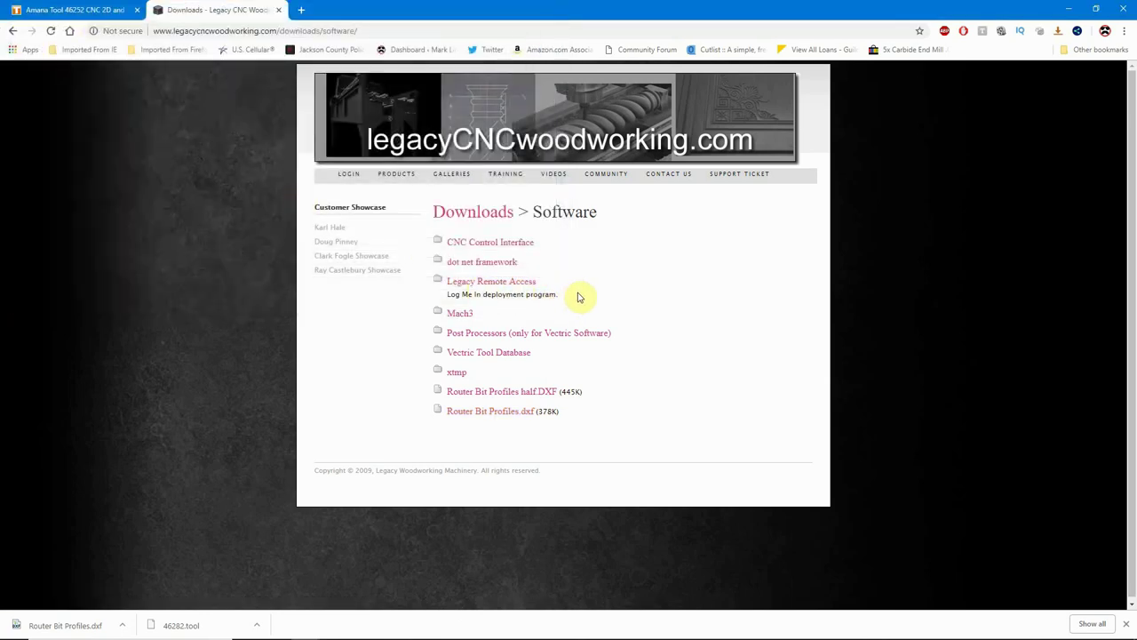
click(1070, 9)
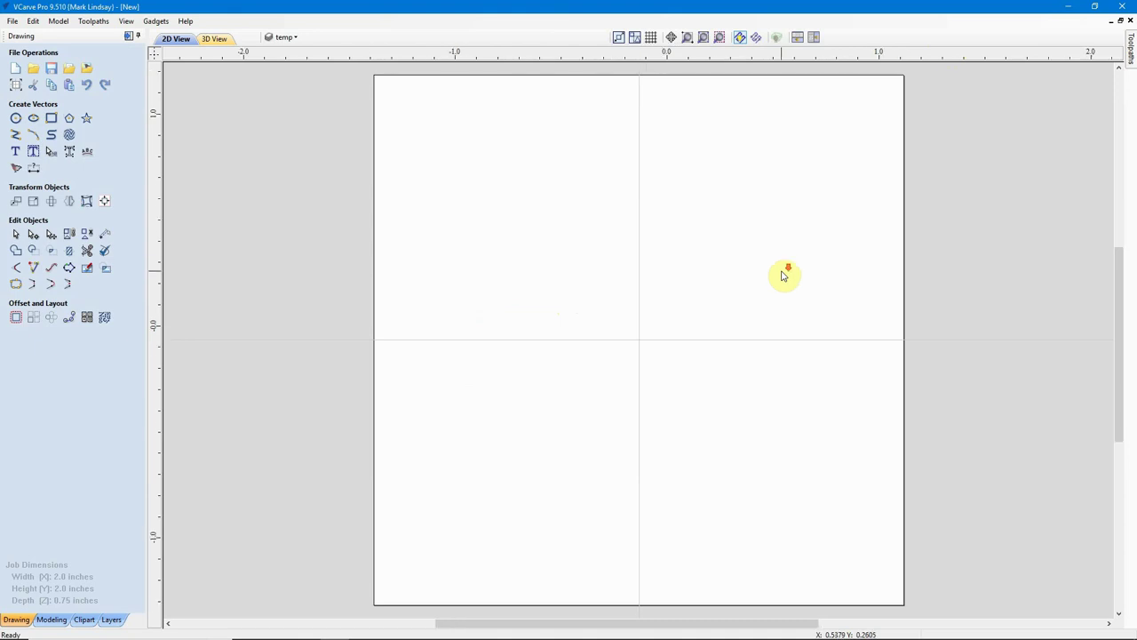
Import the vectors from Router Bit Profiles.dxf into the drawing and deselect them
scroll(715, 360, down, 5)
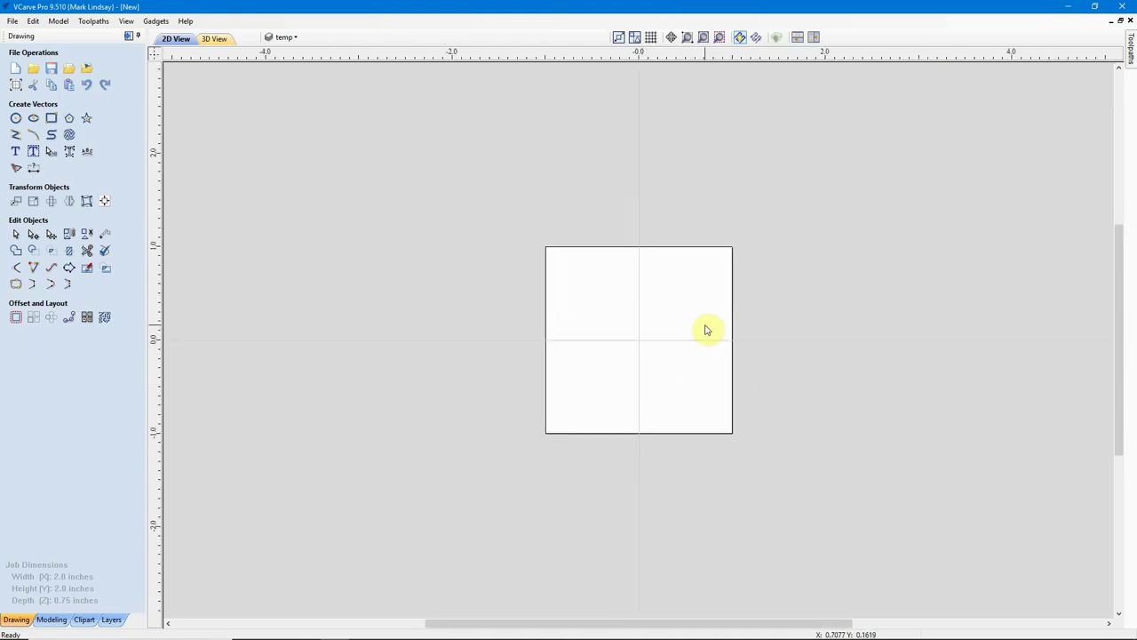
click(13, 23)
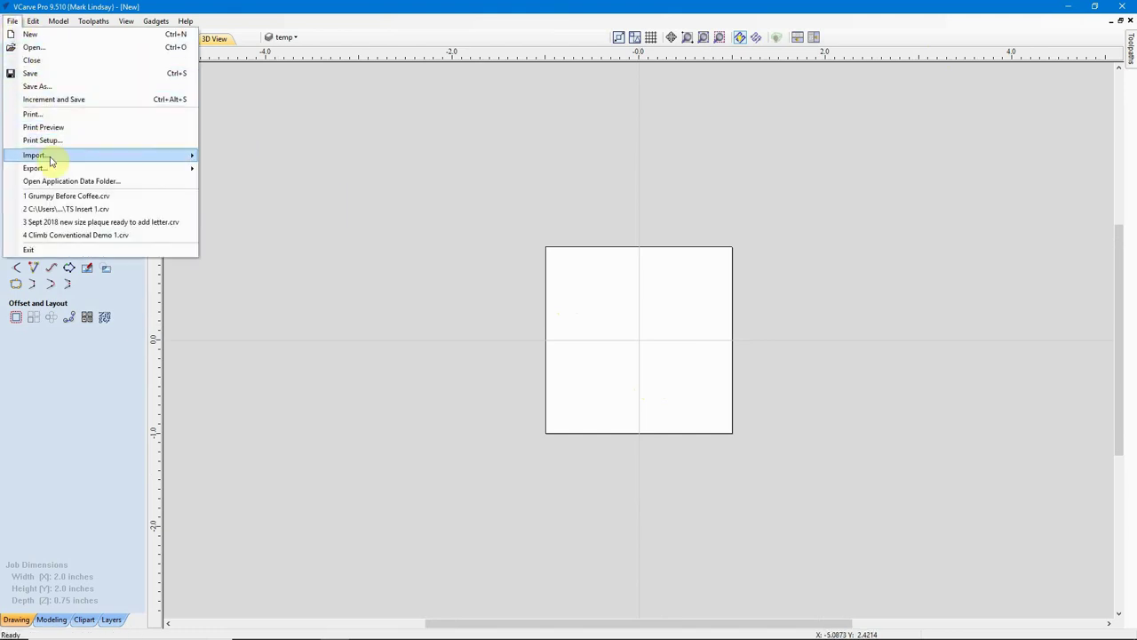
mouse_move(50, 160)
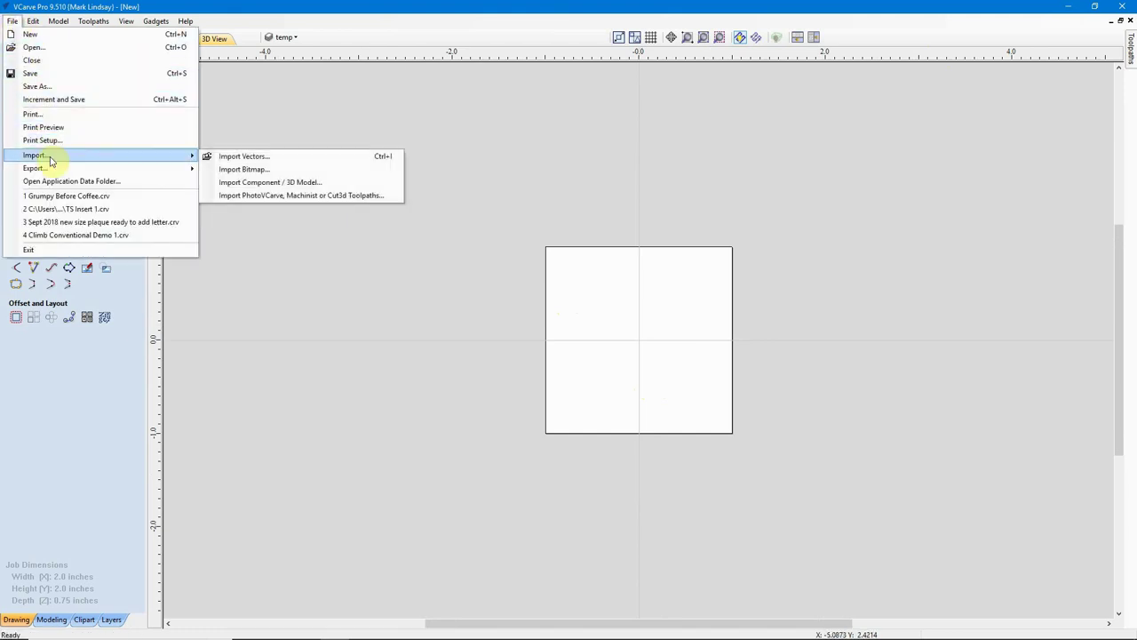
click(261, 159)
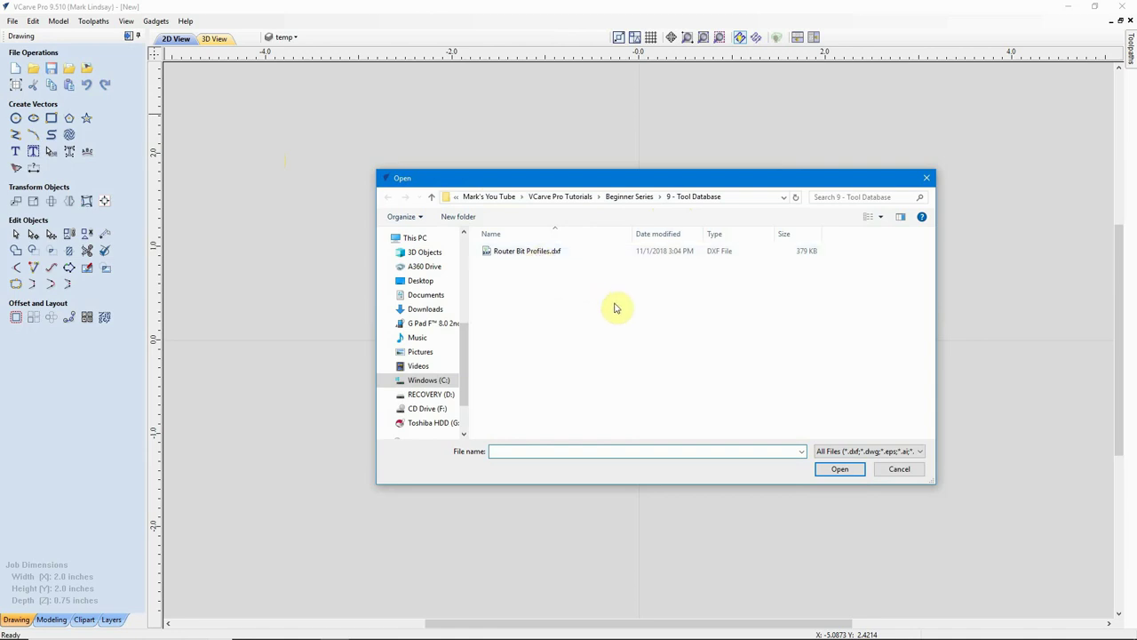
click(528, 255)
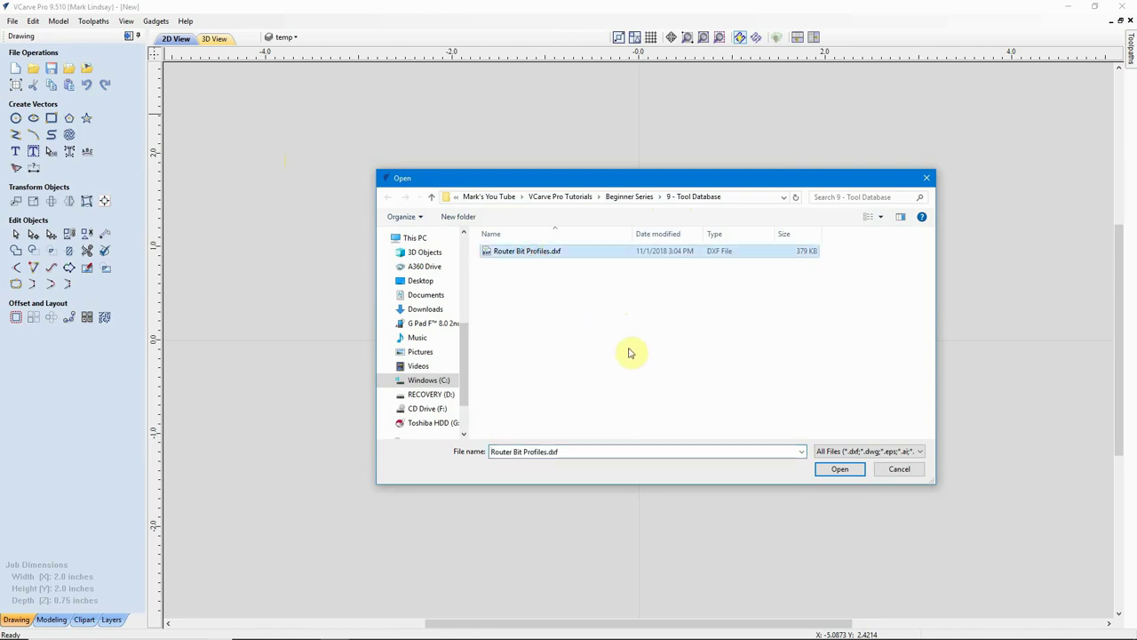
click(839, 471)
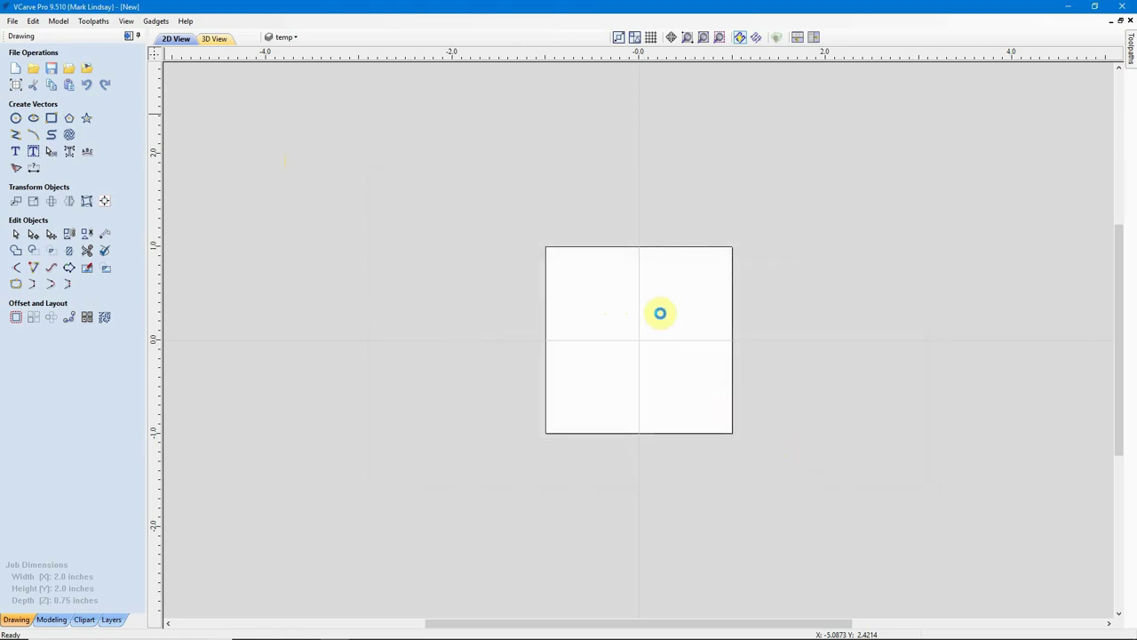
scroll(662, 318, down, 8)
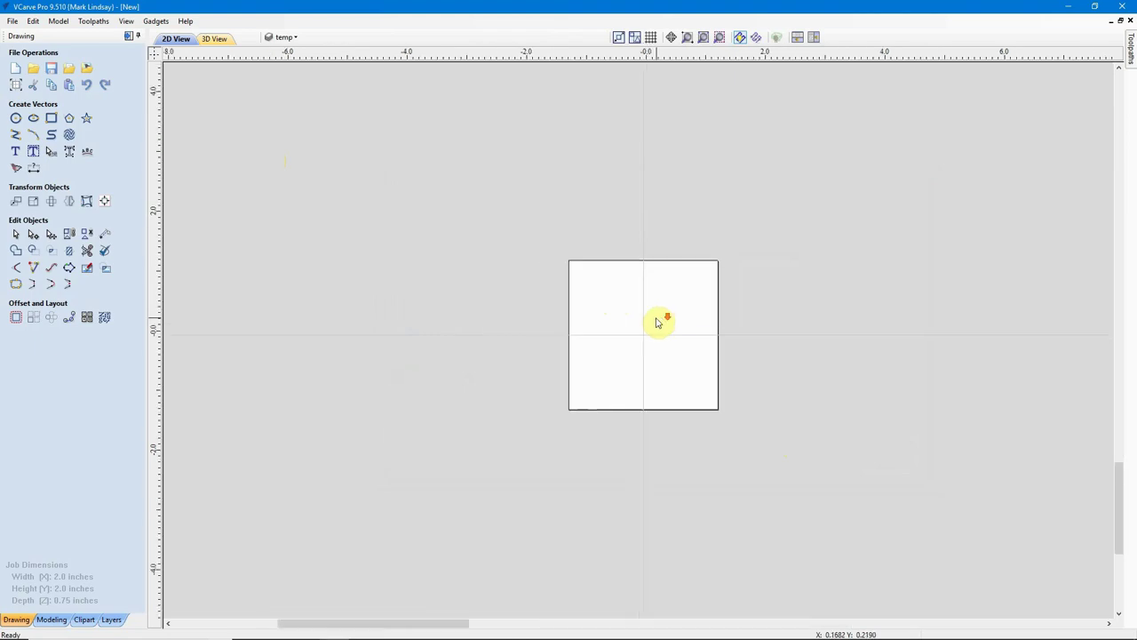
scroll(642, 332, down, 4)
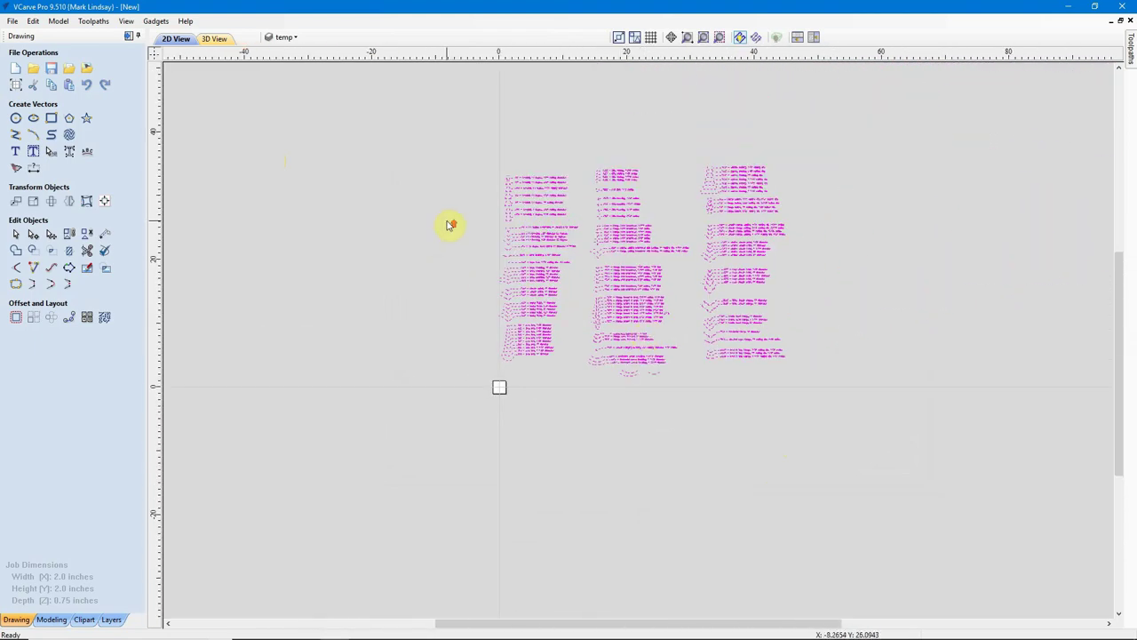
scroll(447, 223, up, 2)
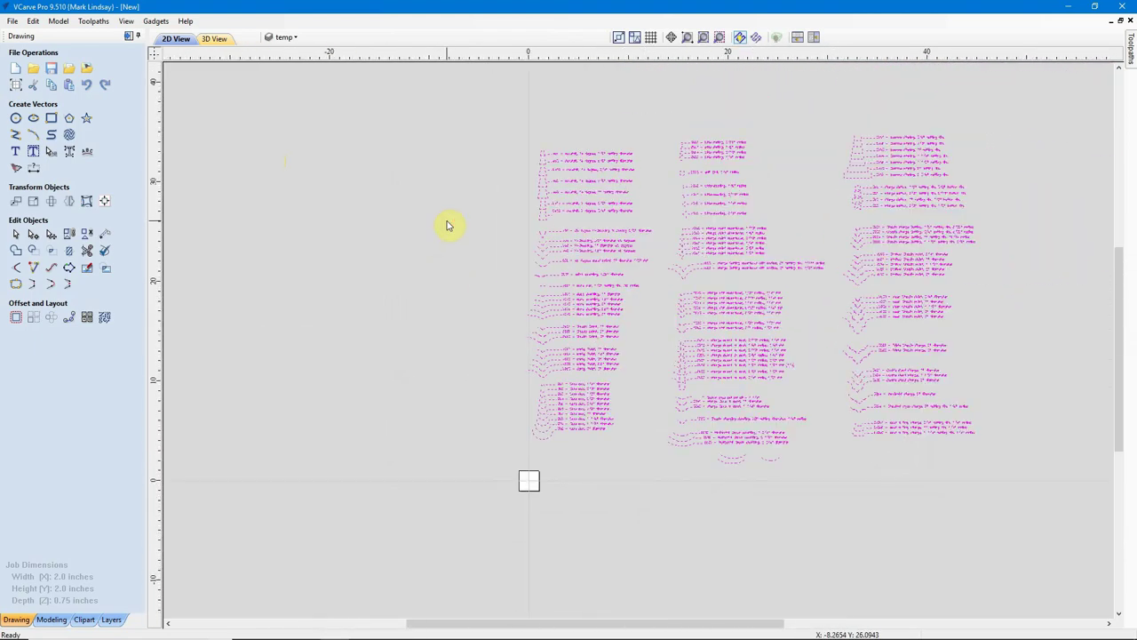
click(790, 230)
Examine the Plunge Point Roundover profiles 7508 through 7501 and their labelled radii among the imported vectors
scroll(717, 247, up, 5)
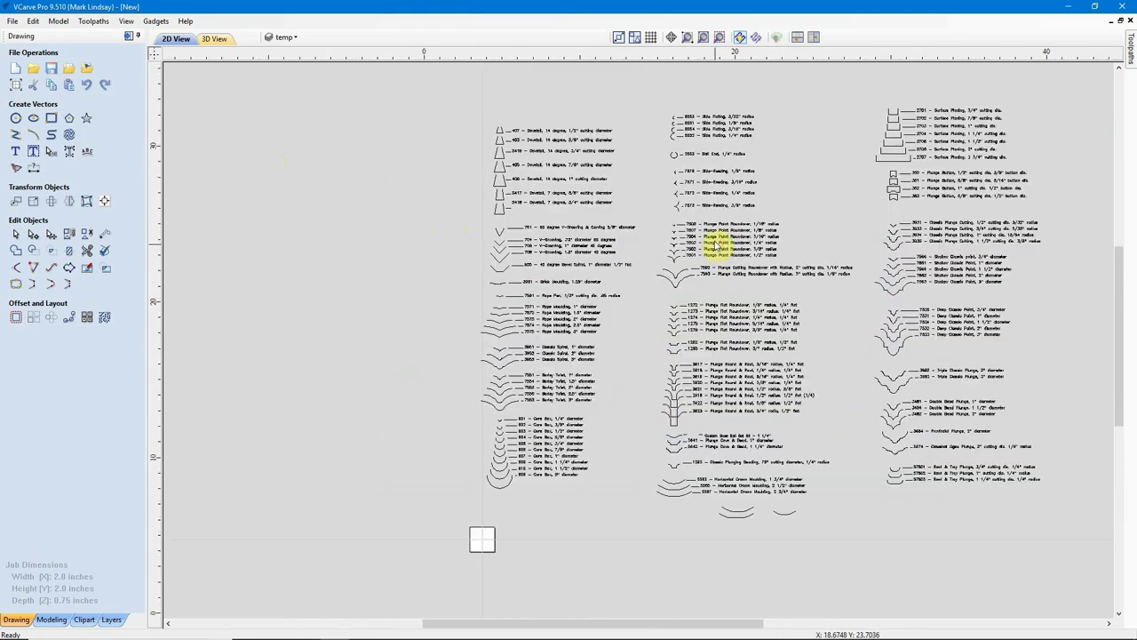
scroll(735, 217, up, 1)
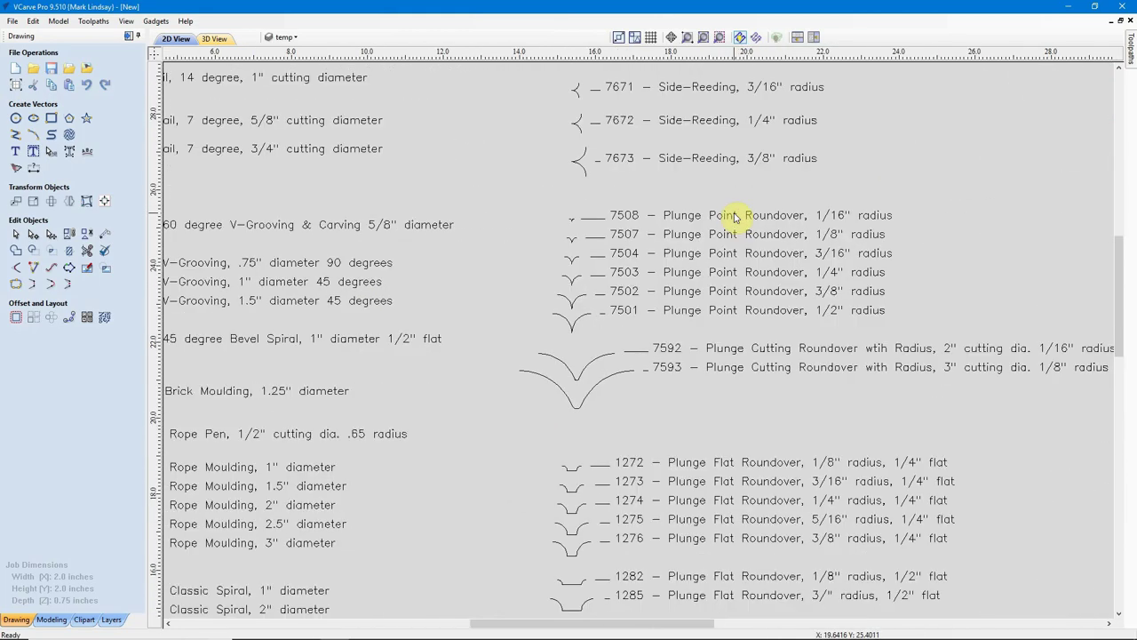
scroll(680, 247, up, 3)
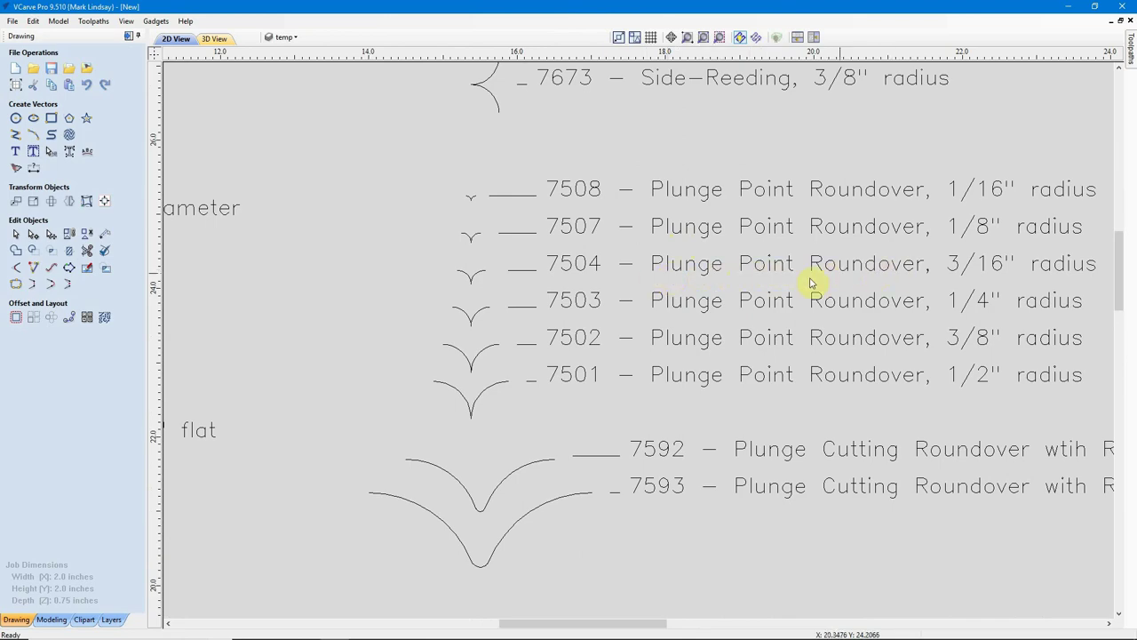
scroll(471, 302, up, 2)
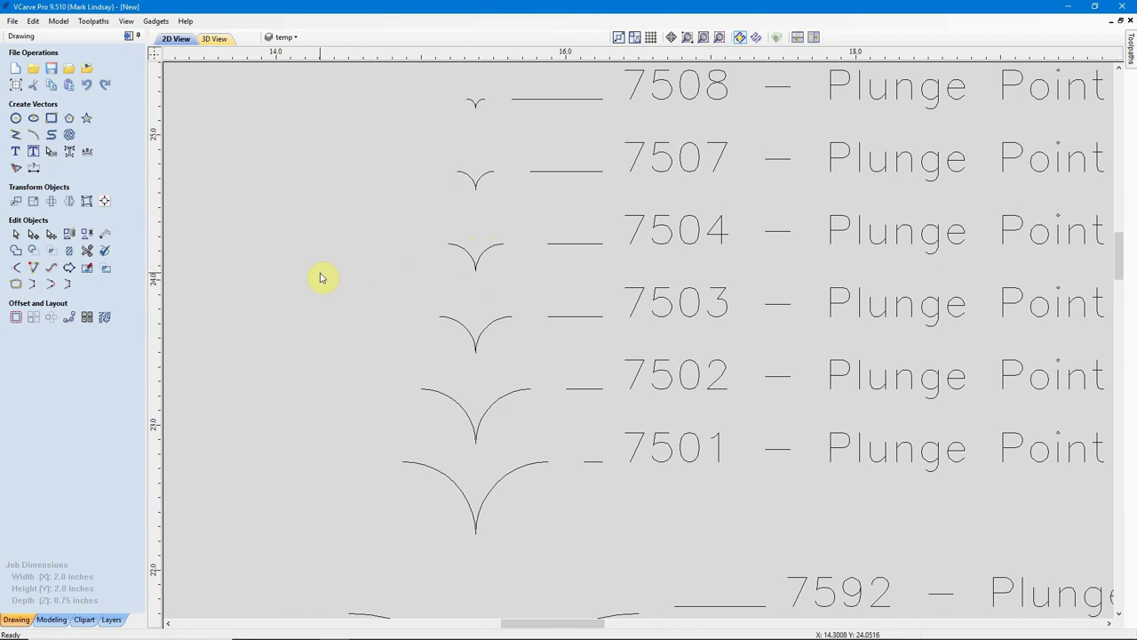
scroll(323, 277, down, 2)
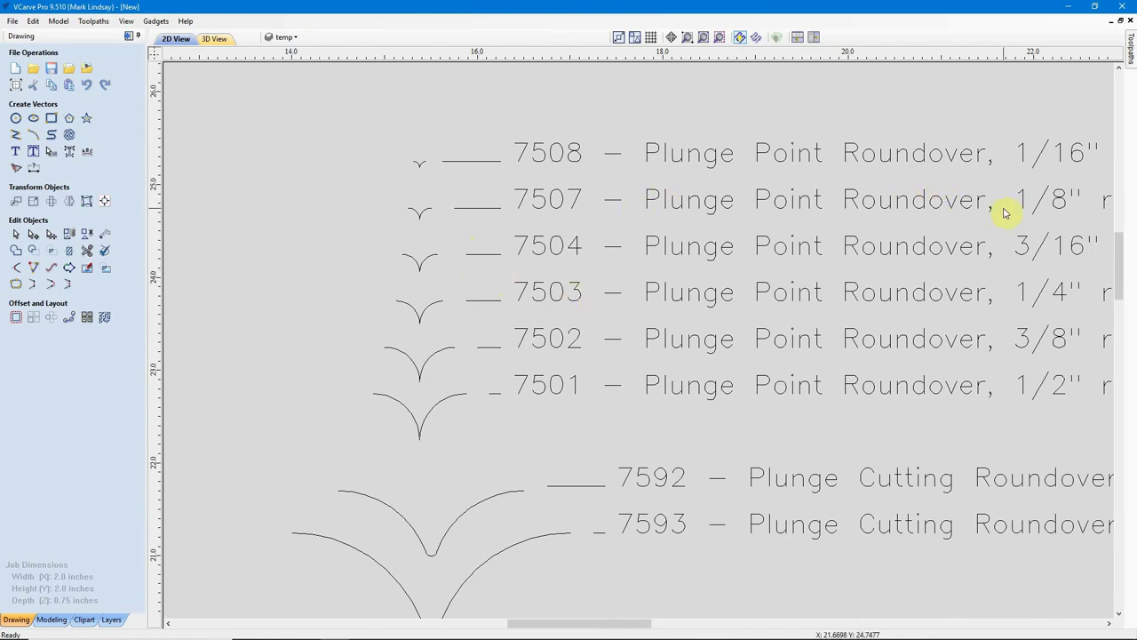
scroll(640, 257, down, 1)
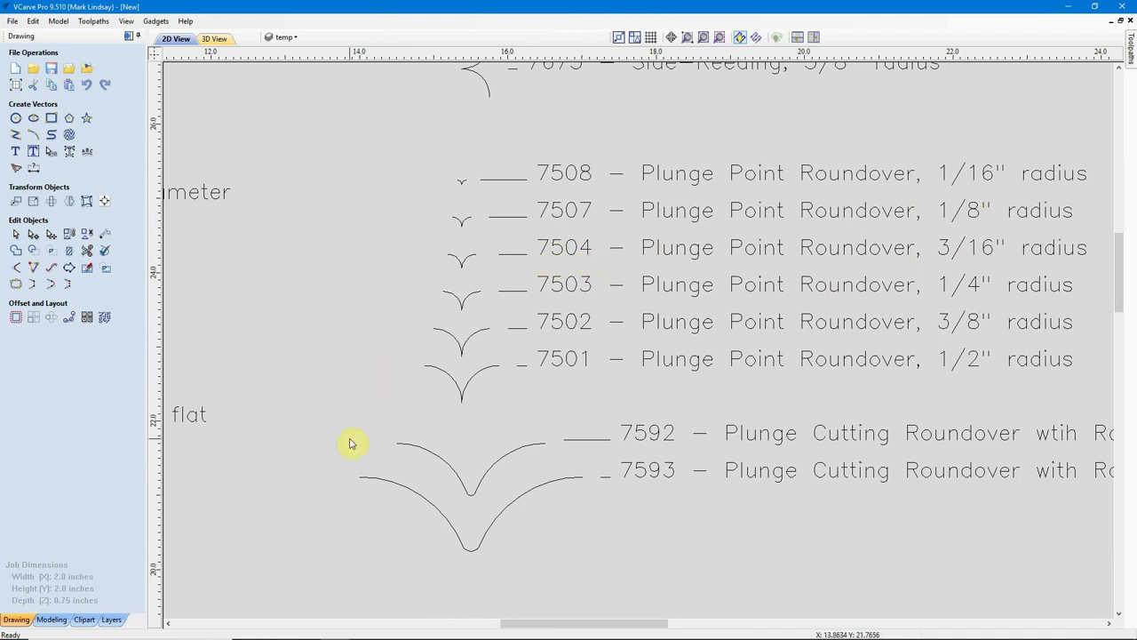
Switch to Chrome to view the larger photo of Magnate's 7504 point cutting roundover bit, and return to VCarve Pro
mouse_move(305, 628)
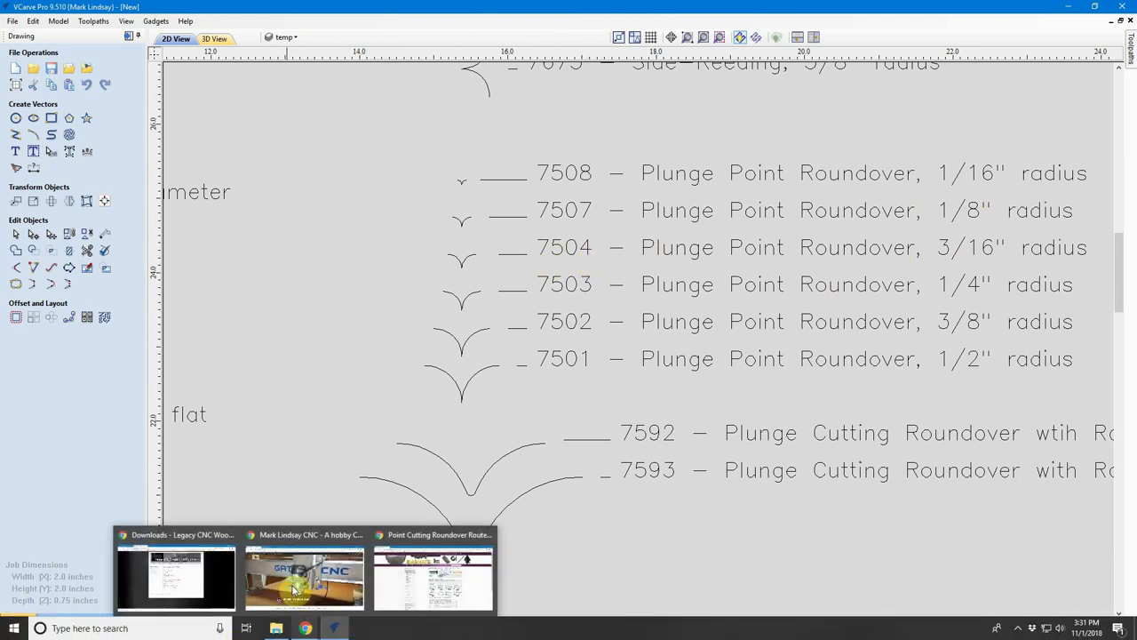
click(399, 545)
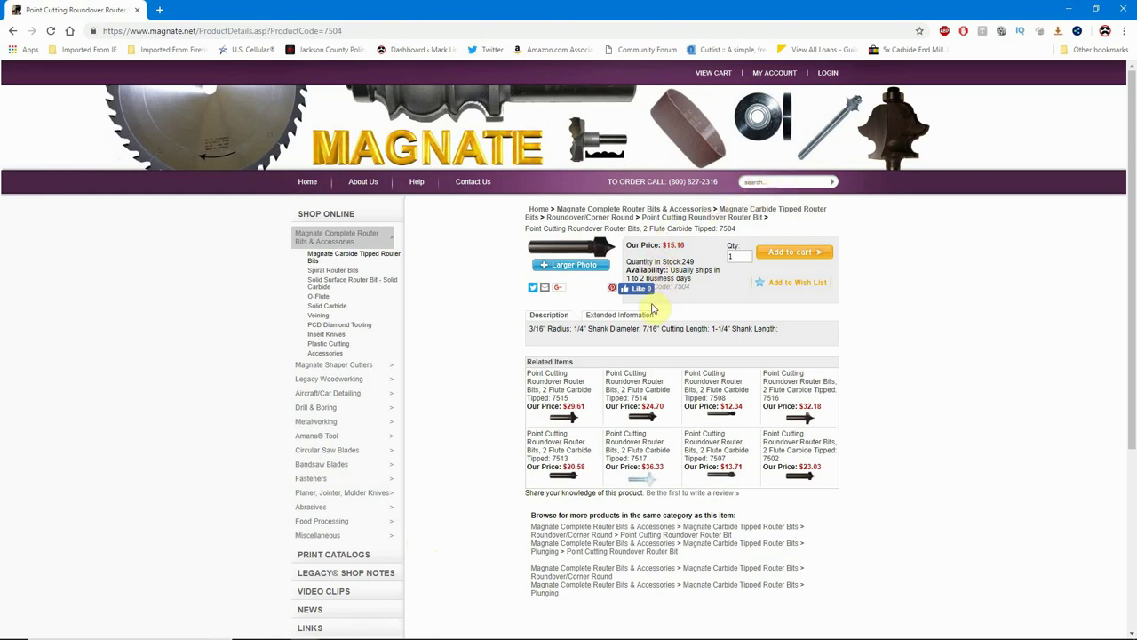
click(581, 266)
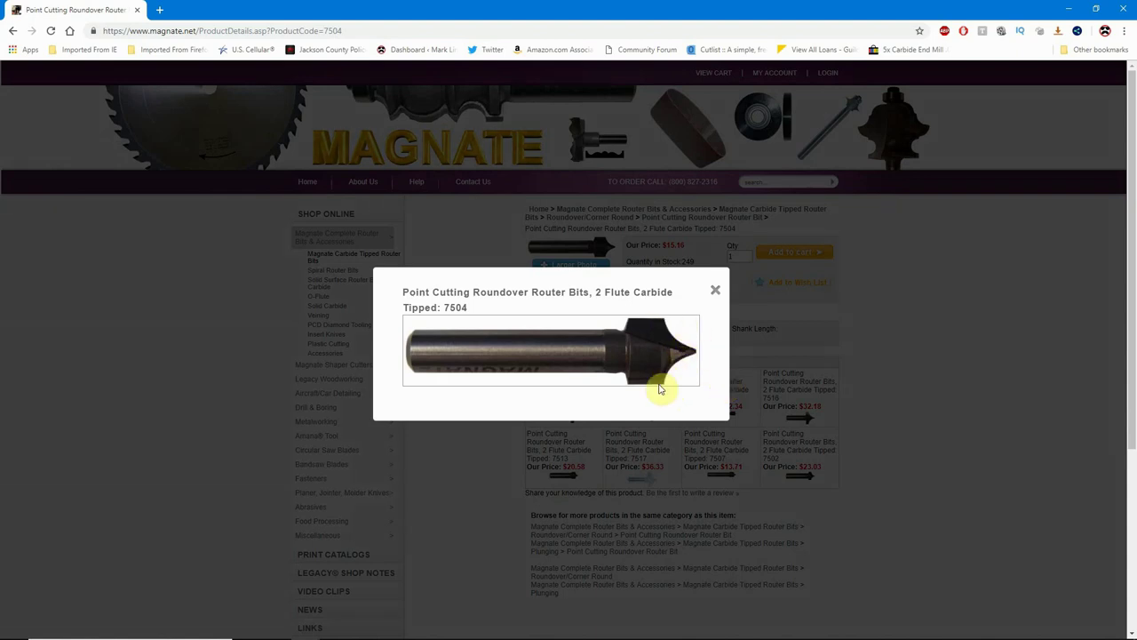
click(717, 295)
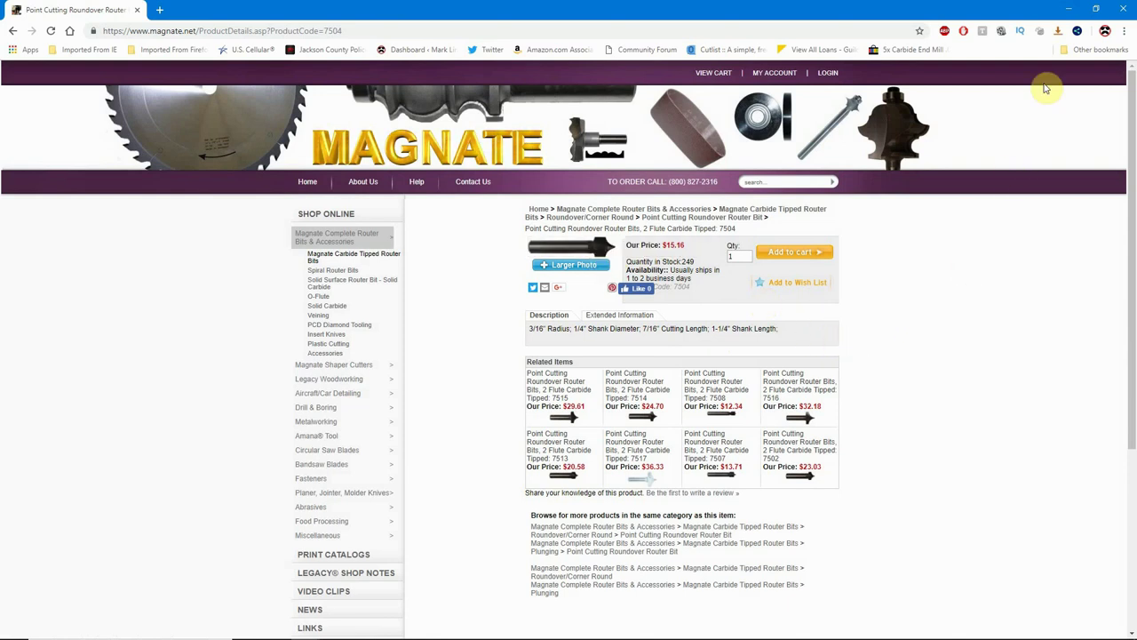
click(1070, 12)
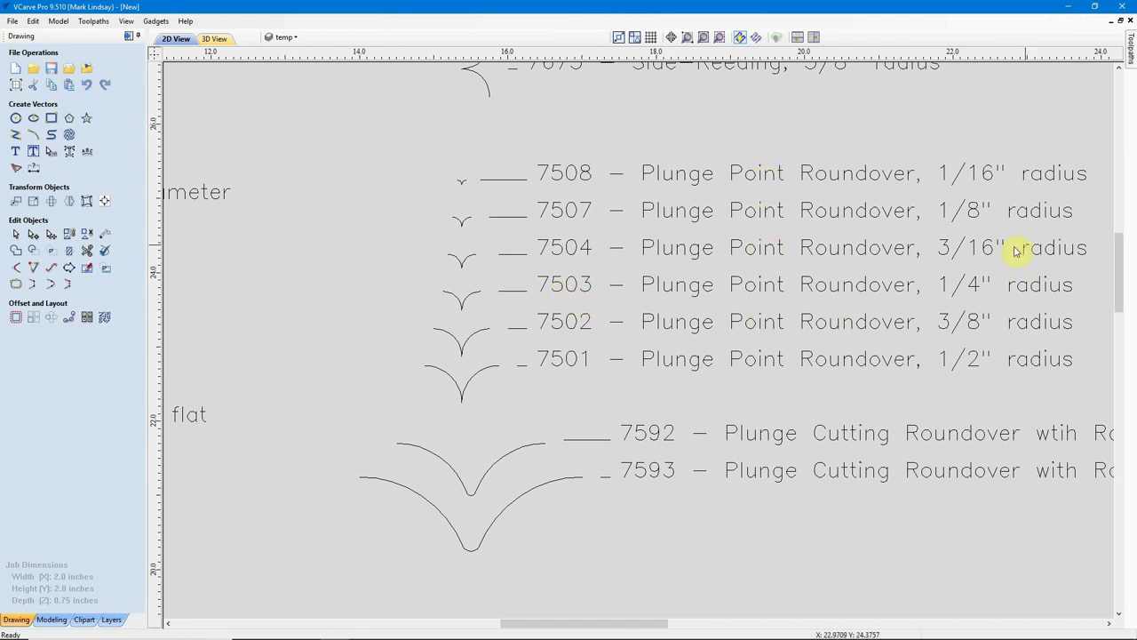
Select the profile of the 7504 Plunge Point Roundover bit with the 3/16" radius
click(461, 266)
scroll(462, 273, up, 2)
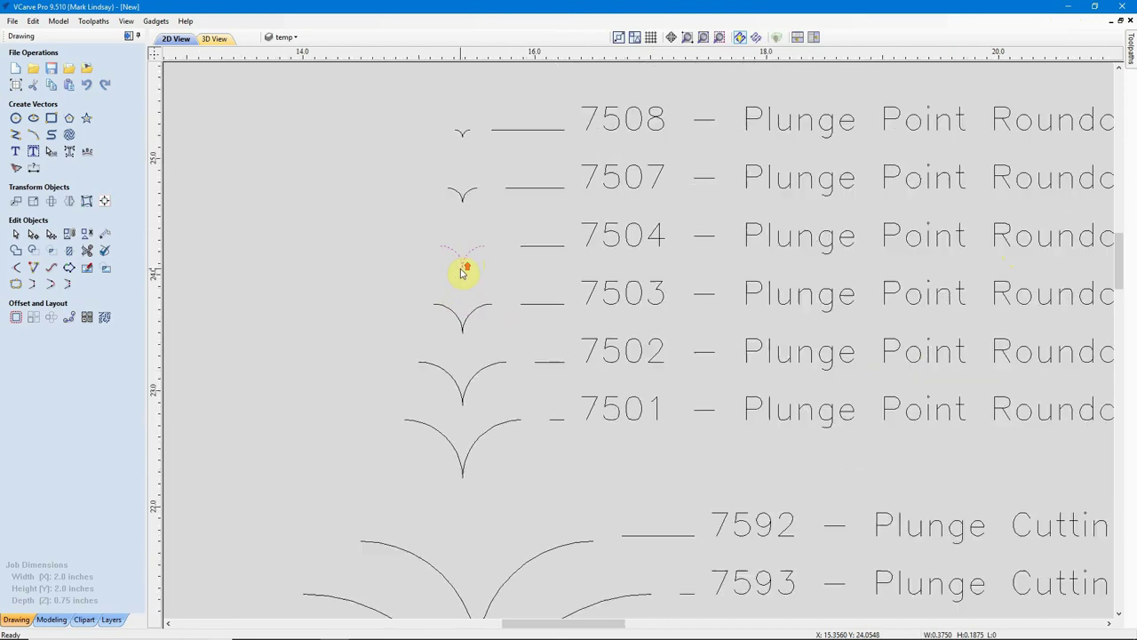
scroll(462, 269, up, 4)
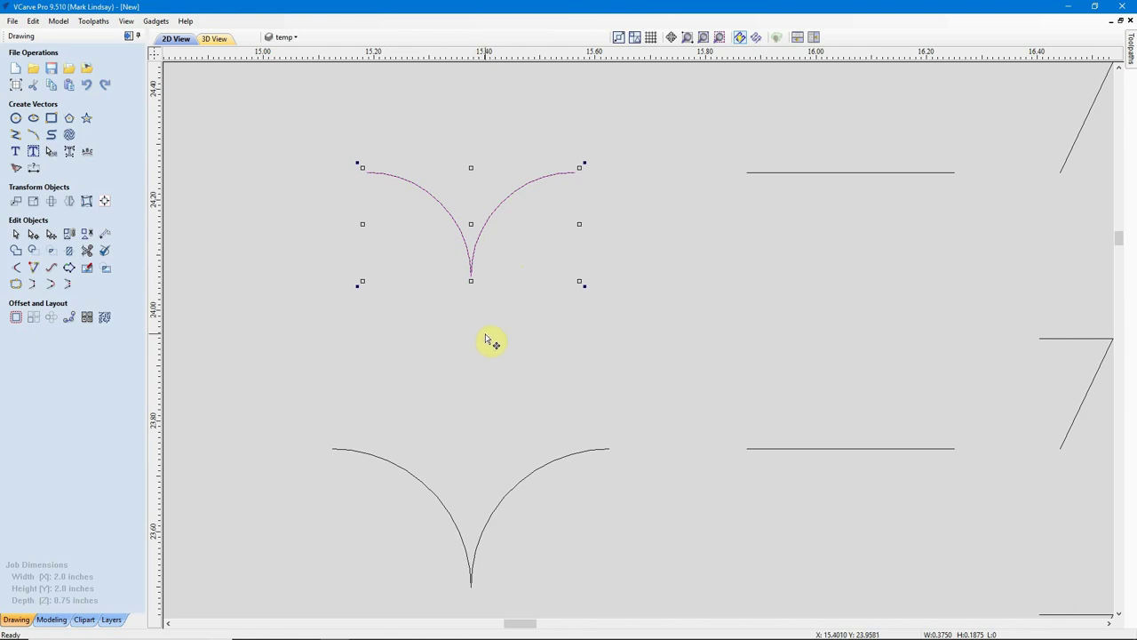
Center the selected 3/16" roundover profile in the material, both horizontally and vertically
click(105, 202)
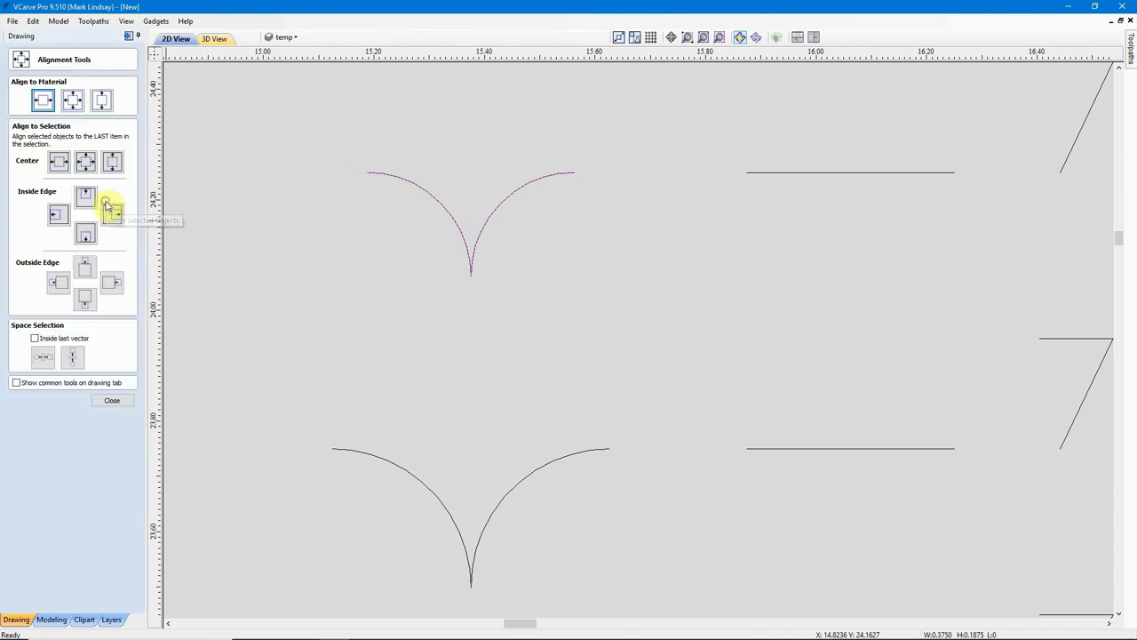
click(73, 101)
click(540, 271)
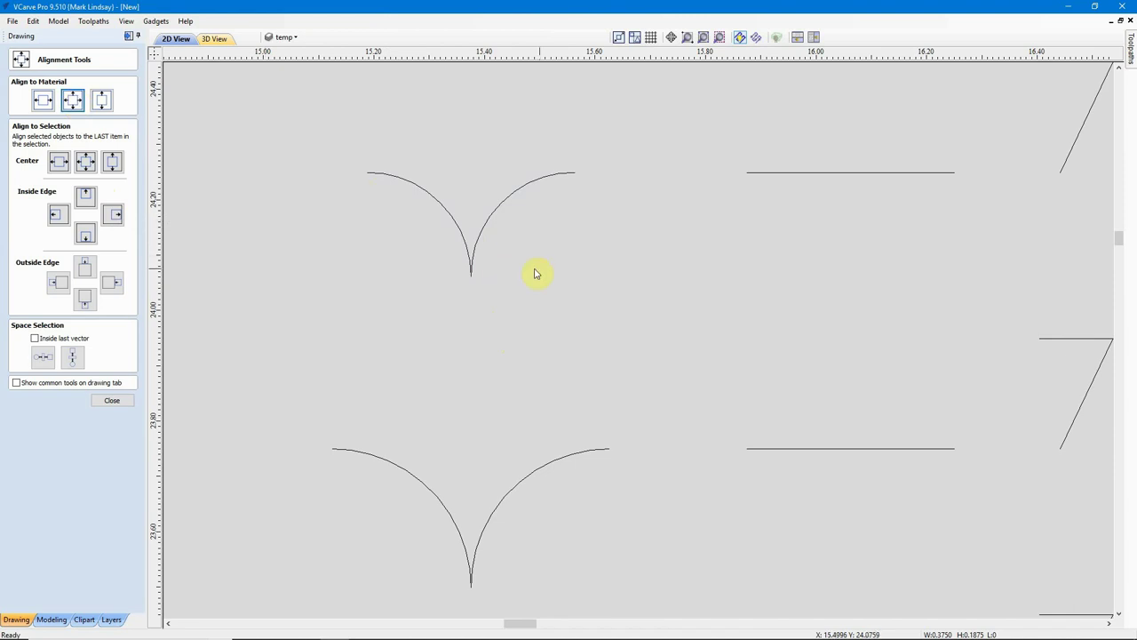
click(113, 401)
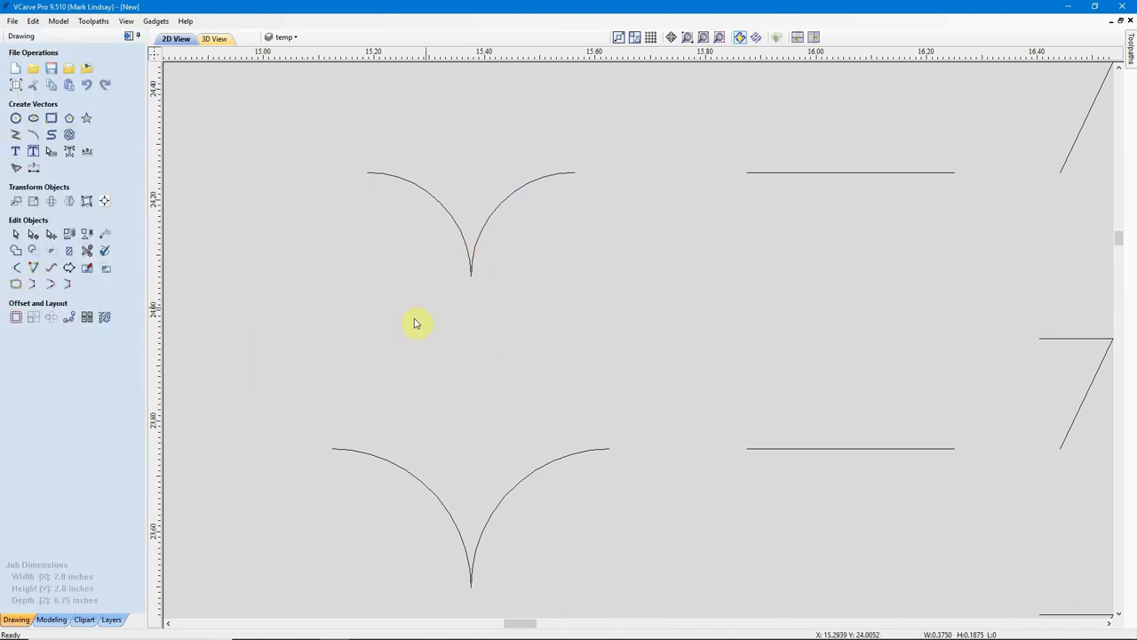
click(718, 38)
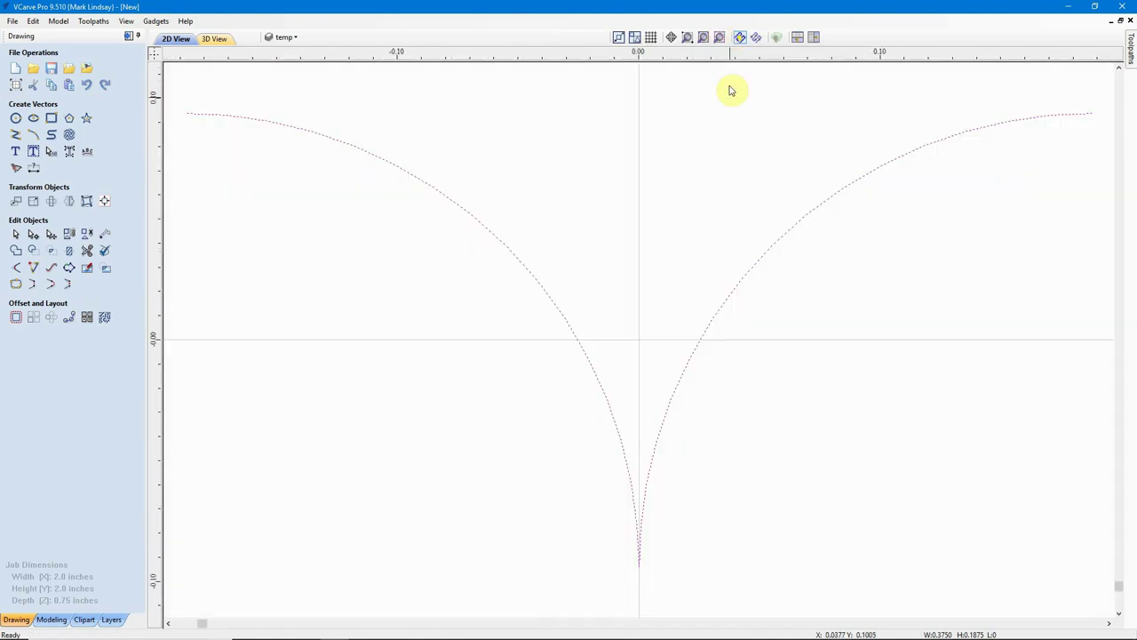
scroll(727, 318, down, 3)
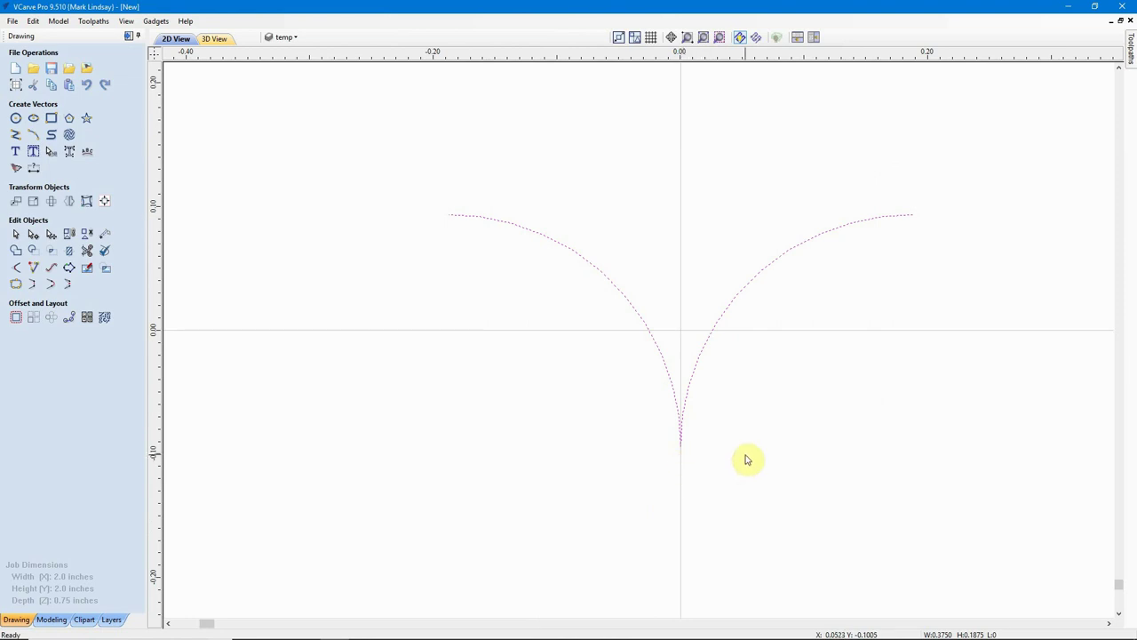
Cut the centered profile vector at its bottom center node and delete the left half of the curve
key(n)
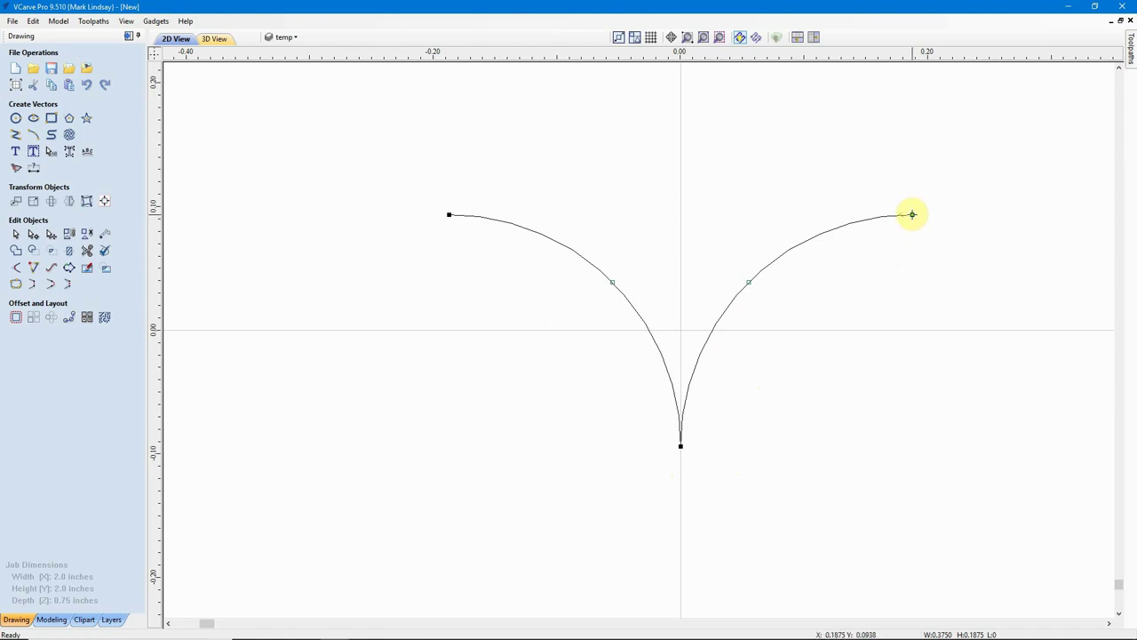
click(912, 215)
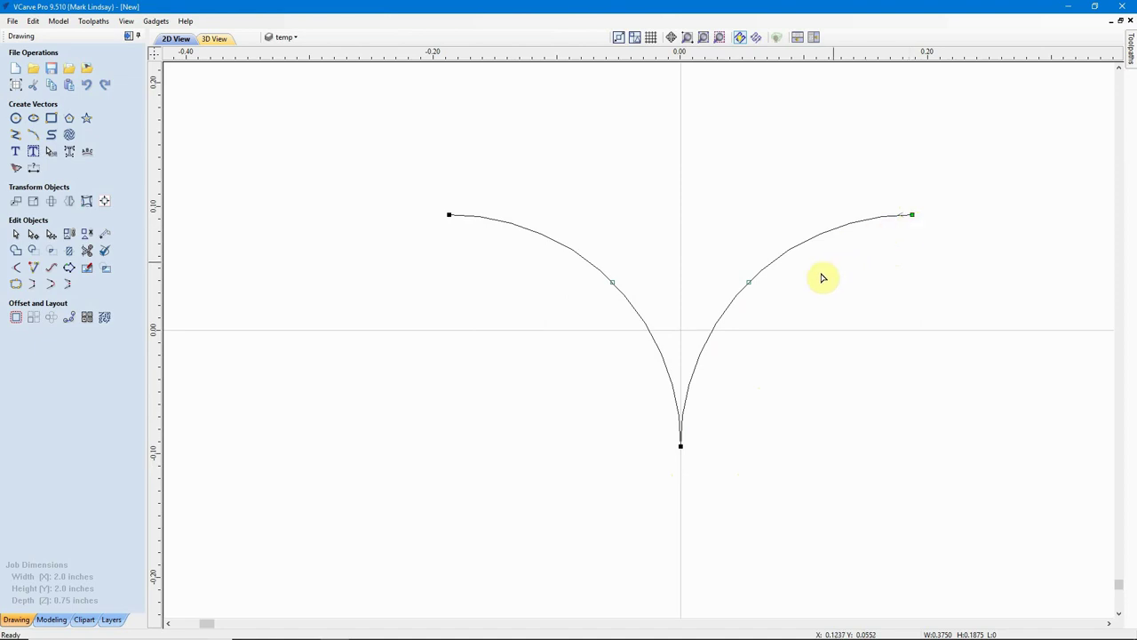
click(681, 445)
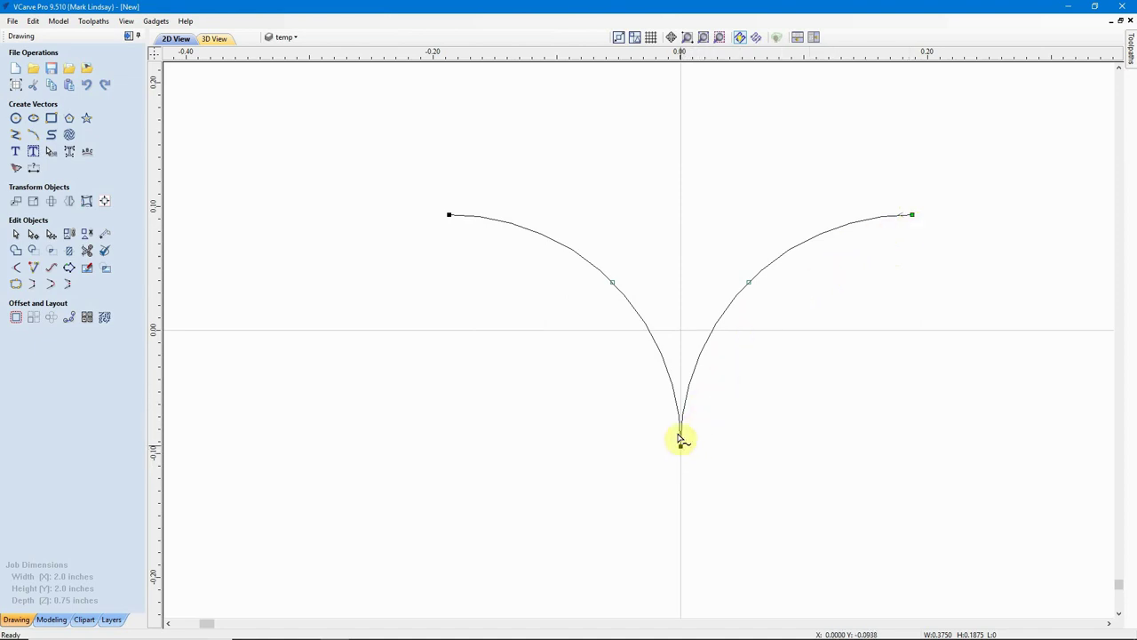
click(448, 215)
right_click(680, 446)
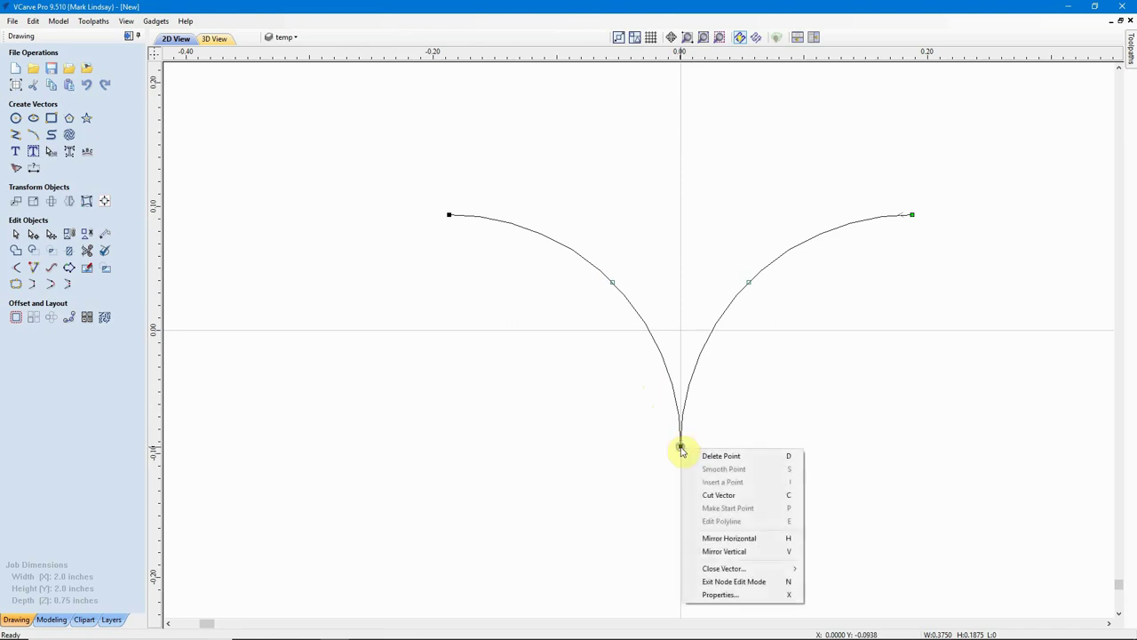
click(733, 496)
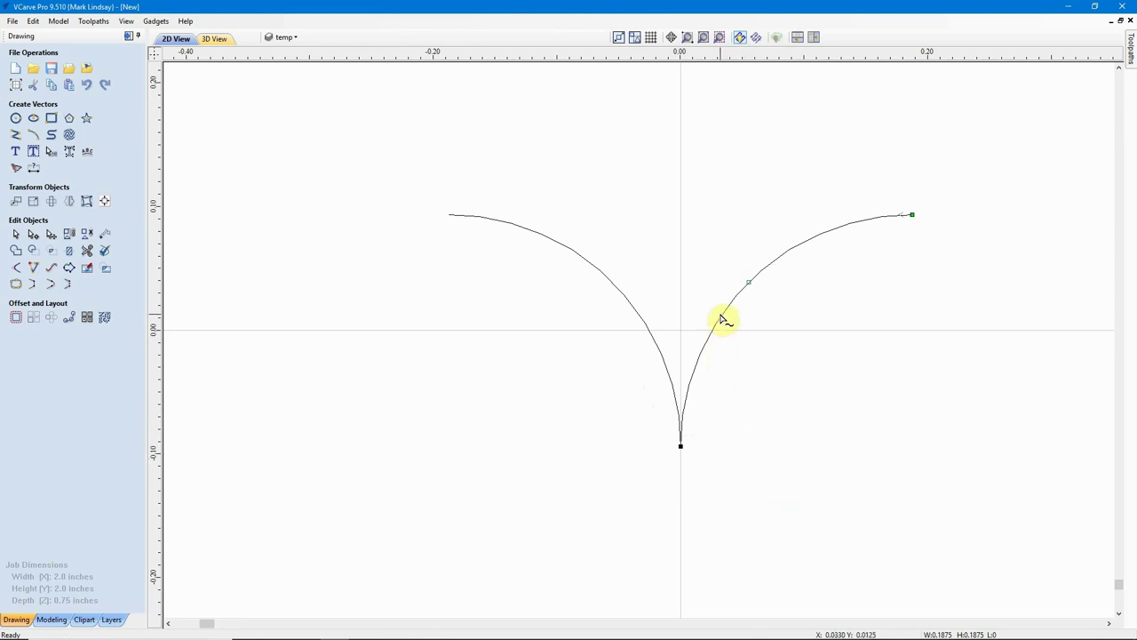
click(646, 327)
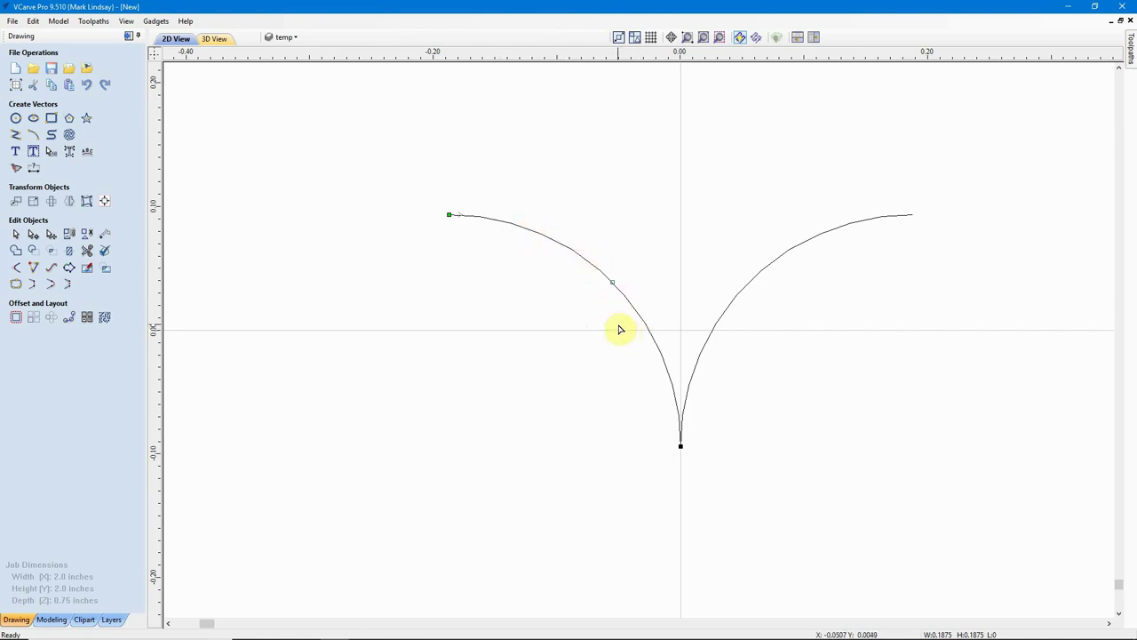
key(Delete)
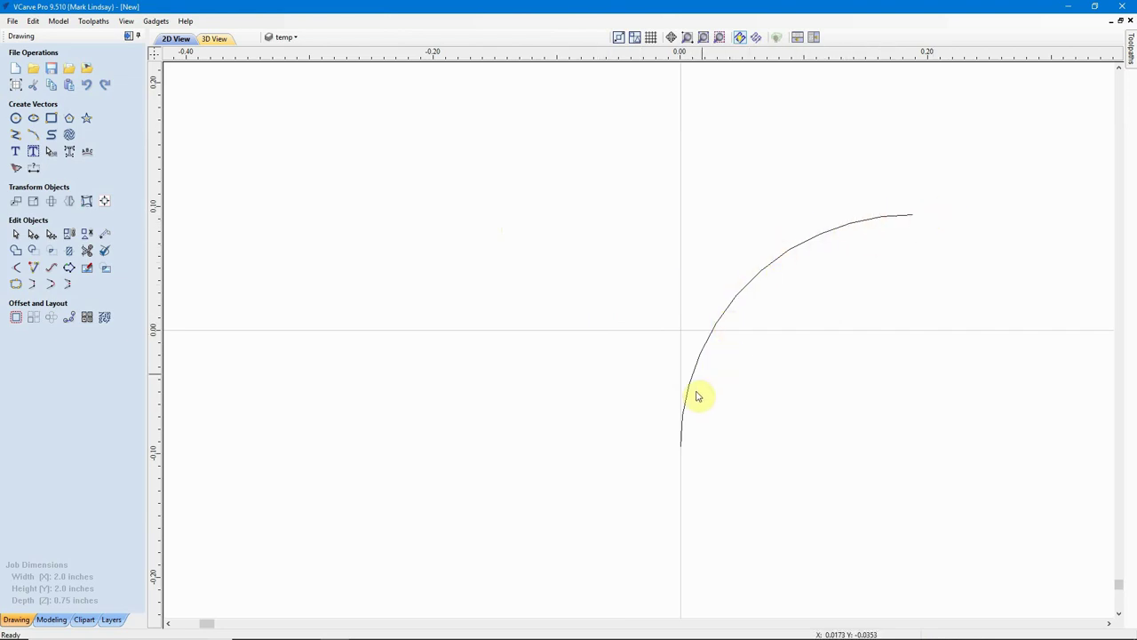
Select the remaining right half of the profile and create a new Form Tool from it in the tool database
click(761, 278)
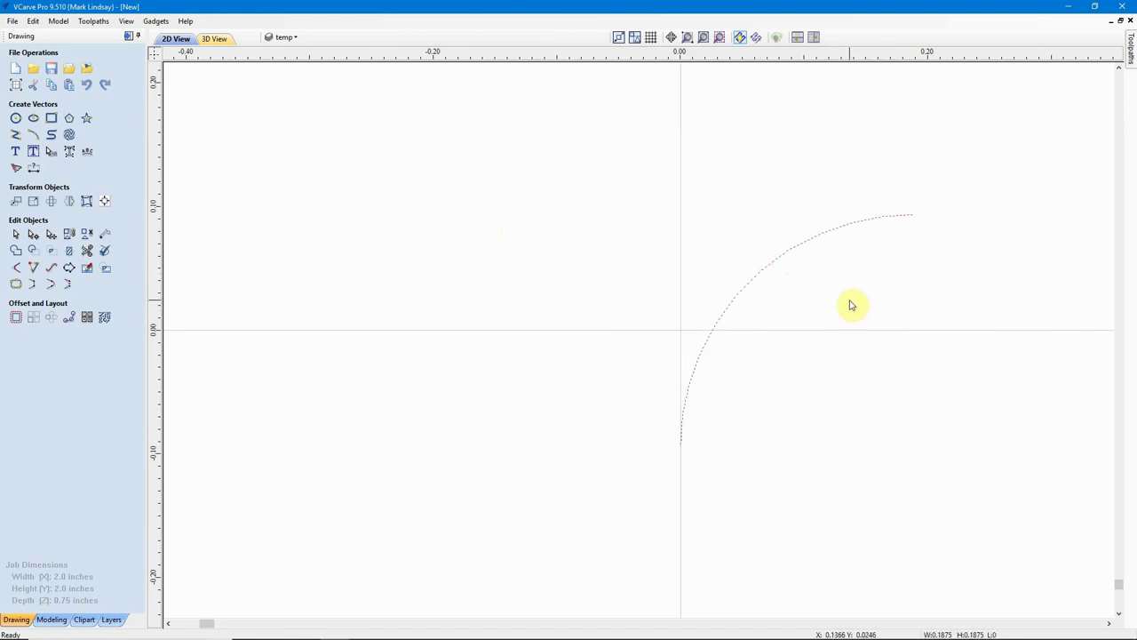
scroll(851, 306, down, 3)
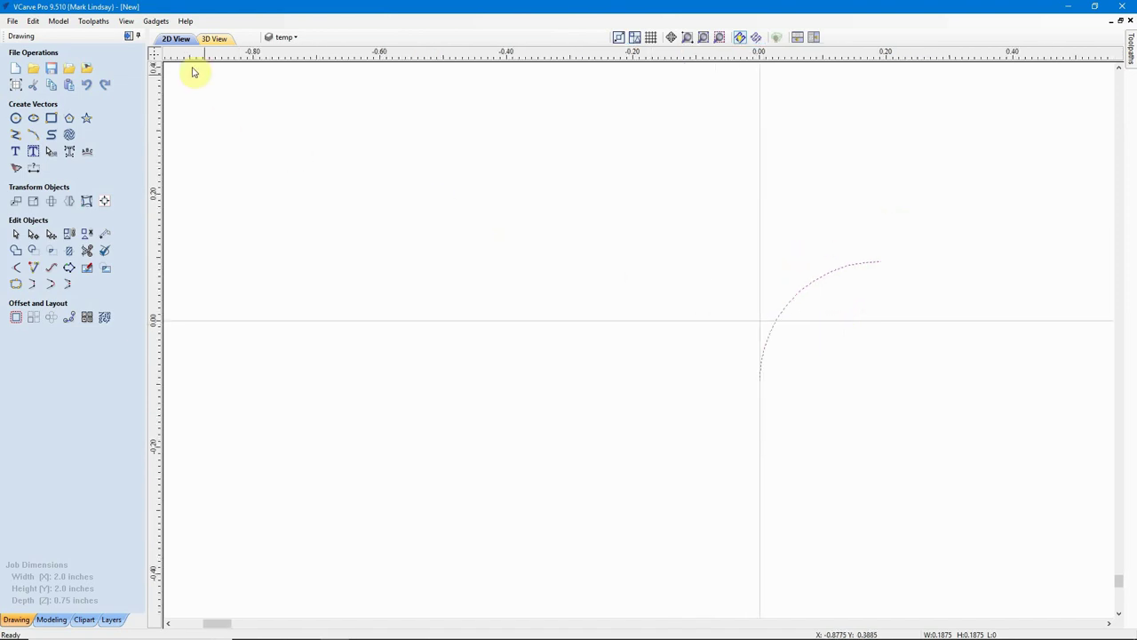
click(101, 23)
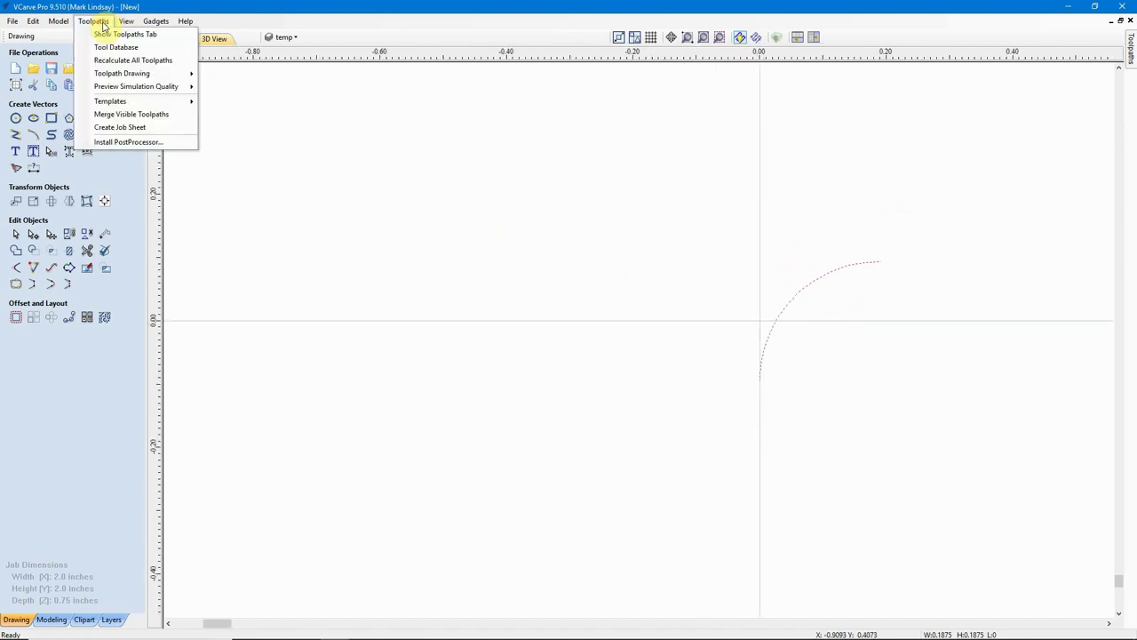
click(104, 47)
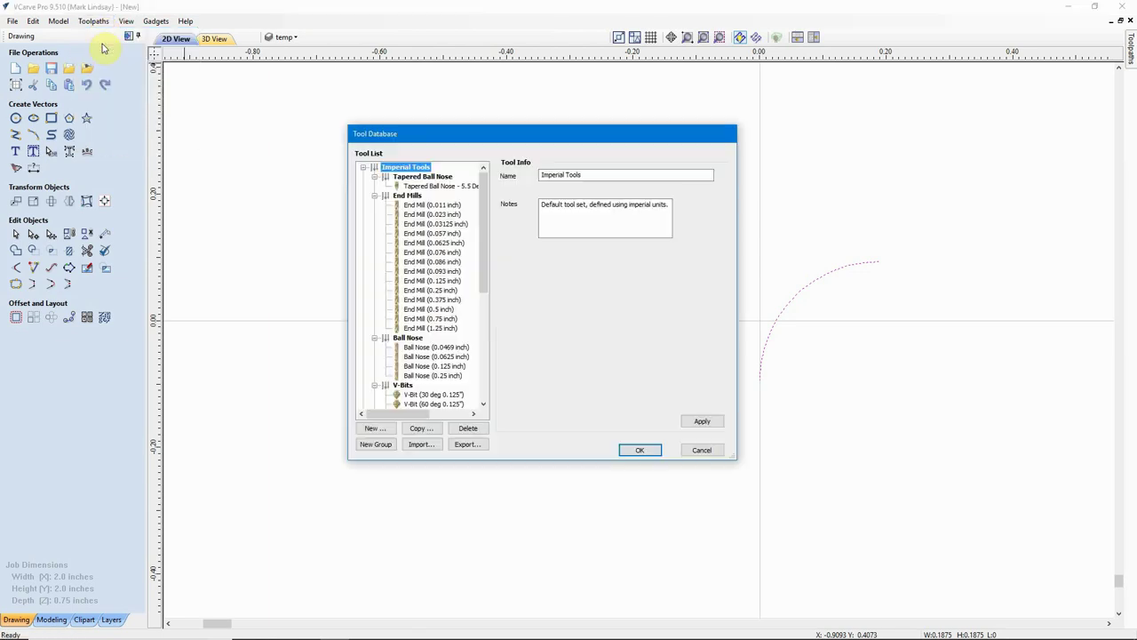
click(373, 429)
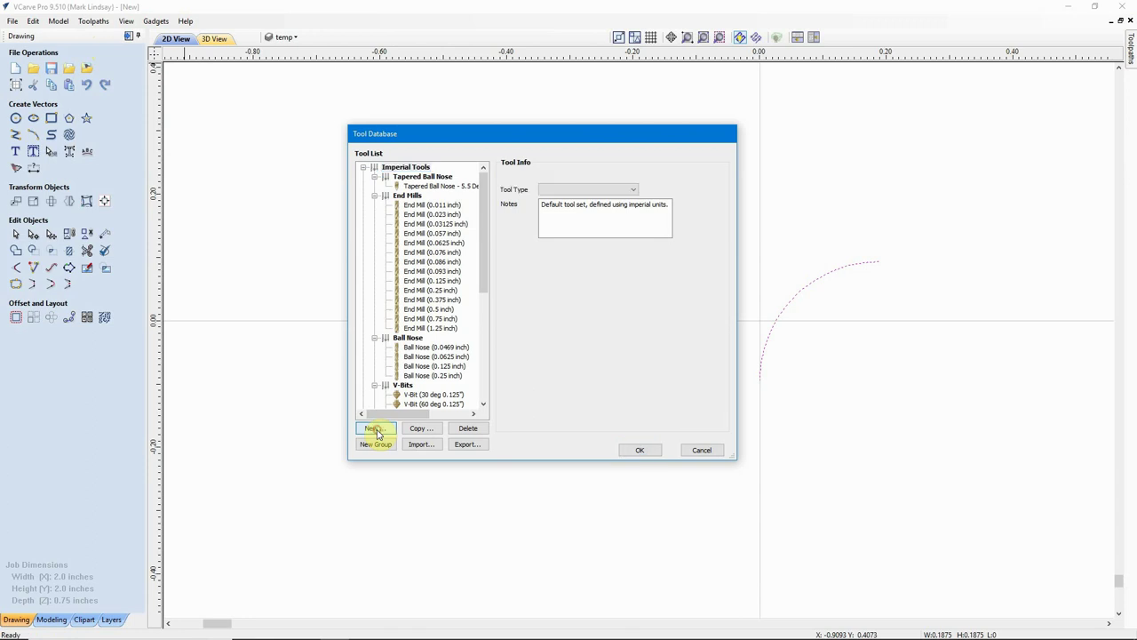
click(633, 191)
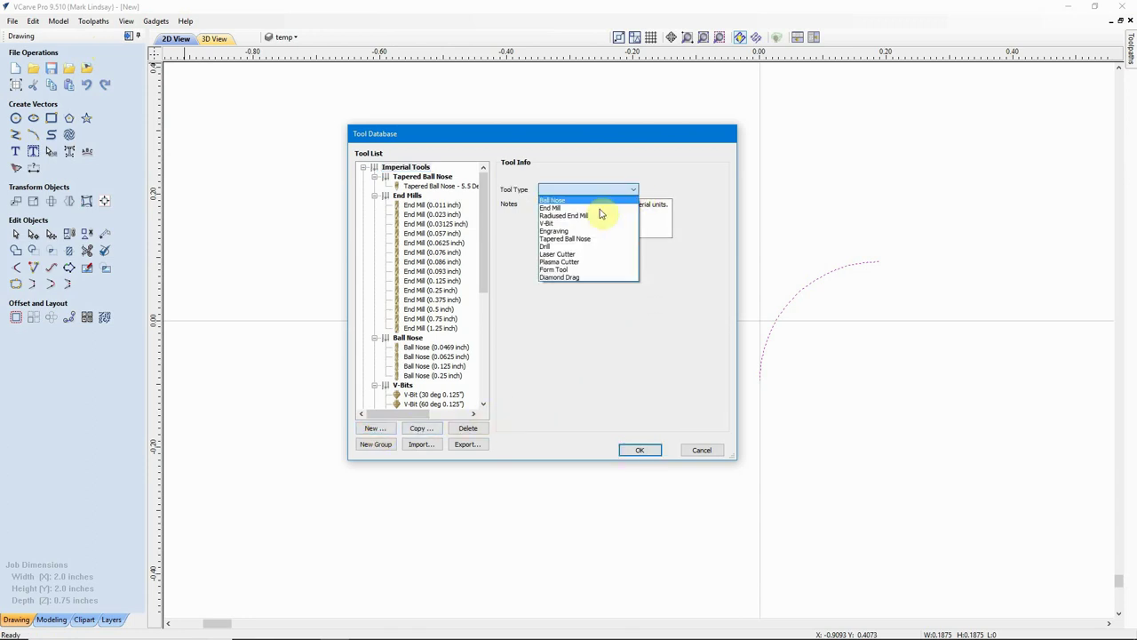
click(568, 269)
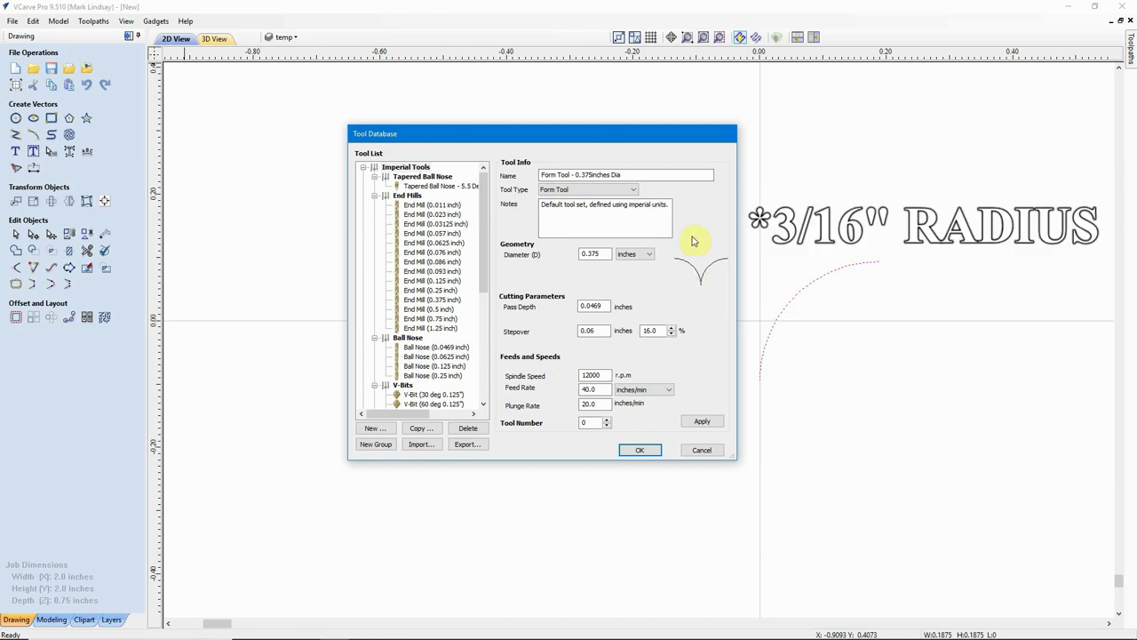
Rename the form tool as ".1875 Radius 0.375 Diameter Plunge Point Roundover"
click(583, 176)
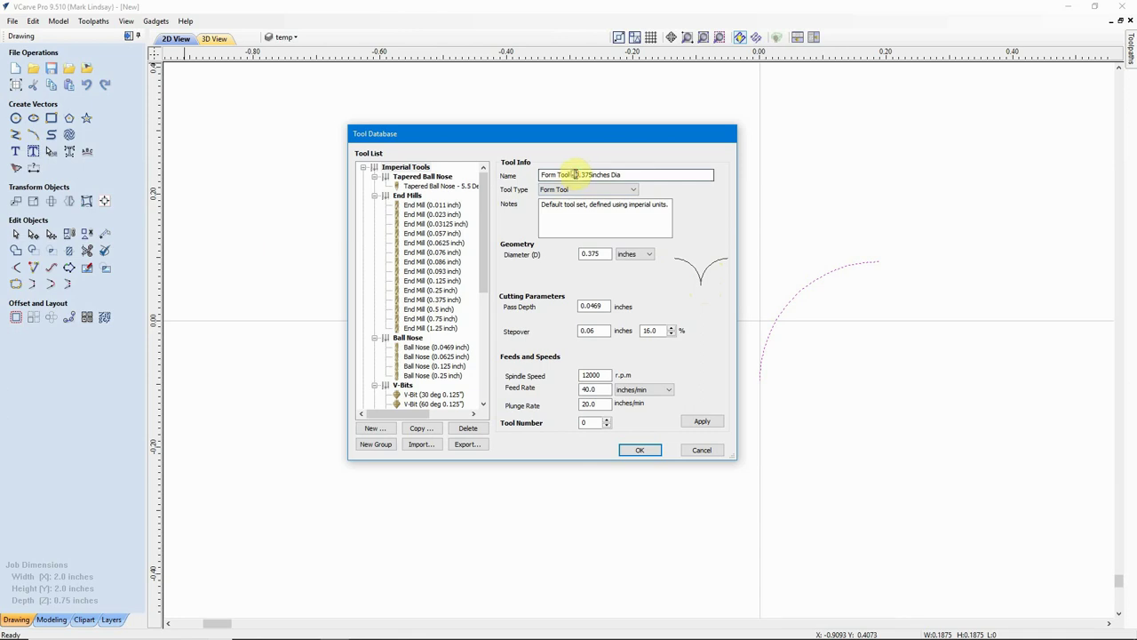
drag(576, 174, 537, 176)
key(BackSpace)
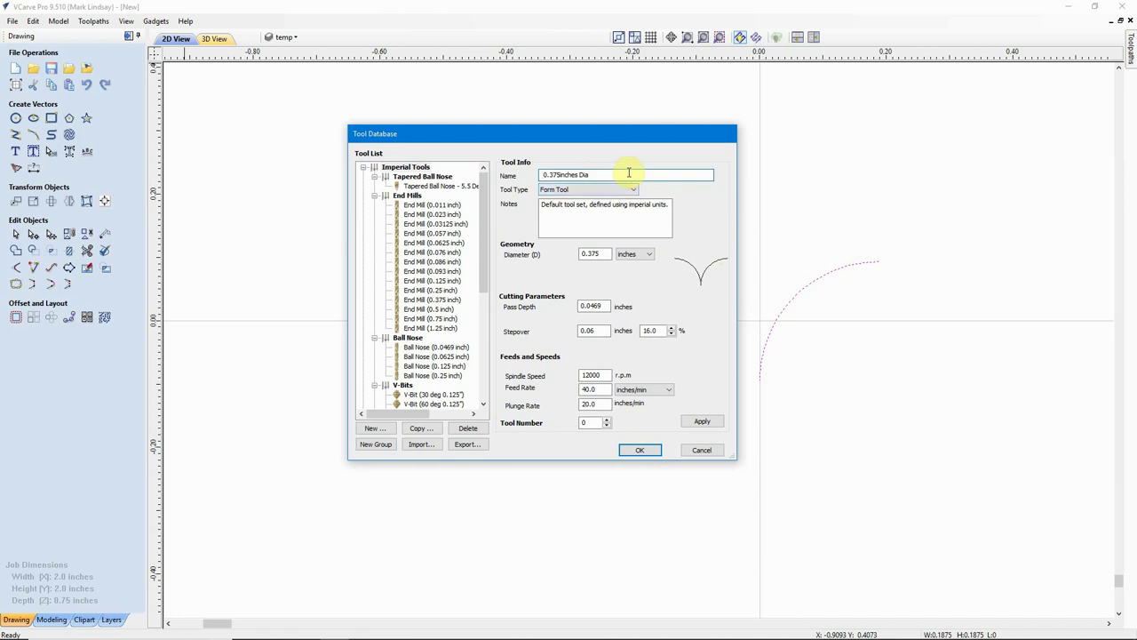
click(561, 175)
click(541, 175)
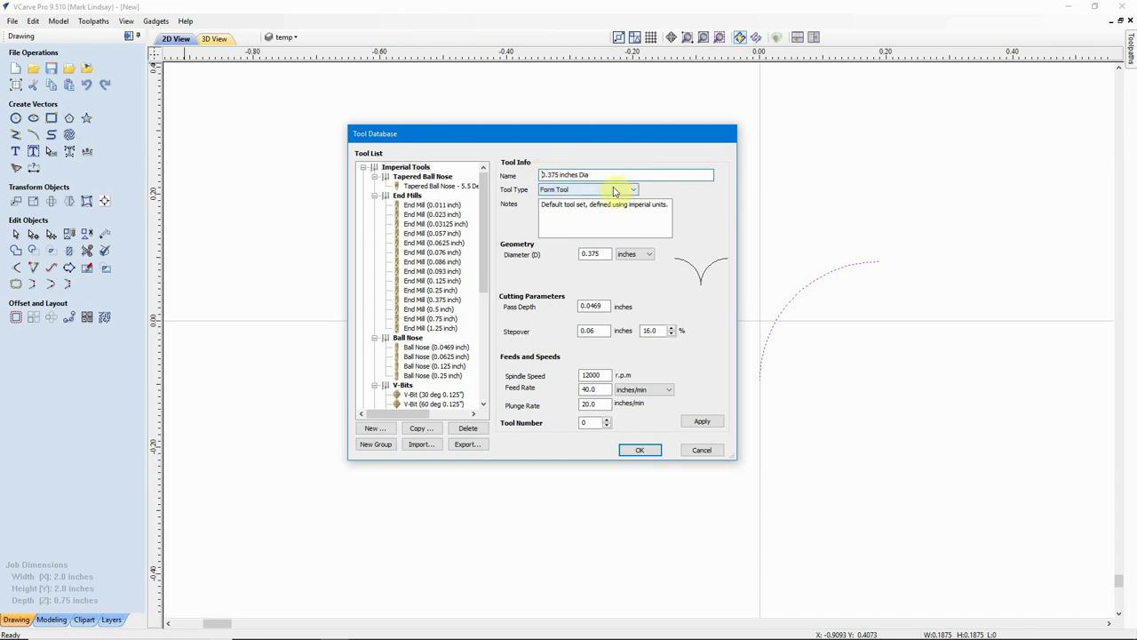
key(Delete)
text(1875 Radius)
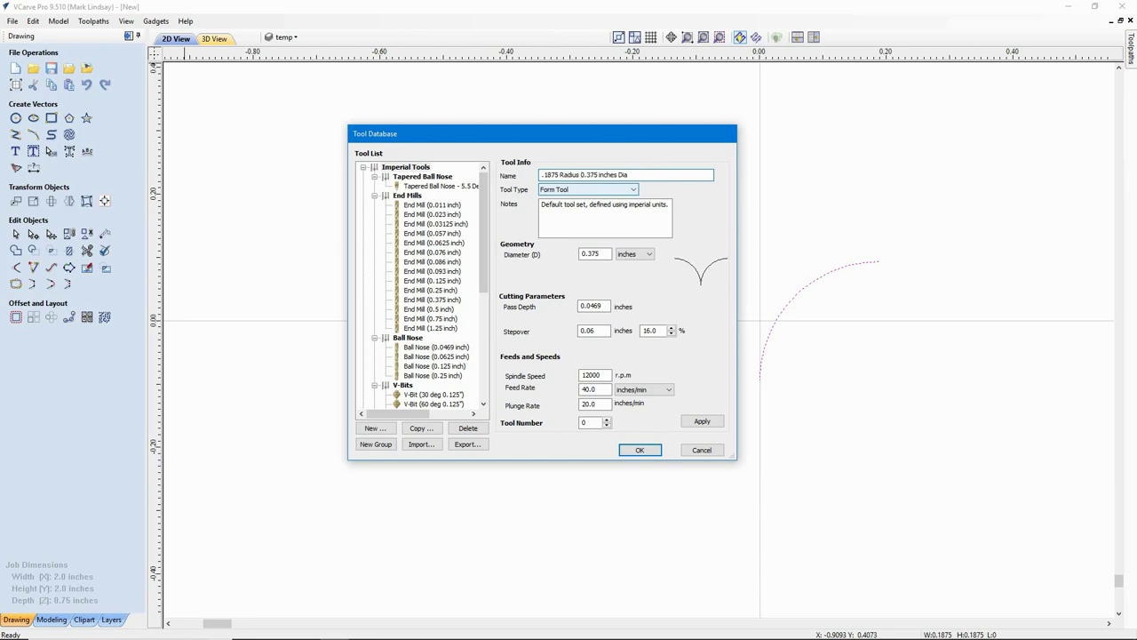
double_click(612, 174)
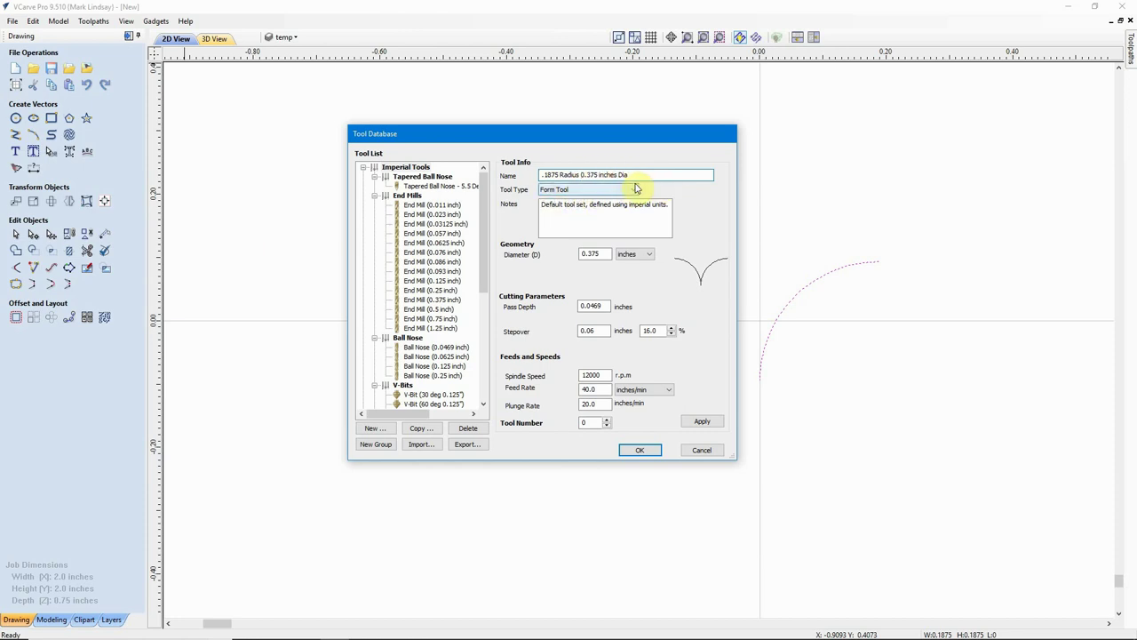
key(BackSpace)
click(620, 174)
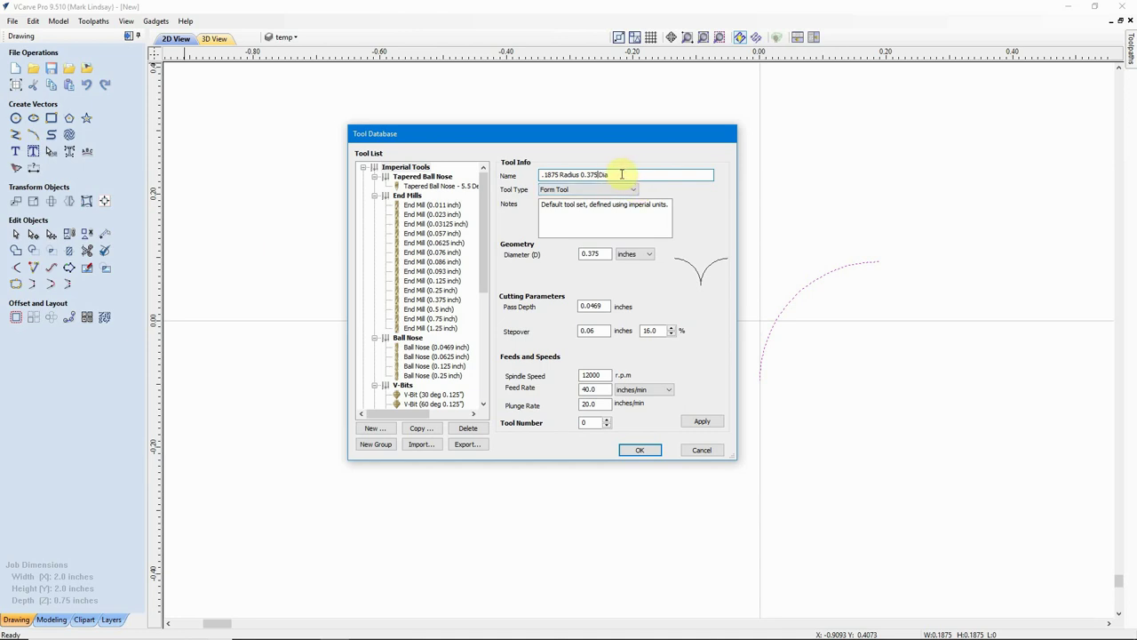
text(meter Plunge Point Roundover)
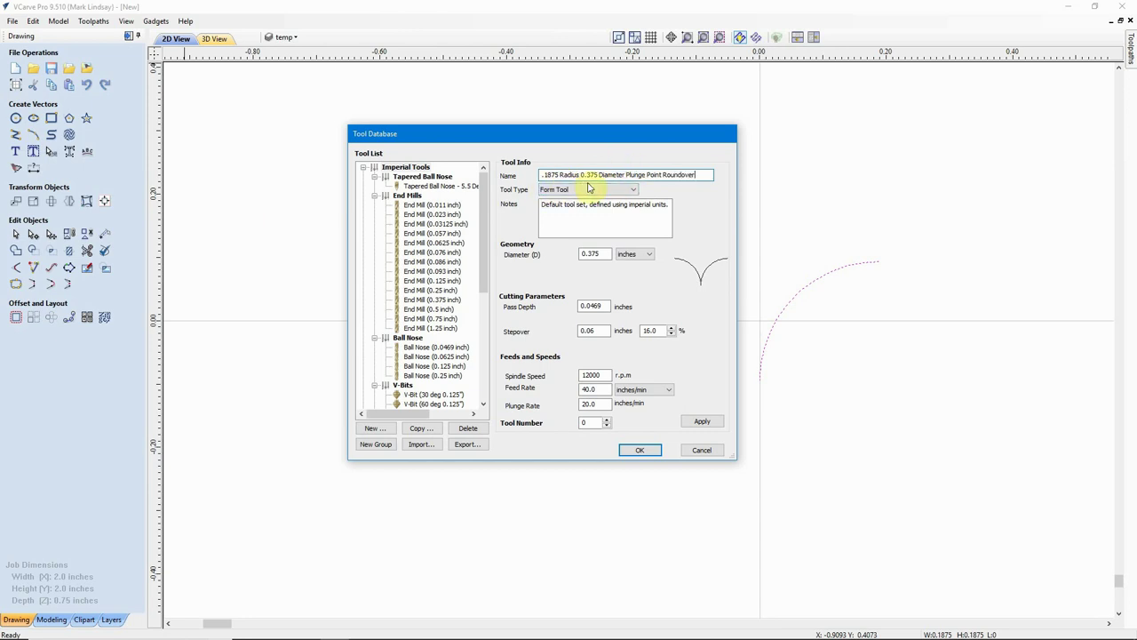
click(544, 174)
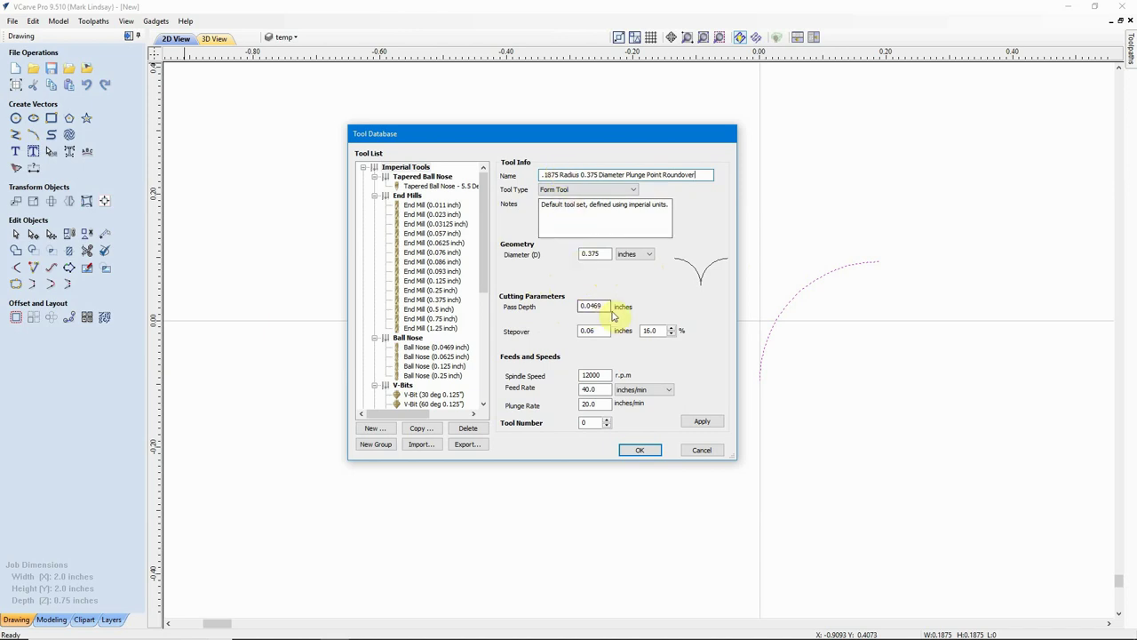
Set the roundover tool's pass depth to 0.1875 inches and apply its settings to the database
click(607, 305)
drag(607, 305, 589, 307)
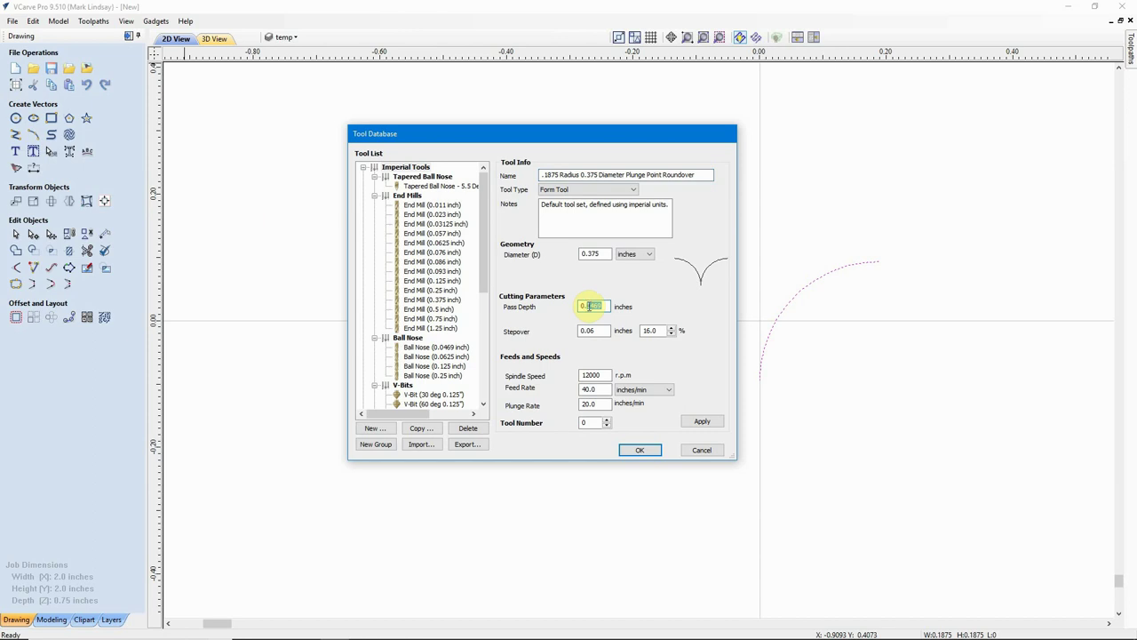
text(1)
click(592, 331)
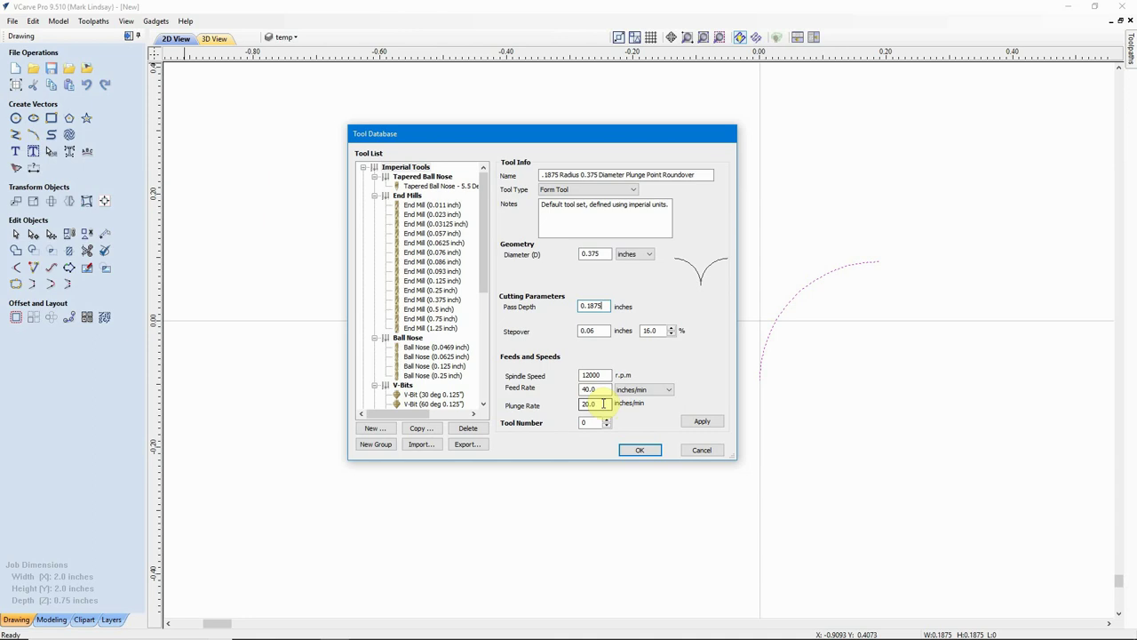
click(702, 422)
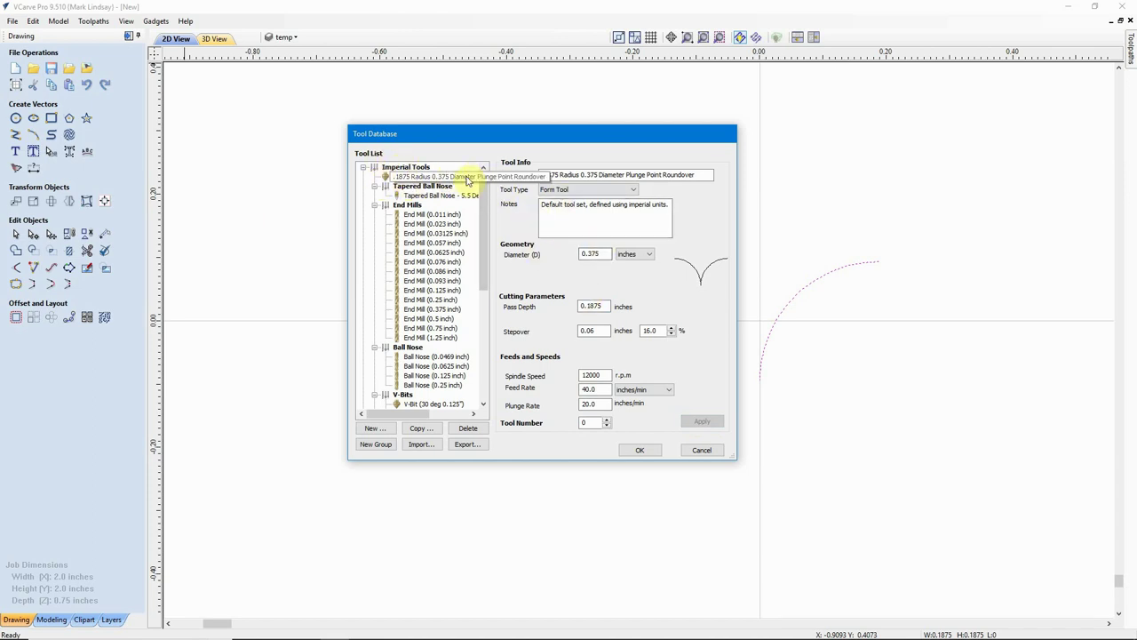
Collapse the imperial V-Bits, Ball Nose and End Mills groups in the tool list
drag(480, 220, 484, 297)
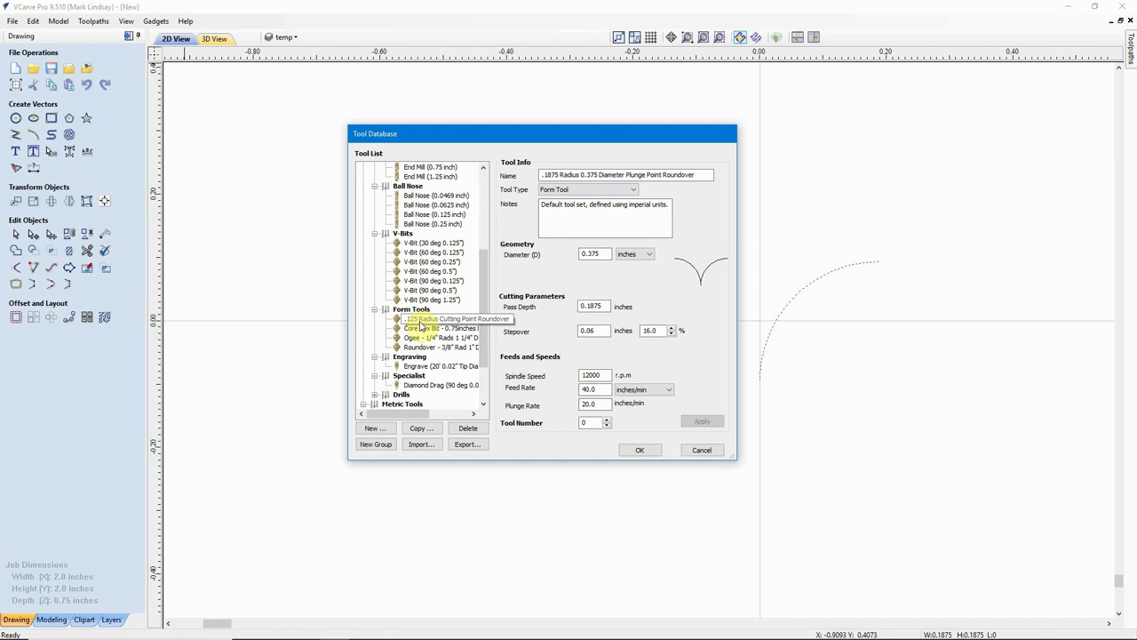
drag(489, 304, 495, 271)
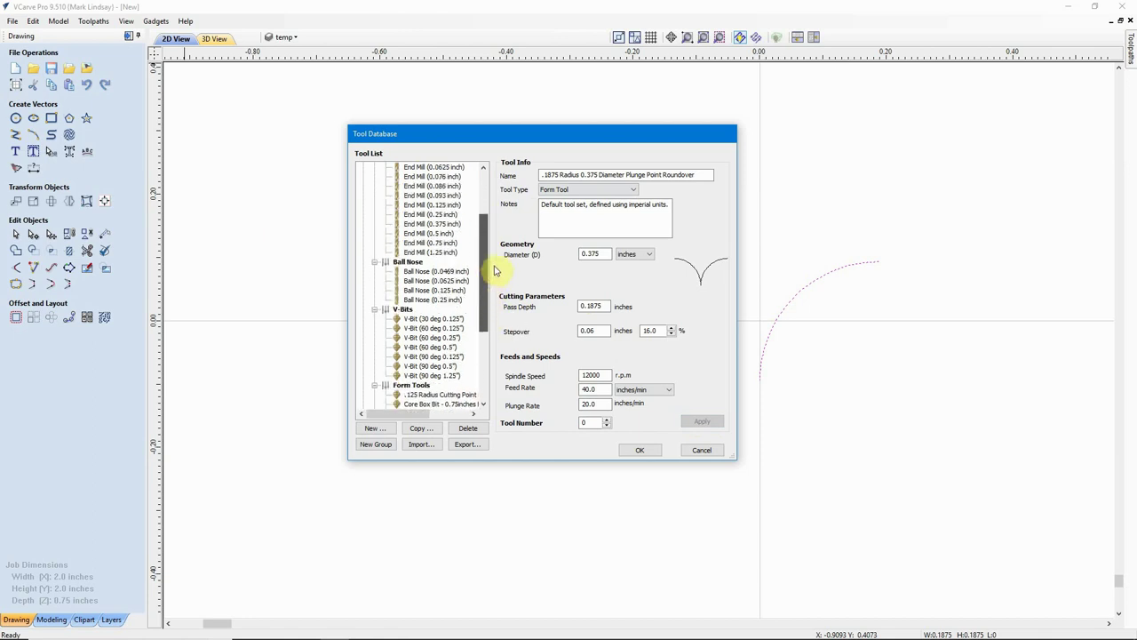
click(374, 309)
click(374, 263)
drag(483, 249, 489, 211)
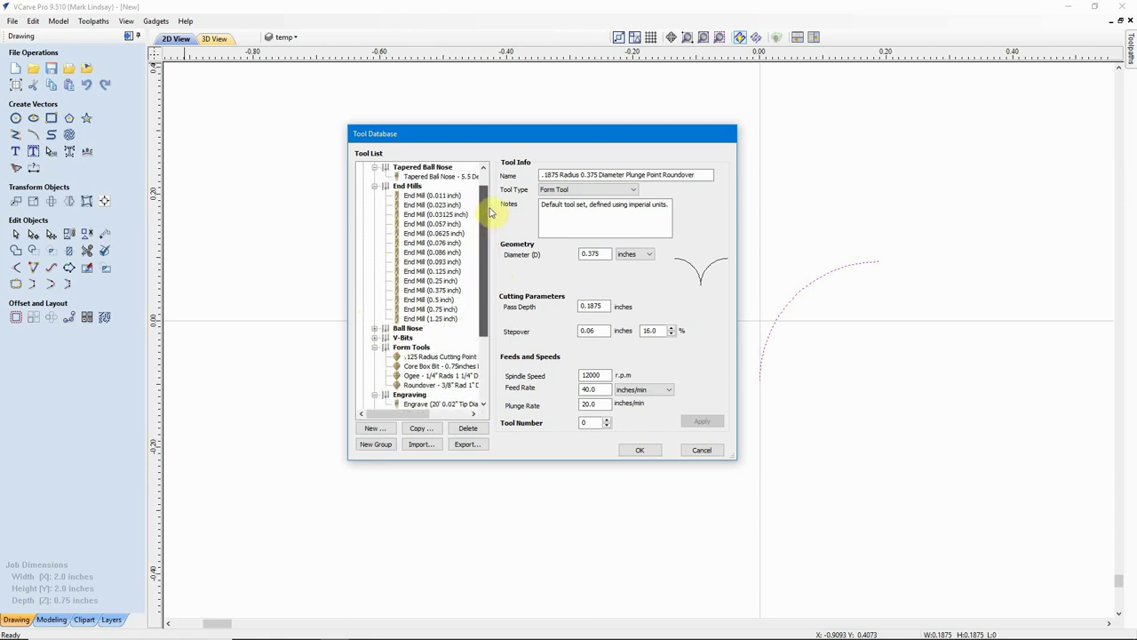
click(374, 186)
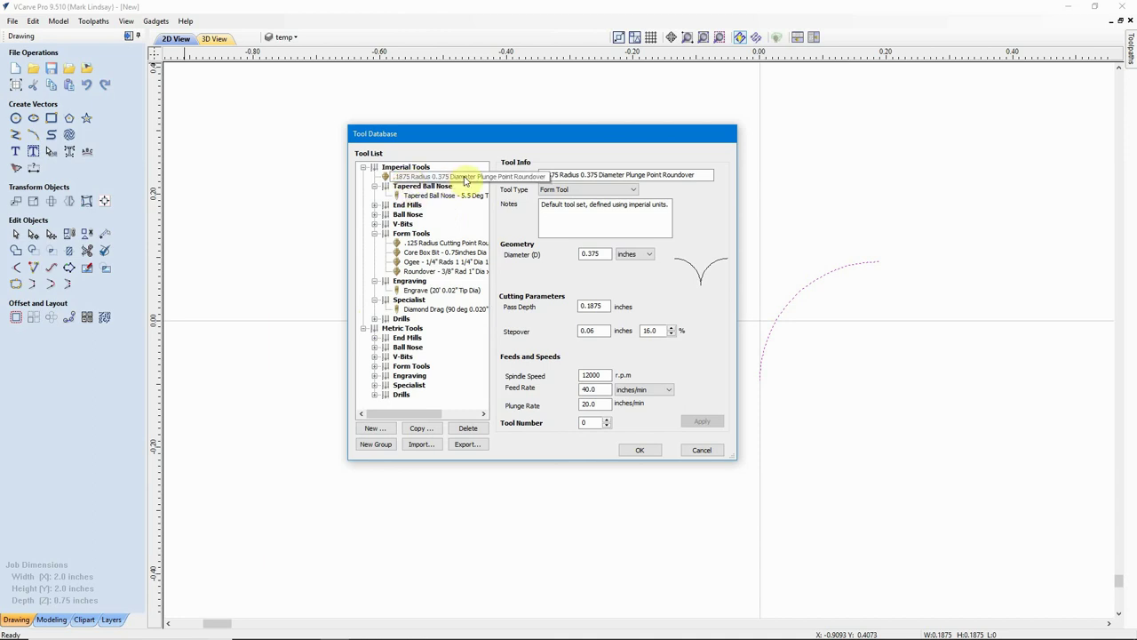
Move the .1875 Radius 0.375 Diameter Plunge Point Roundover tool into the imperial Form Tools group
click(416, 234)
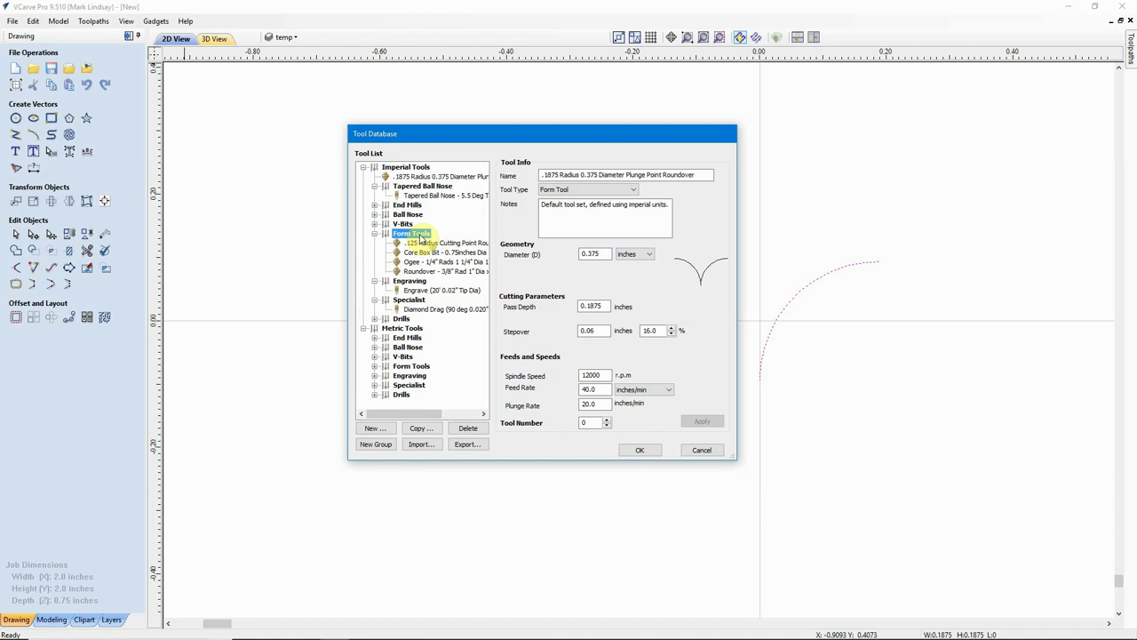
drag(419, 239, 419, 236)
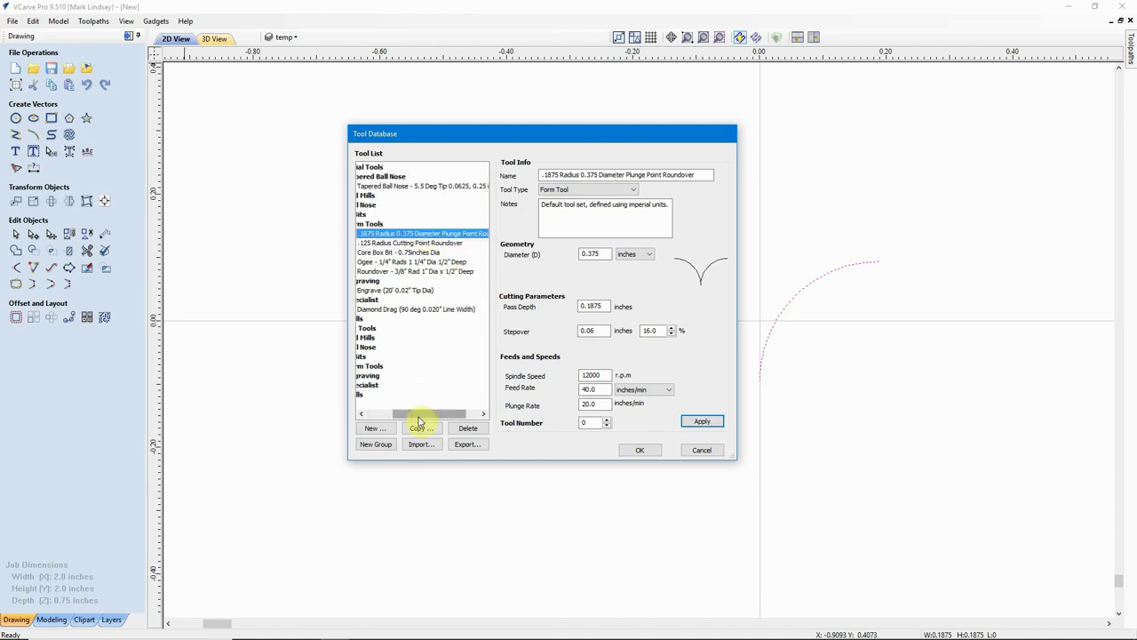
mouse_move(397, 415)
mouse_down()
mouse_move(414, 416)
mouse_move(396, 416)
mouse_up()
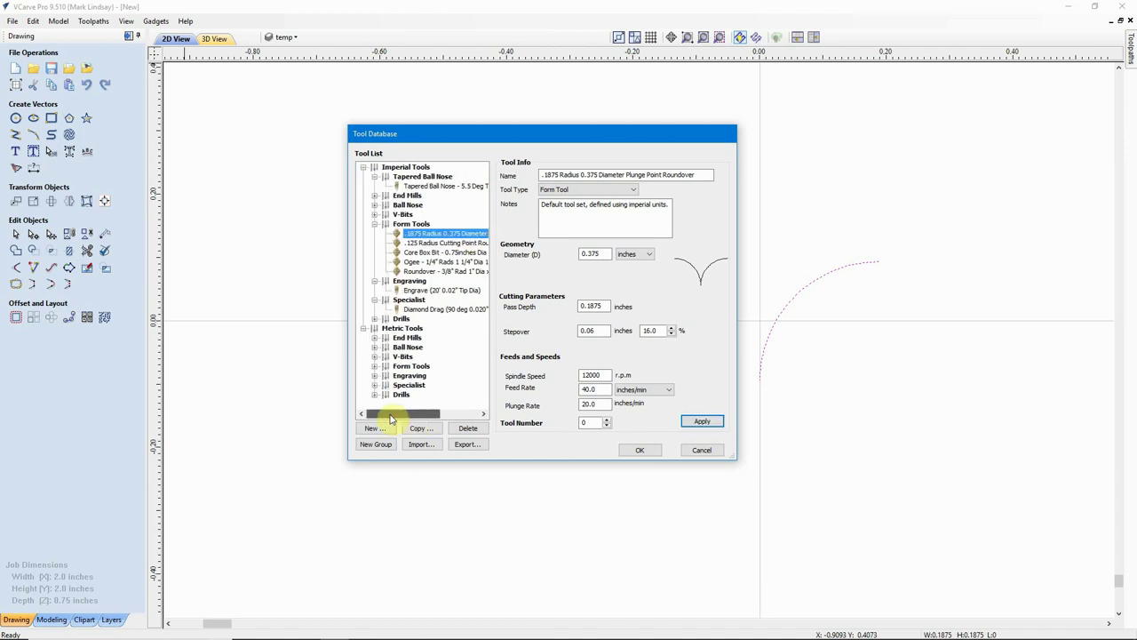
Compare the .125 Radius Cutting Point Roundover tool with the .1875 roundover and close the tool database, keeping the changes
click(421, 244)
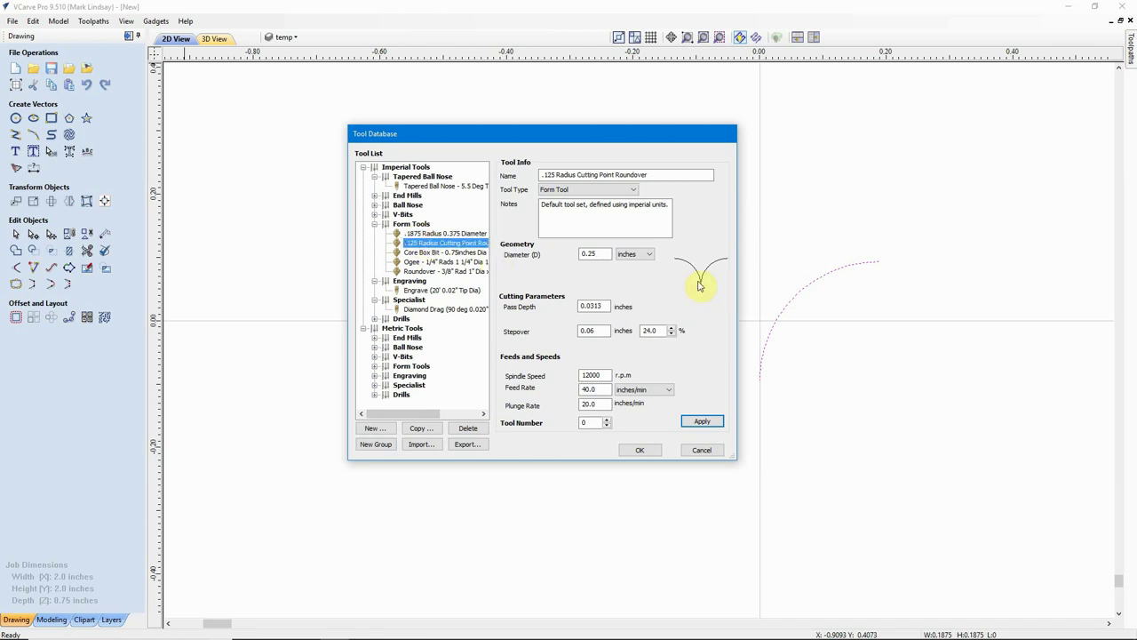
click(434, 233)
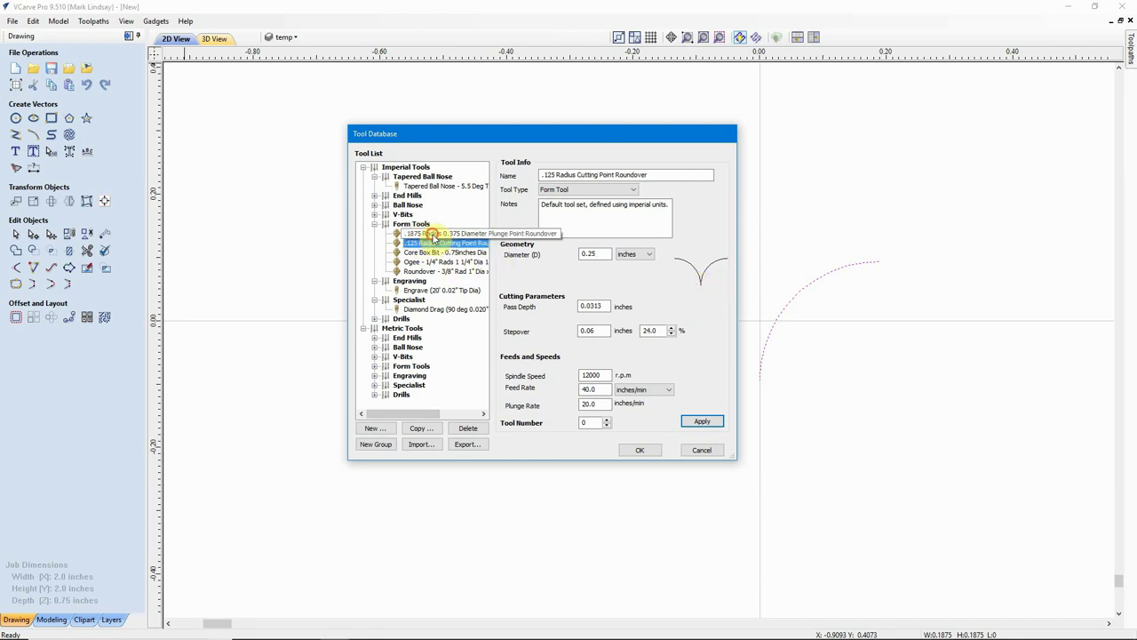
click(640, 450)
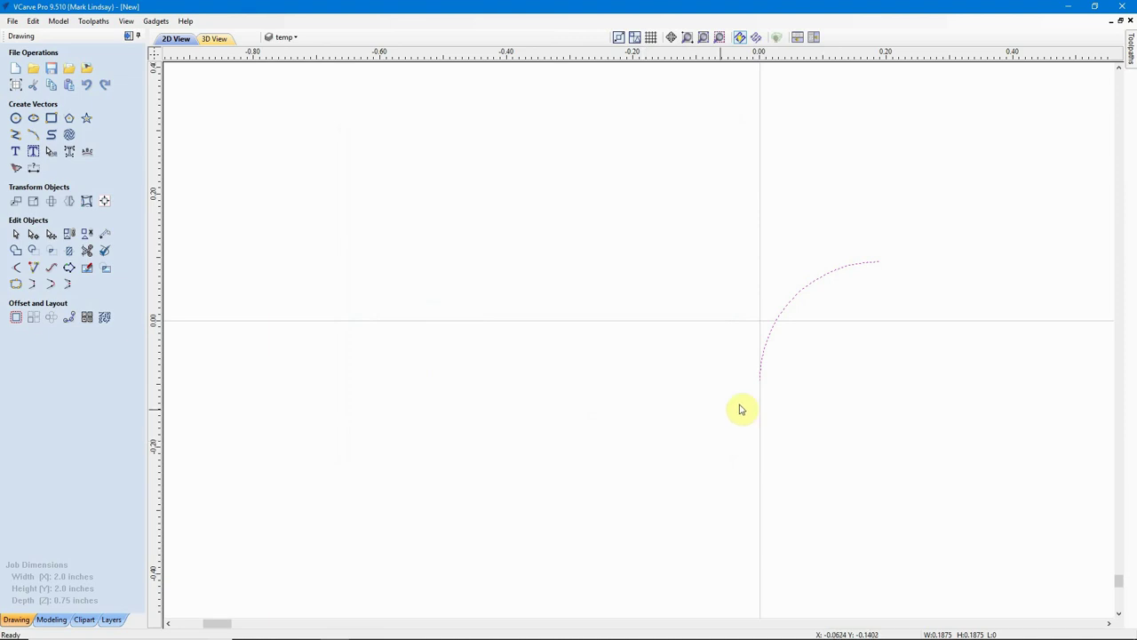
Deselect the half-profile curve and examine the full library of imported router bit profiles around the job area
click(636, 416)
scroll(636, 416, down, 6)
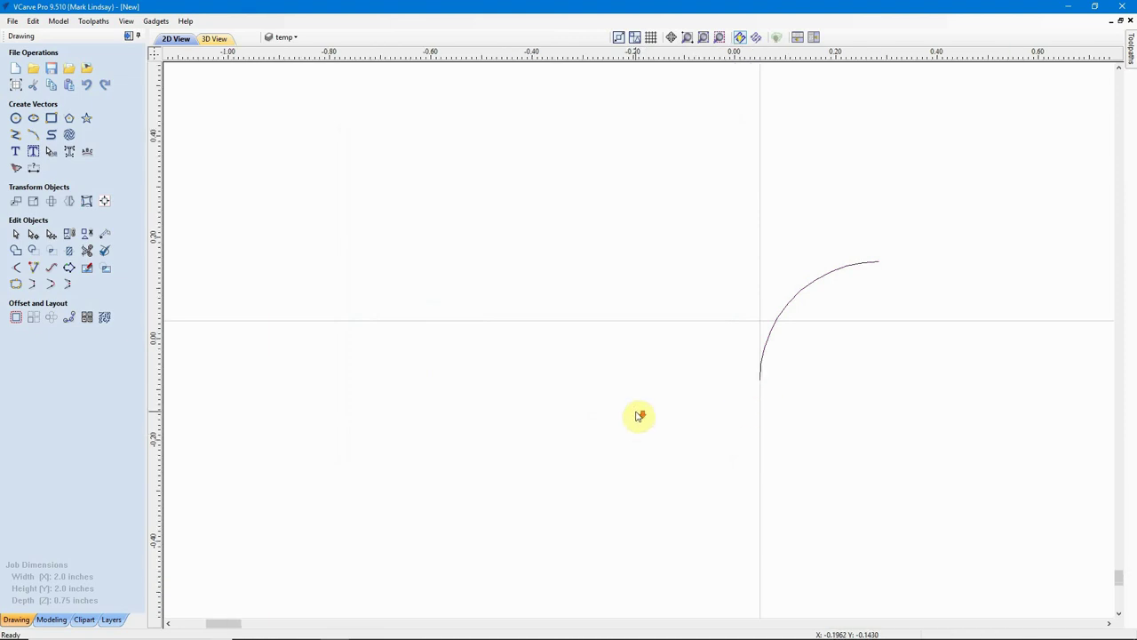
scroll(636, 416, down, 8)
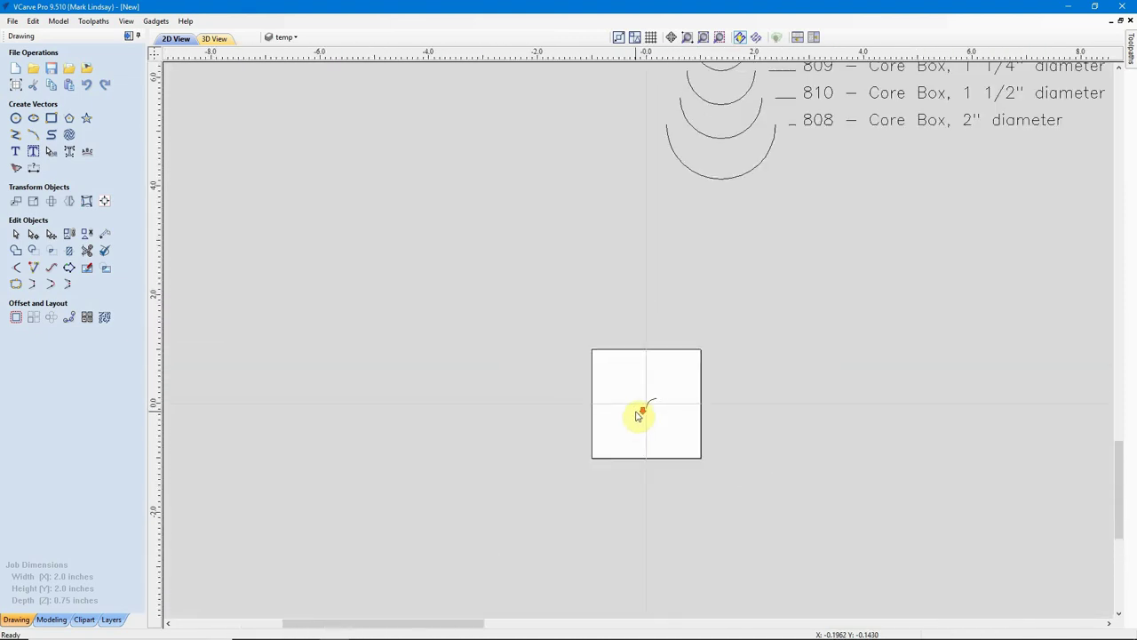
scroll(640, 414, down, 6)
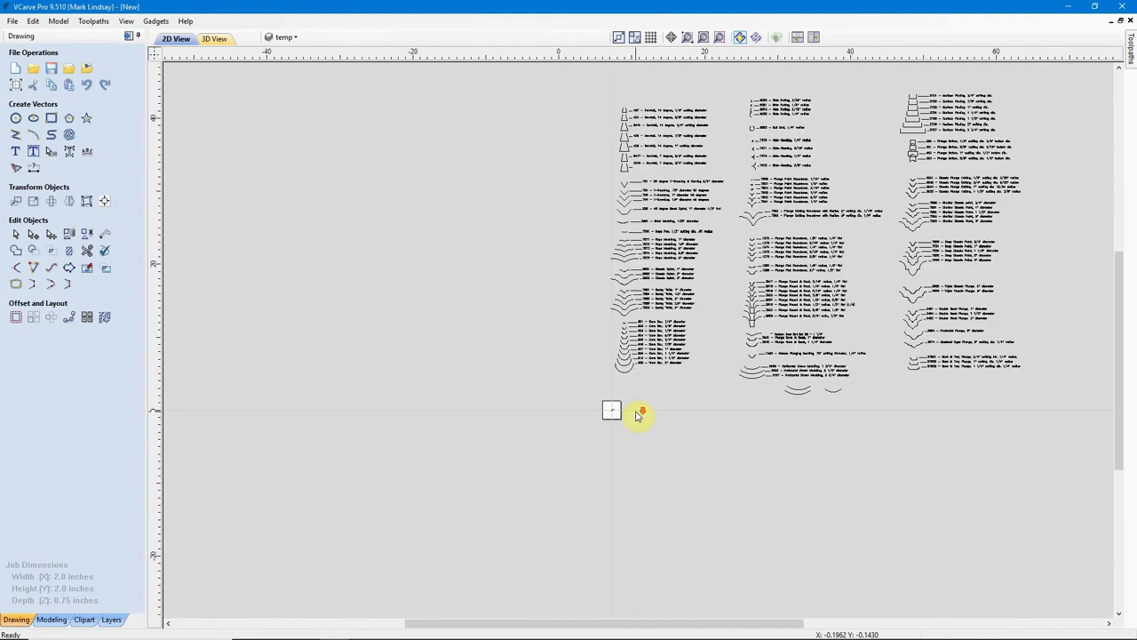
scroll(751, 383, up, 3)
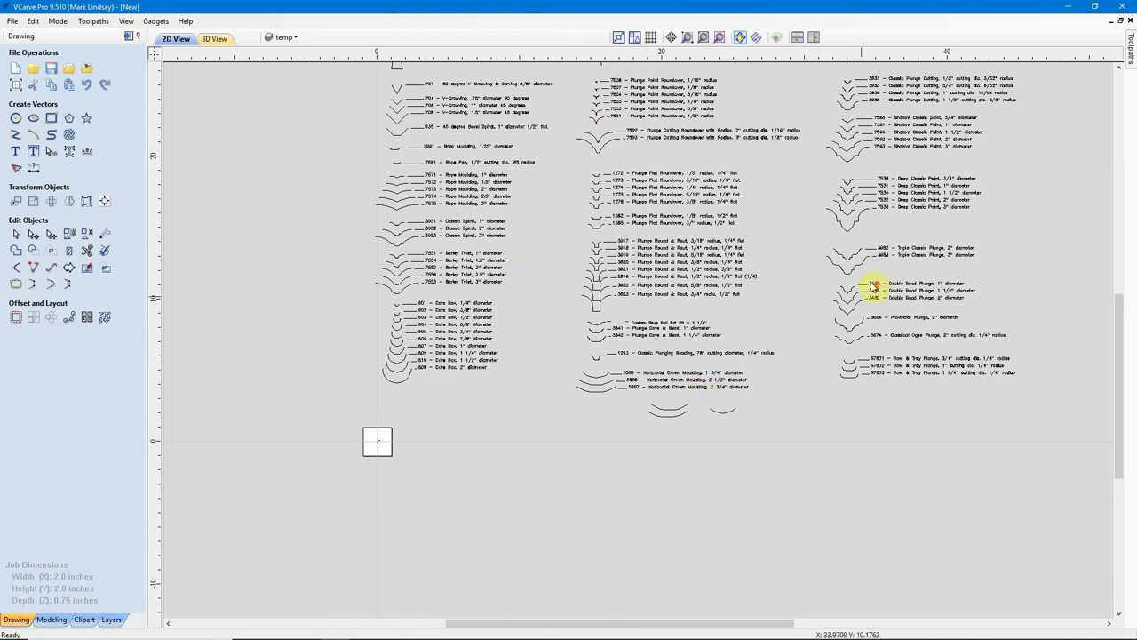
scroll(867, 283, up, 3)
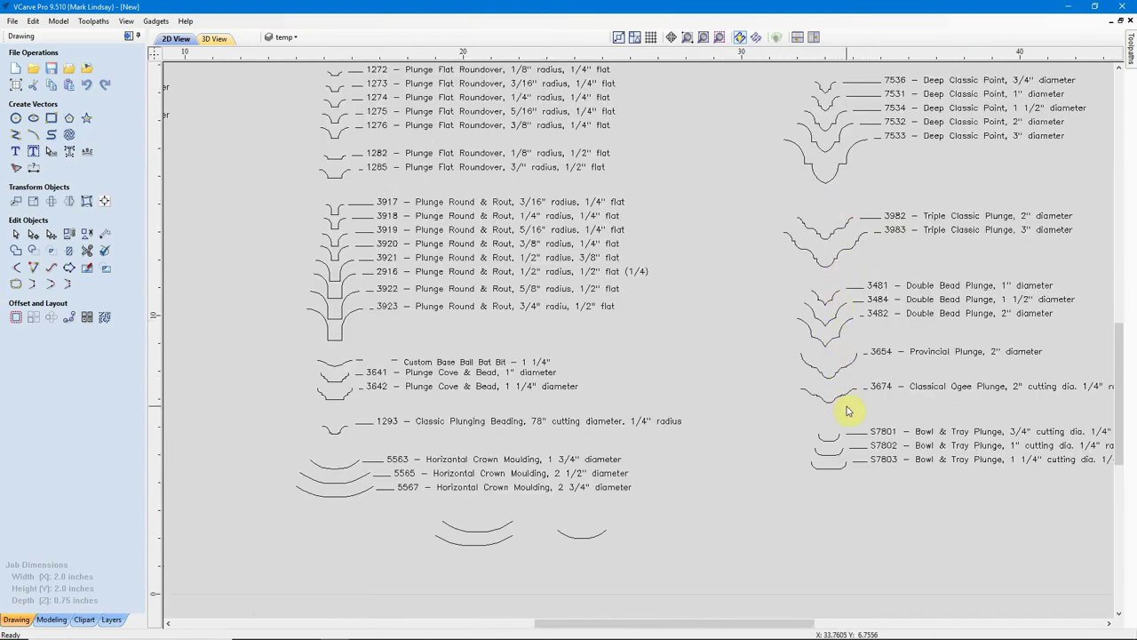
scroll(857, 406, down, 3)
scroll(857, 407, down, 3)
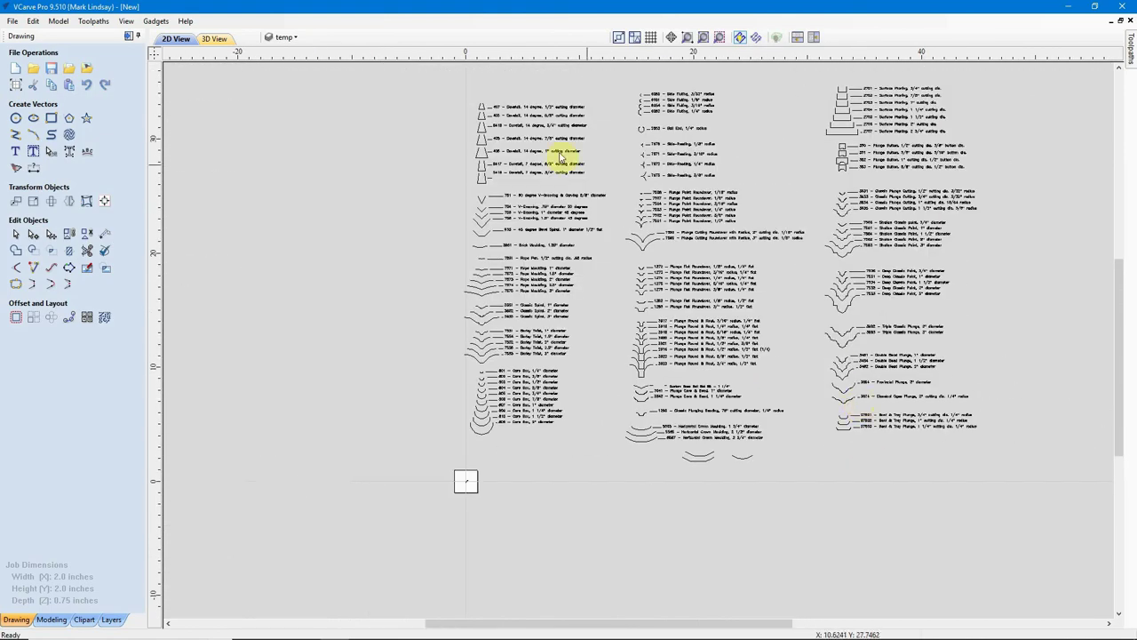
Examine the 14 degree and 7 degree dovetail bit profiles in the imported library
scroll(490, 112, up, 4)
scroll(471, 184, up, 3)
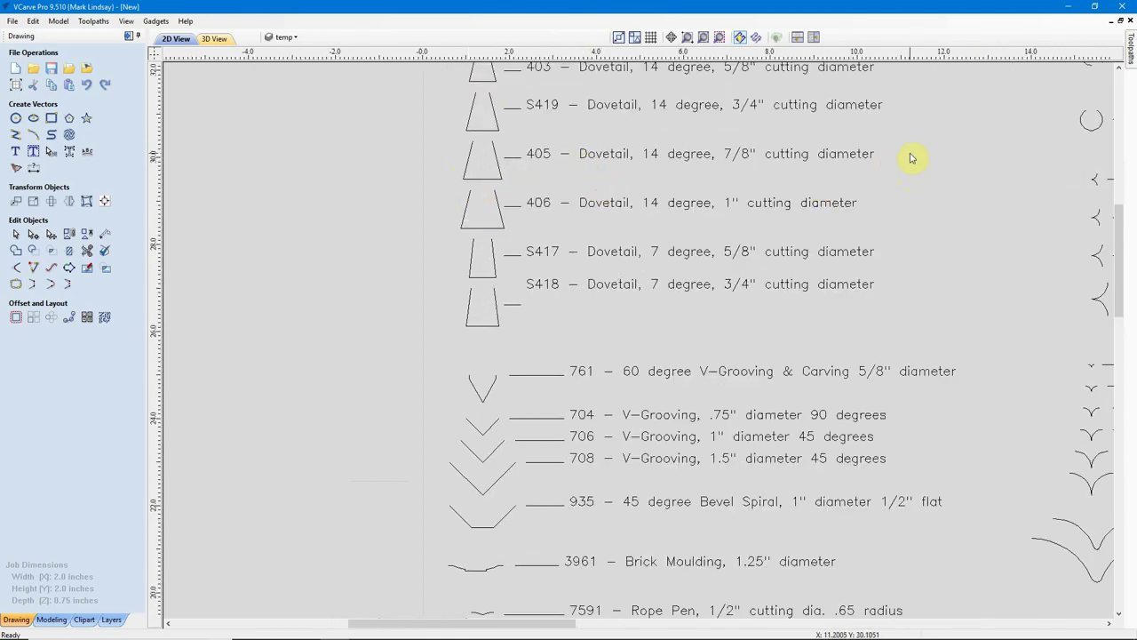
middle_drag(909, 154, 902, 217)
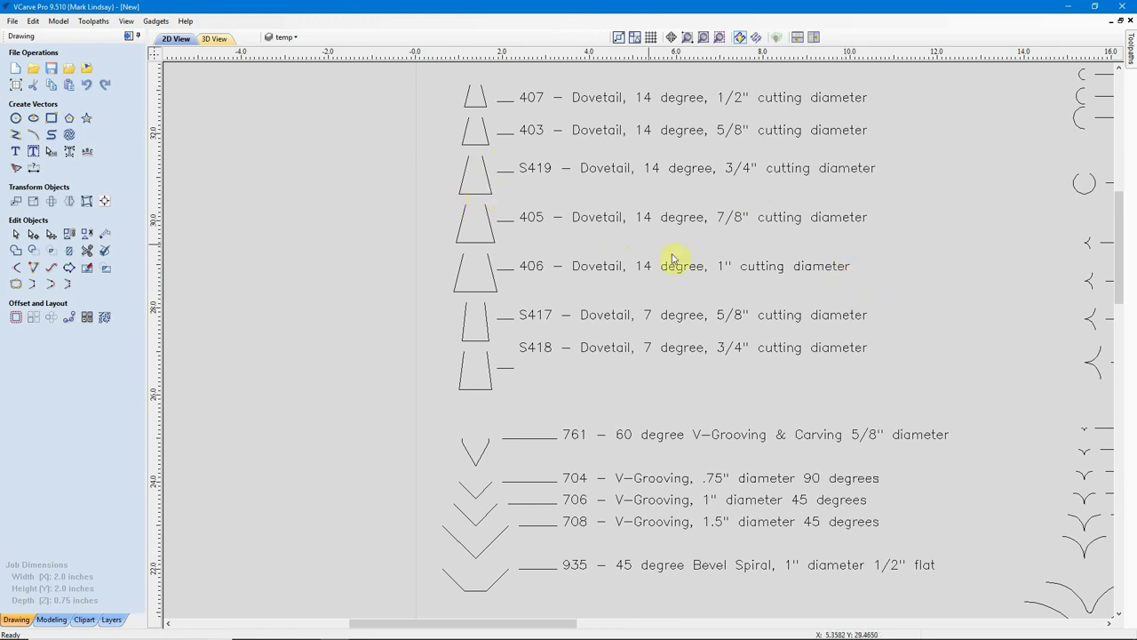
click(478, 192)
scroll(497, 200, down, 3)
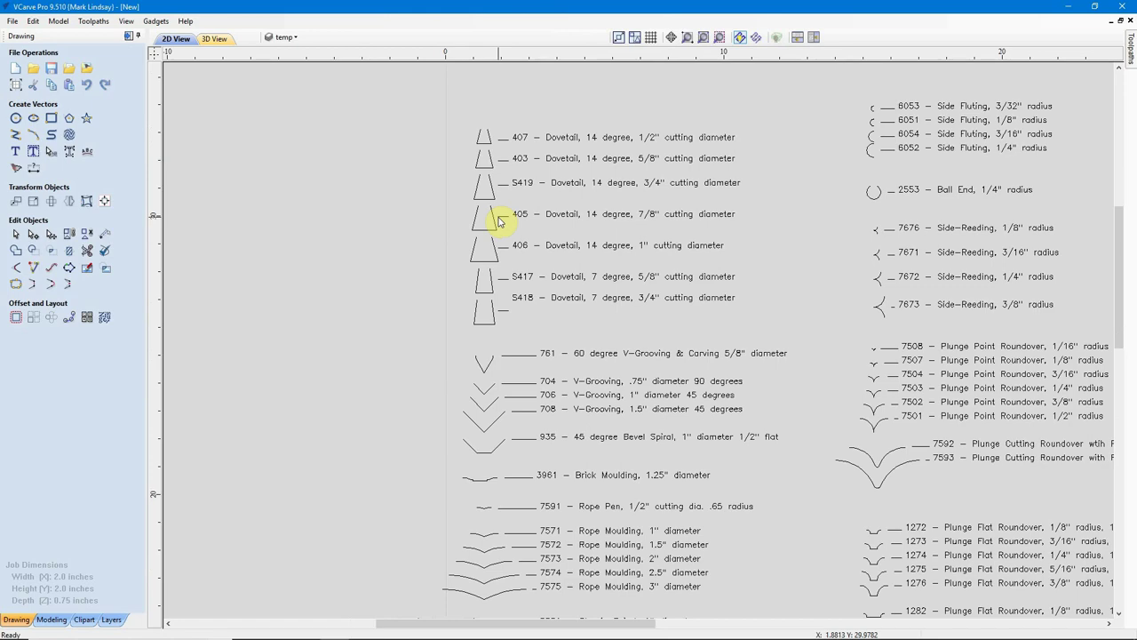
scroll(500, 222, down, 1)
scroll(502, 220, down, 1)
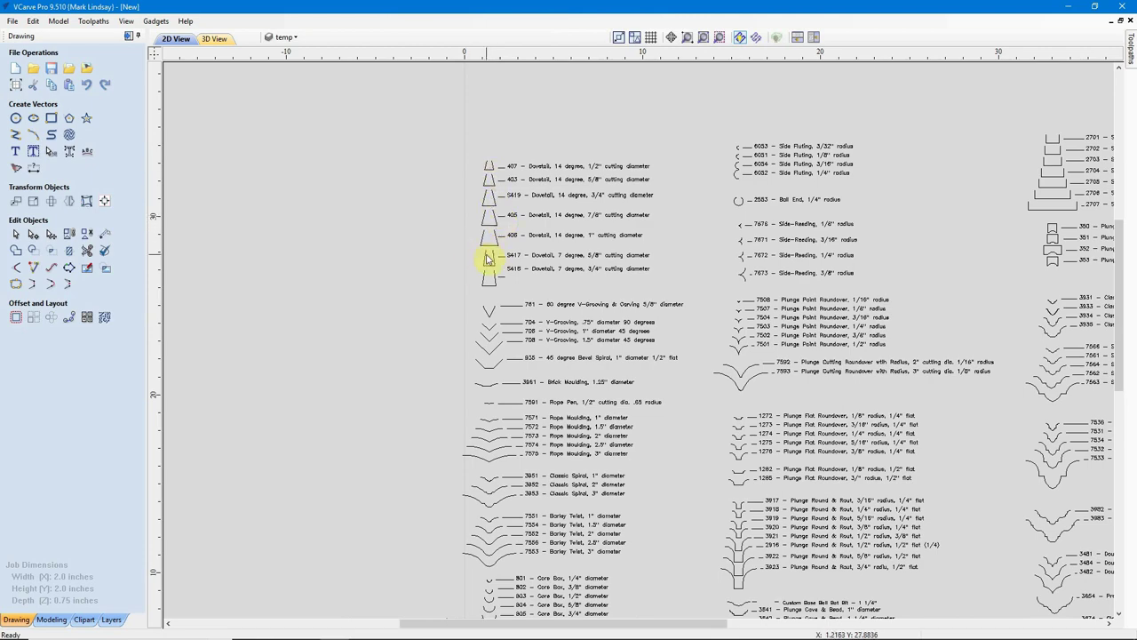
click(551, 255)
scroll(545, 259, down, 2)
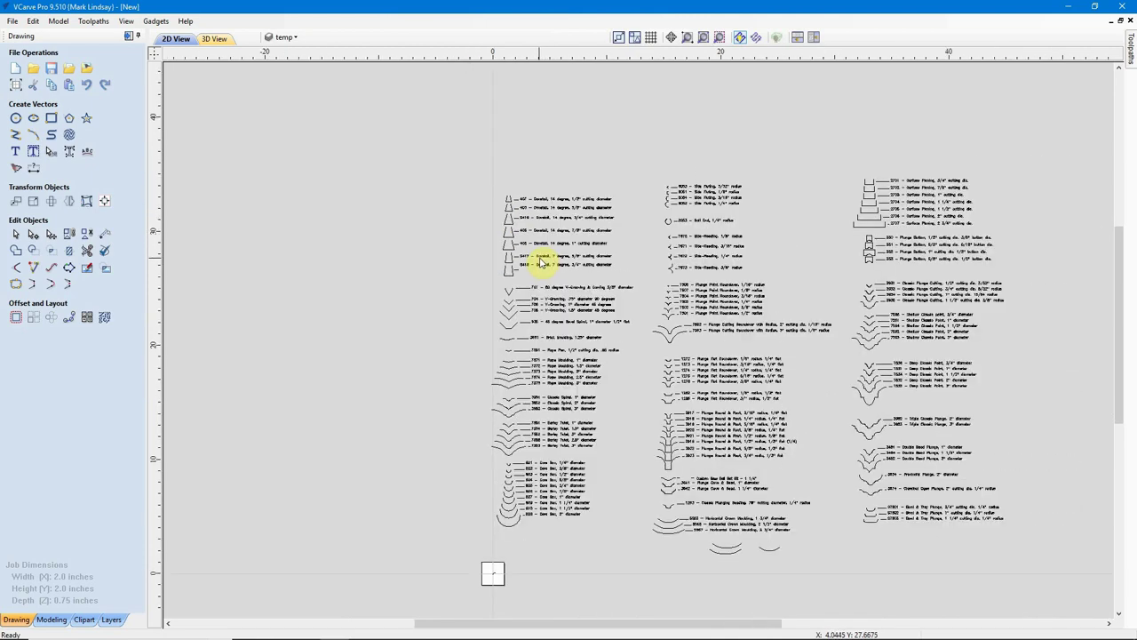
Inspect the 3641 Plunge Cove & Bead profile, selecting its bottom line and adjoining lower curve segment
scroll(840, 532, up, 2)
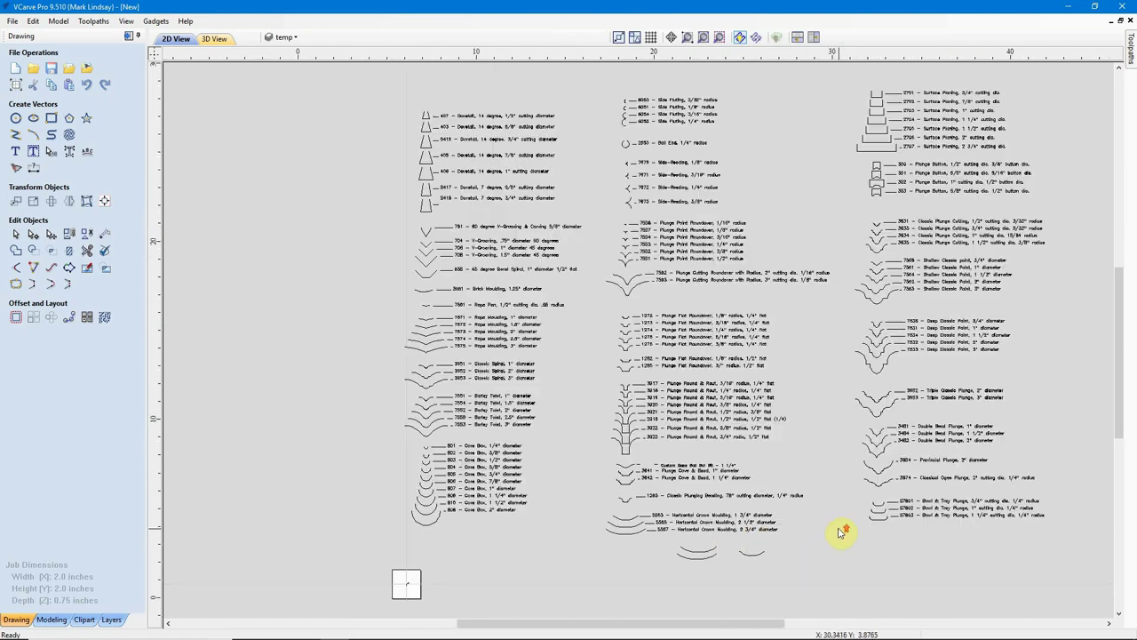
scroll(839, 531, up, 2)
scroll(871, 522, up, 1)
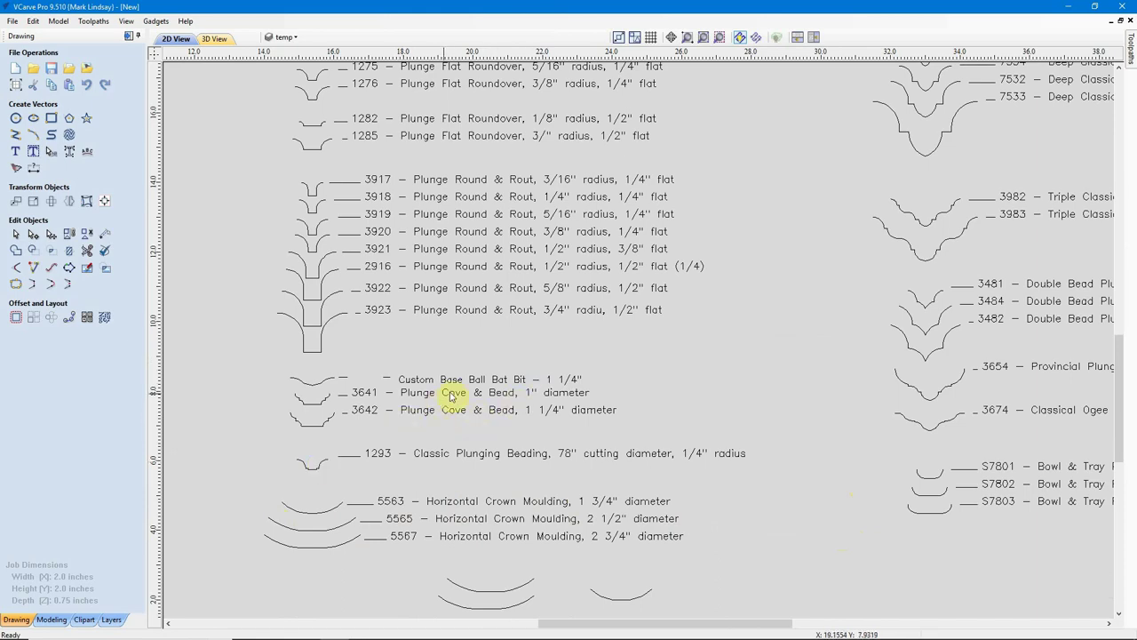
scroll(574, 373, down, 1)
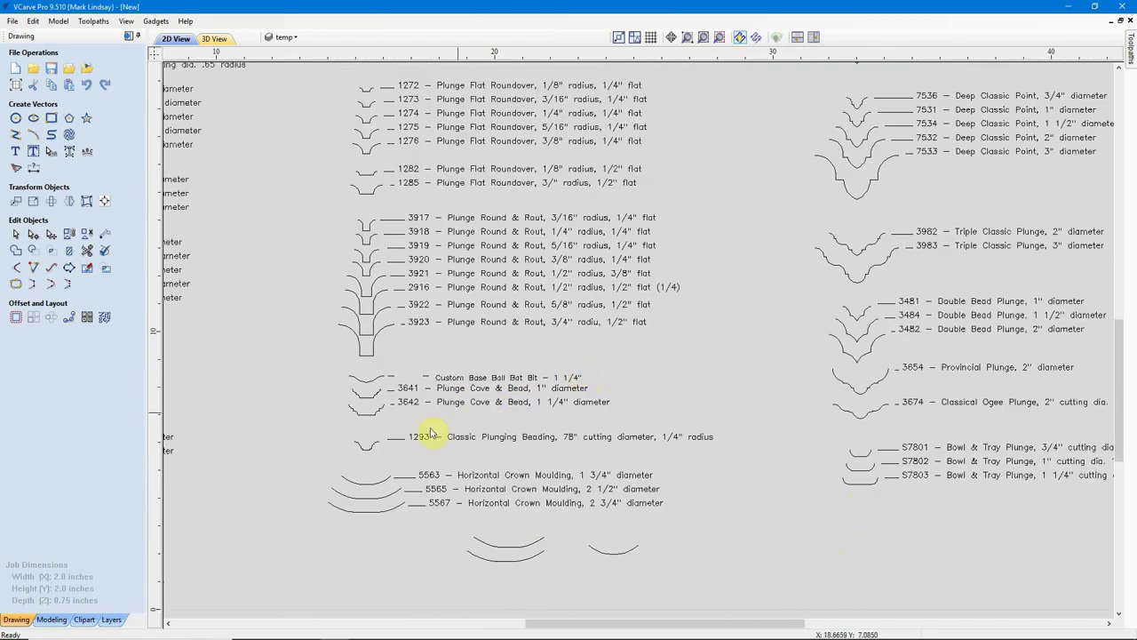
scroll(363, 435, up, 1)
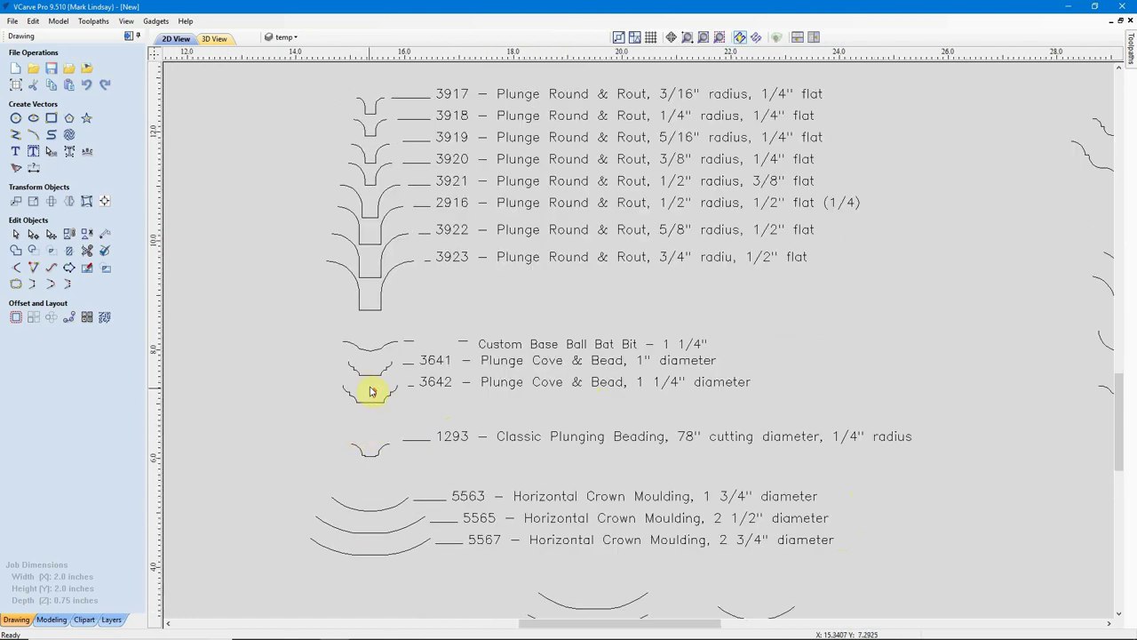
scroll(373, 388, up, 1)
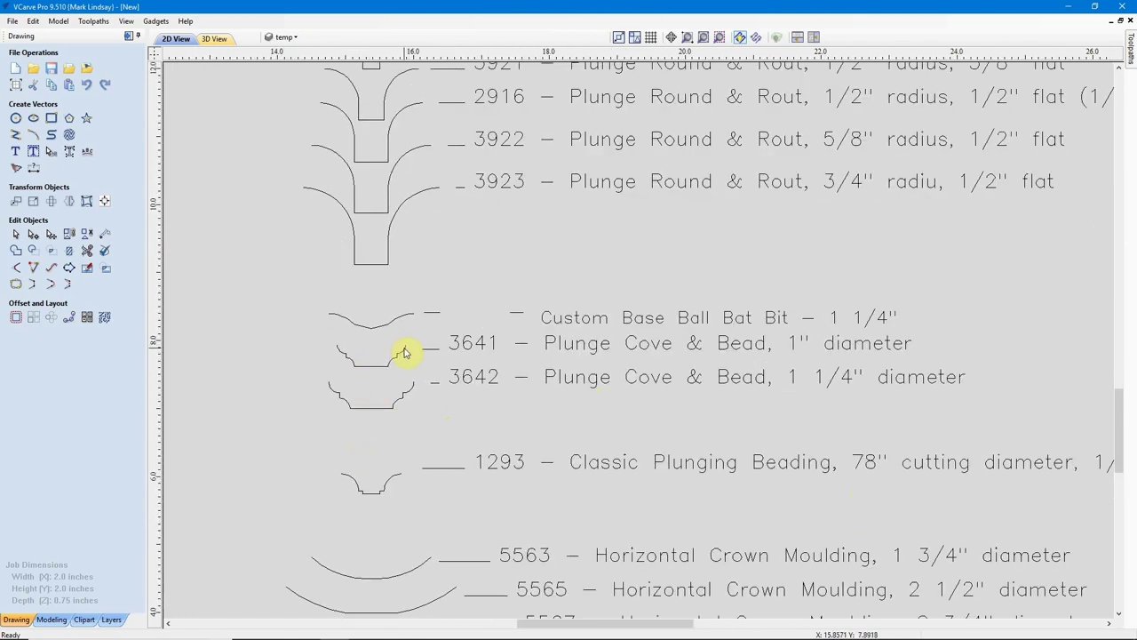
scroll(400, 371, up, 1)
scroll(401, 371, up, 1)
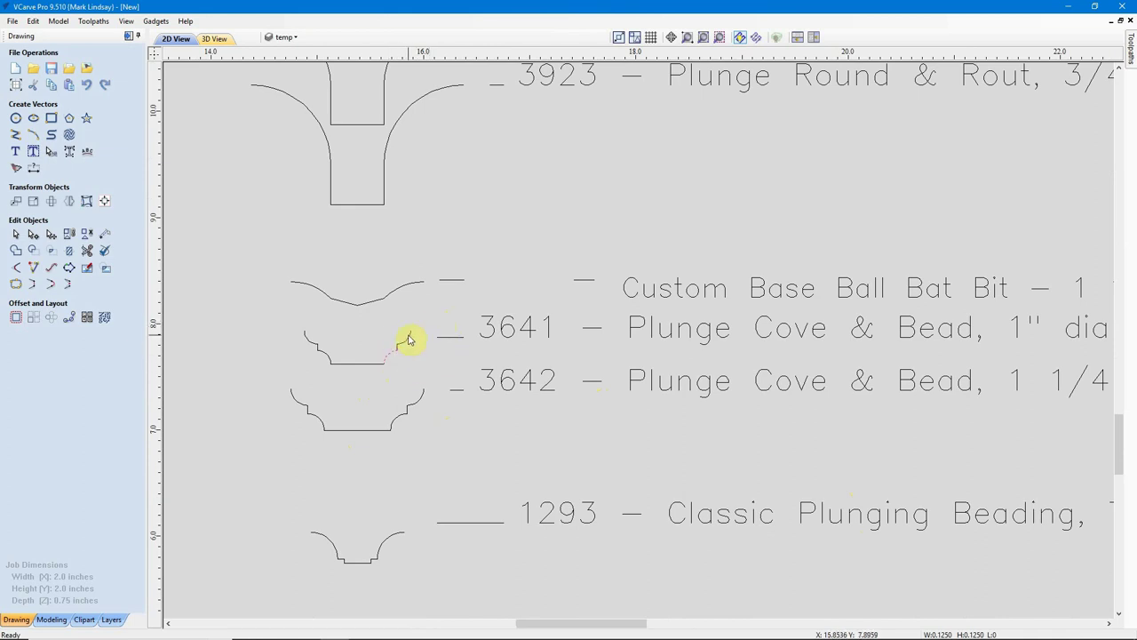
click(366, 364)
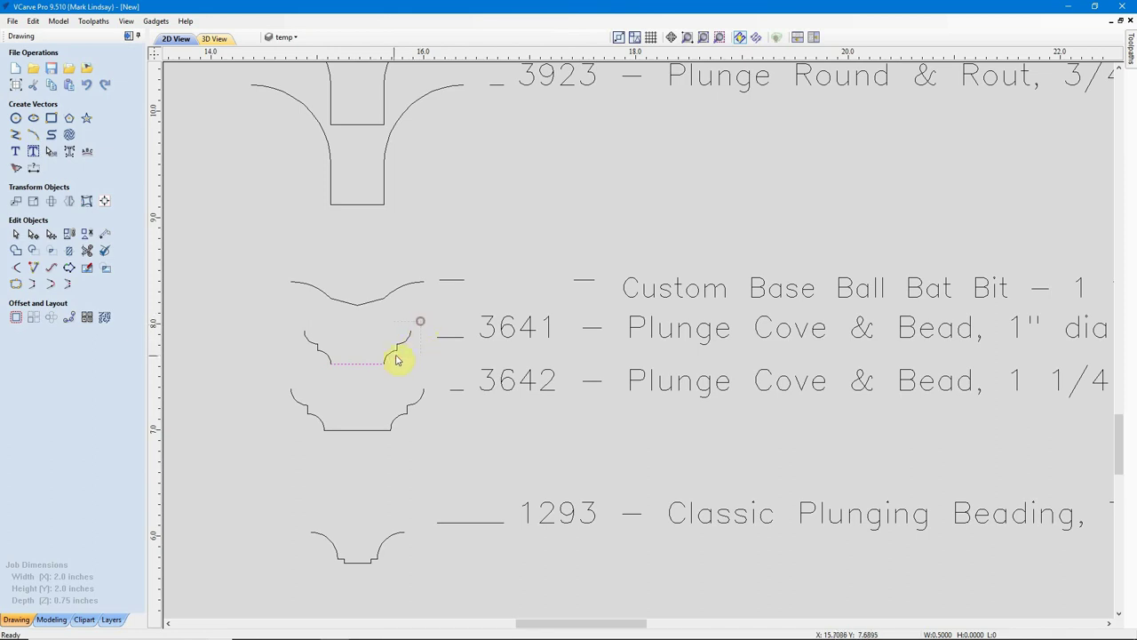
shift+click(400, 359)
key(F3)
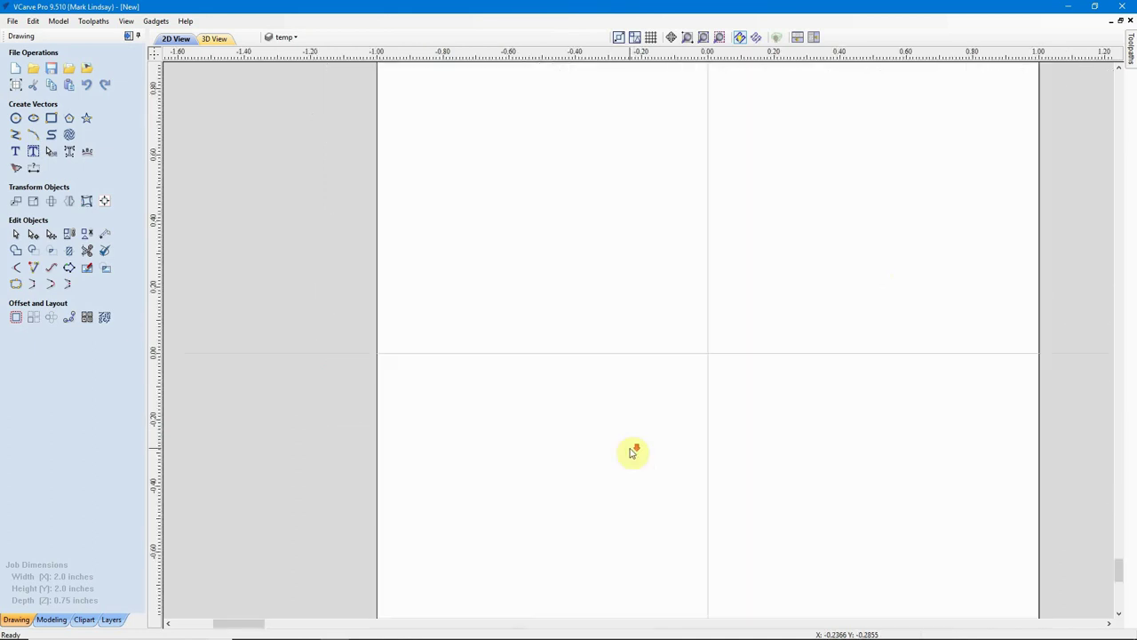
Delete all the imported router bit profile vectors from the drawing
scroll(630, 451, down, 4)
scroll(630, 453, down, 6)
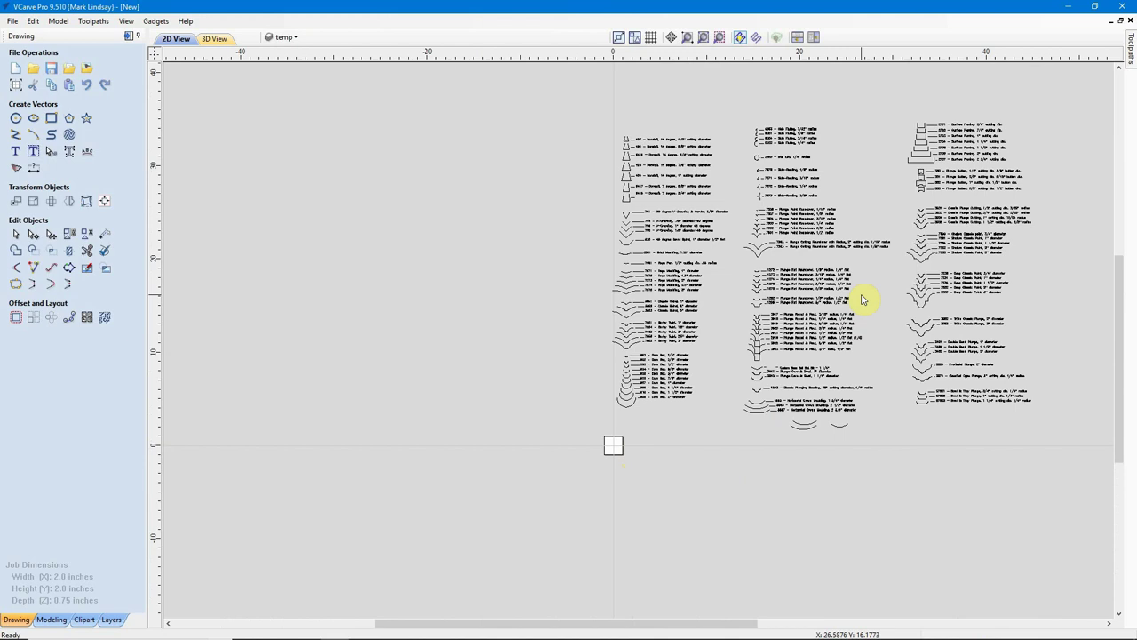
key(ctrl+a)
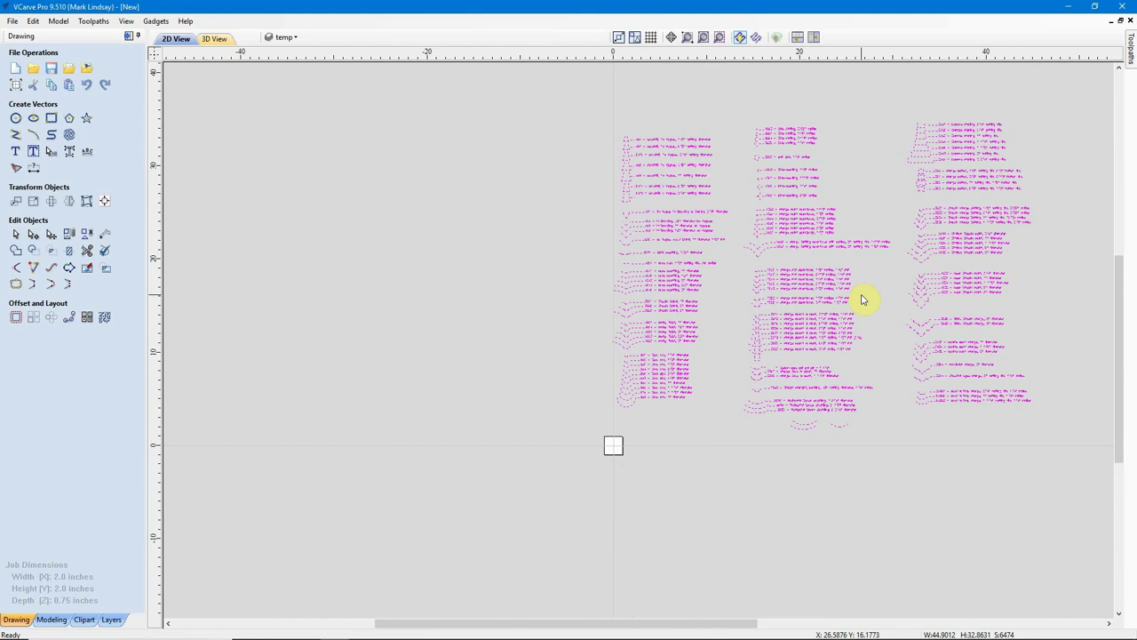
key(Delete)
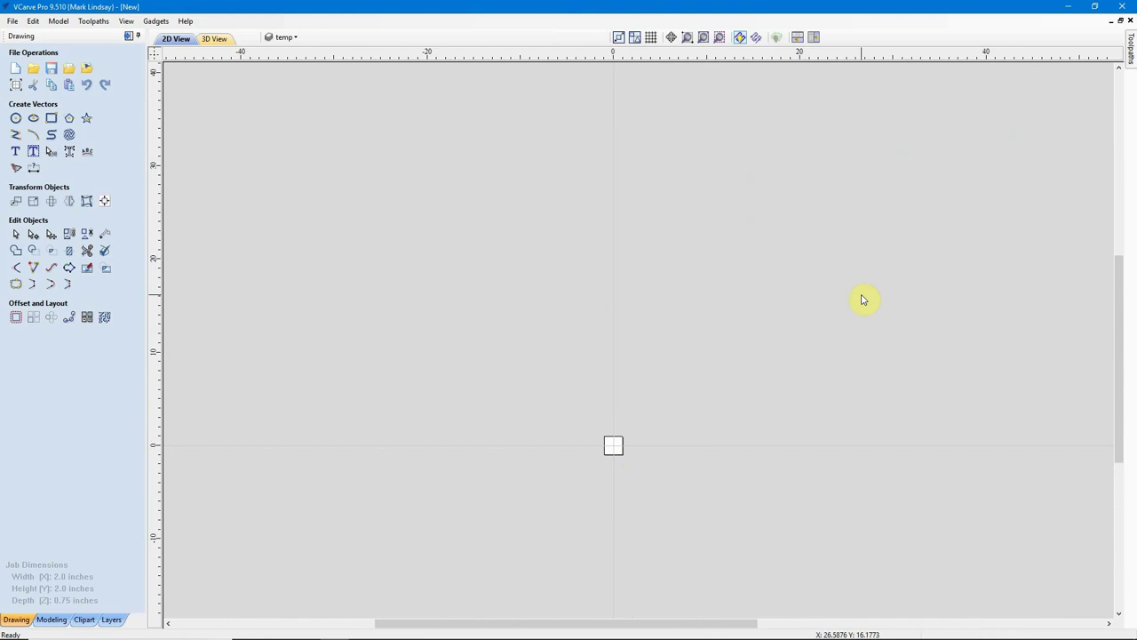
click(720, 37)
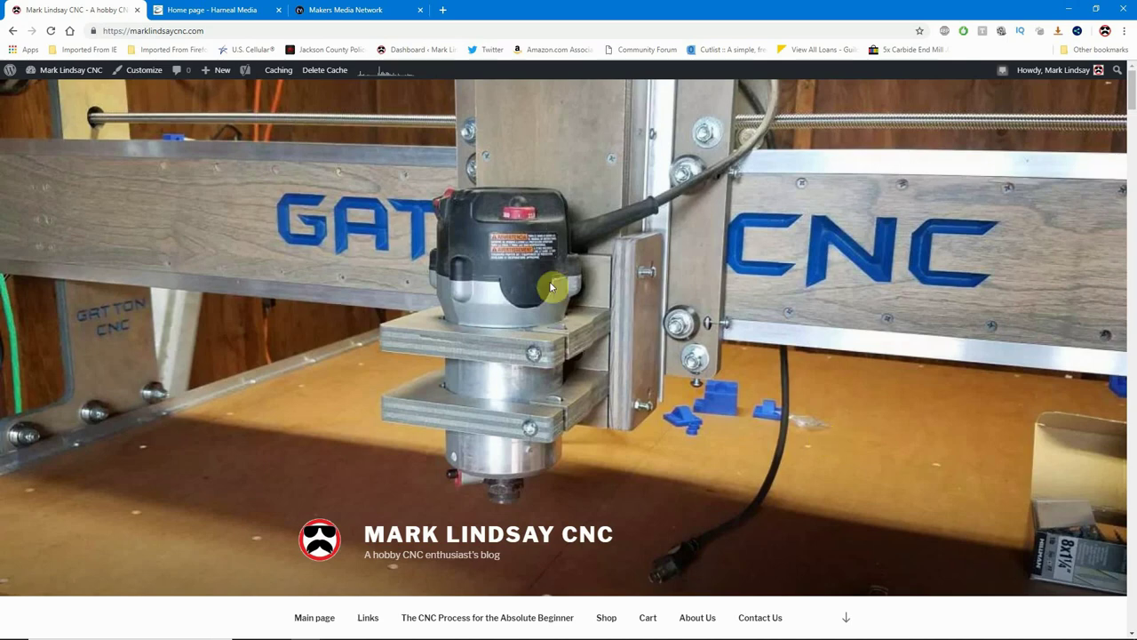
View the Harneal Media and Makers Media Network websites in the browser
click(228, 10)
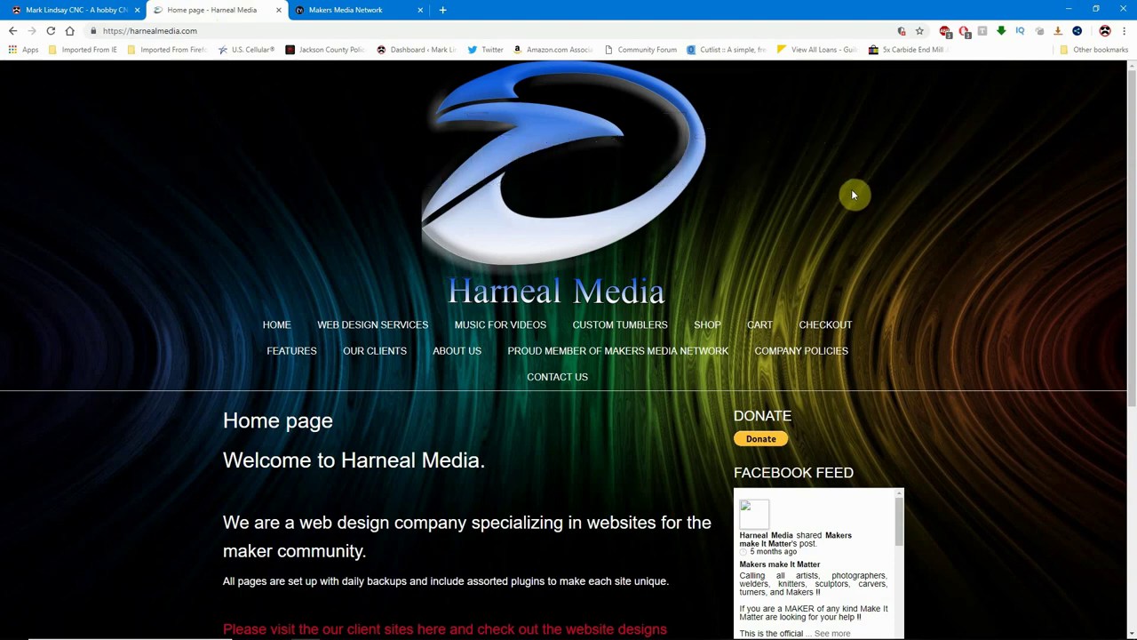
click(354, 11)
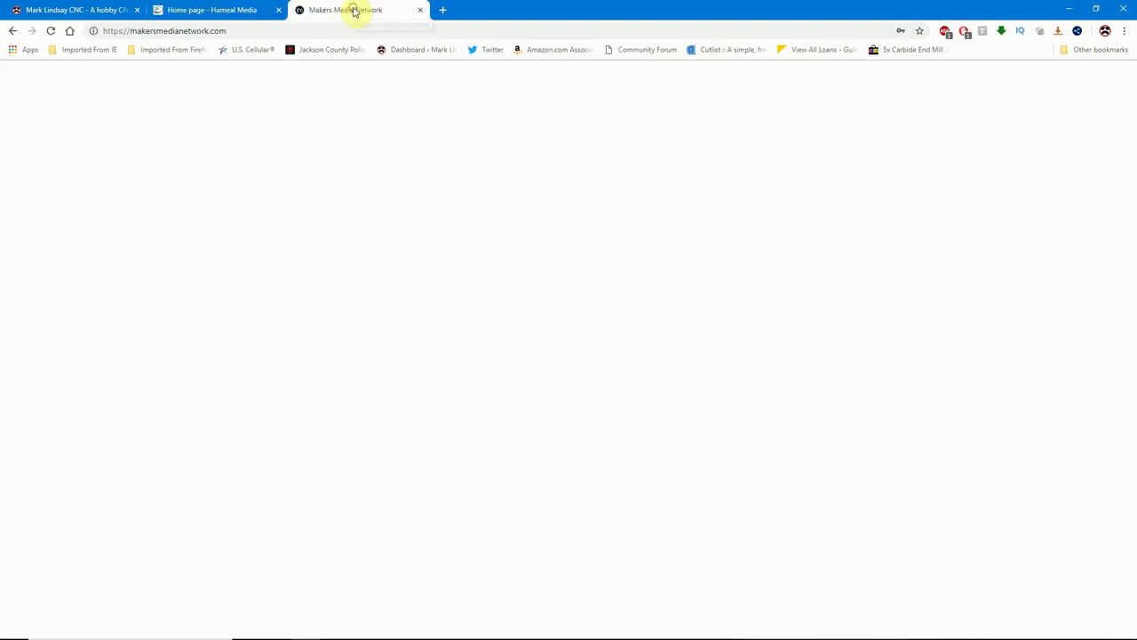